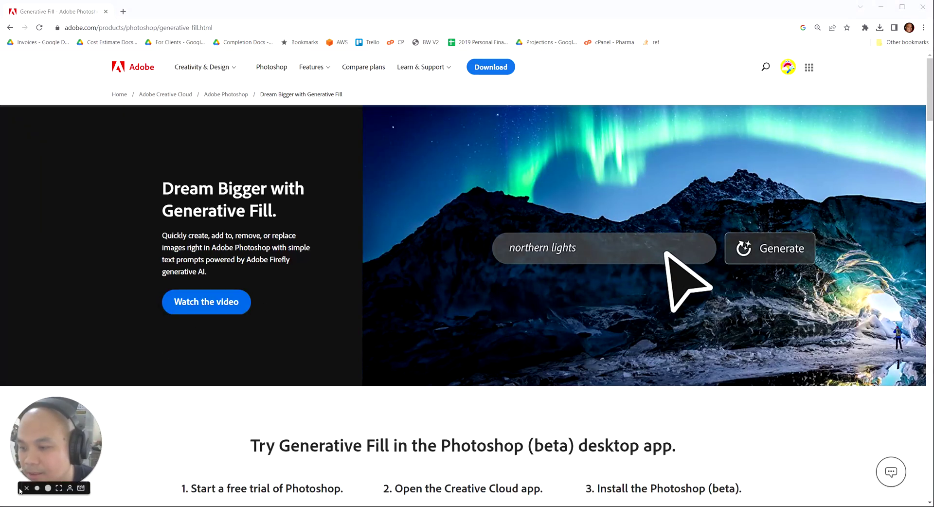
Scroll Adobe's 'Dream Bigger with Generative Fill' page down to the 'More ideas, less time' section.
click(26, 488)
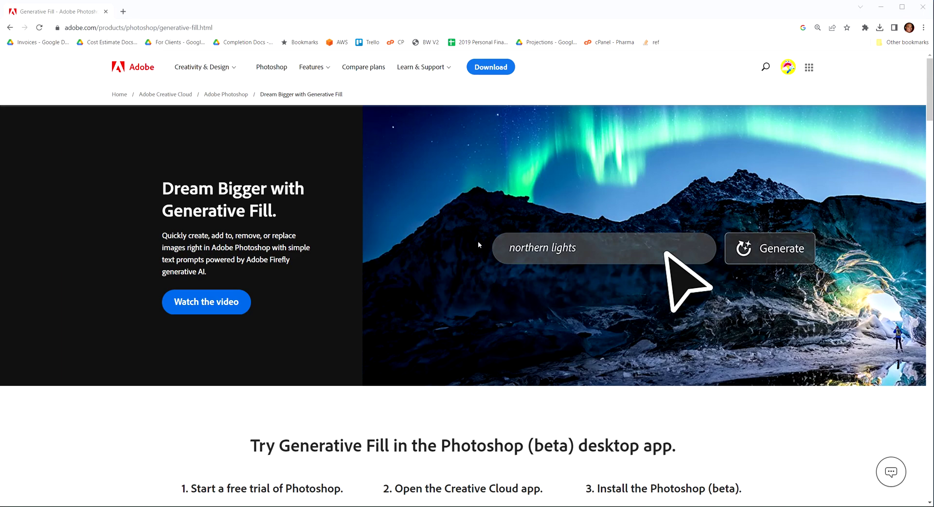
scroll(706, 274, down, 4)
scroll(708, 278, up, 1)
scroll(708, 279, up, 3)
drag(927, 111, 931, 229)
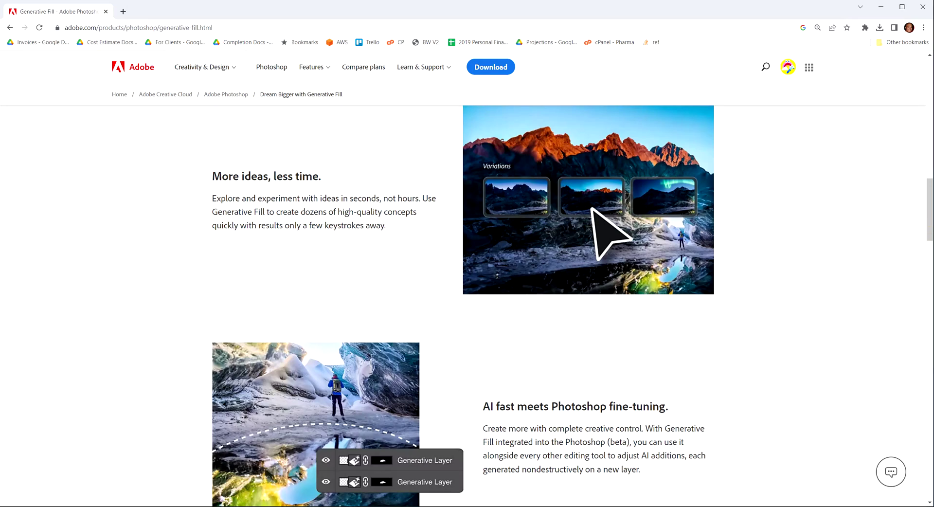
Maximize the sample folder and preview panorama.tif and its cube faces, ending on panorama_d.tif.
key(alt+Tab)
double_click(559, 94)
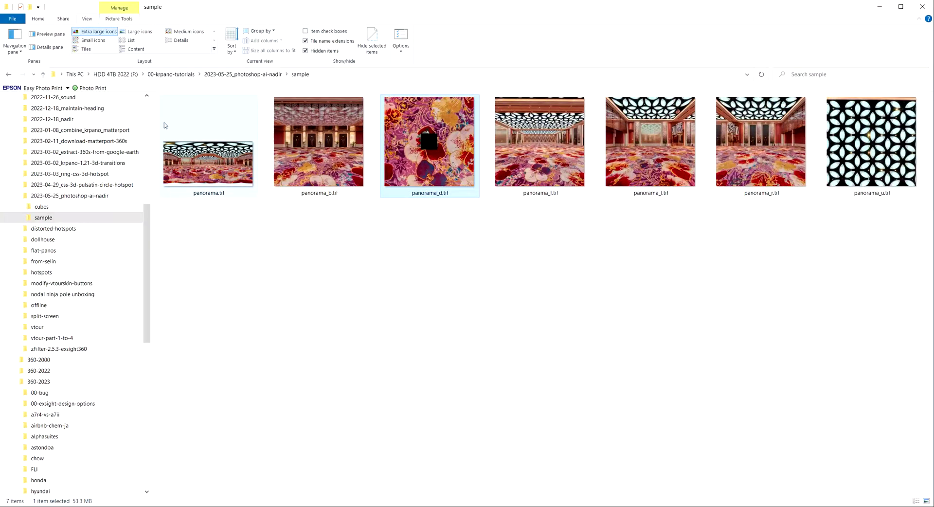
click(237, 168)
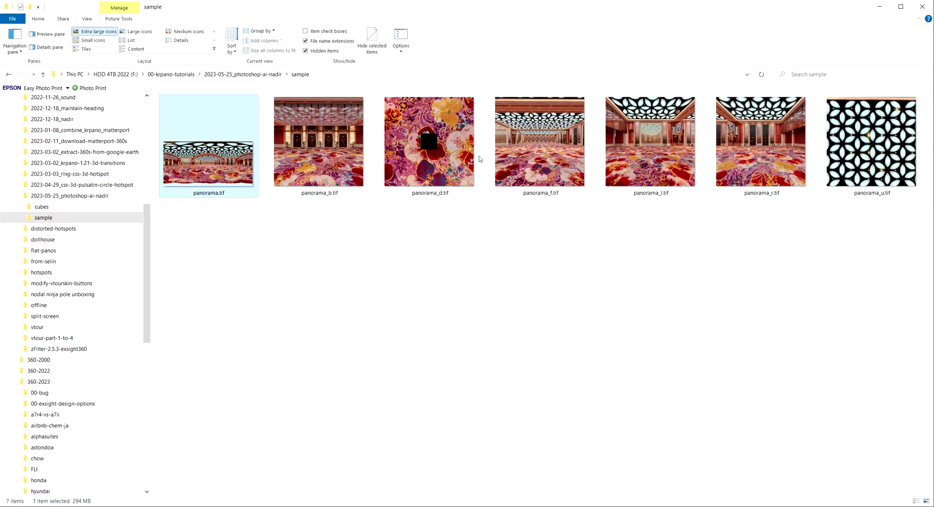
click(451, 160)
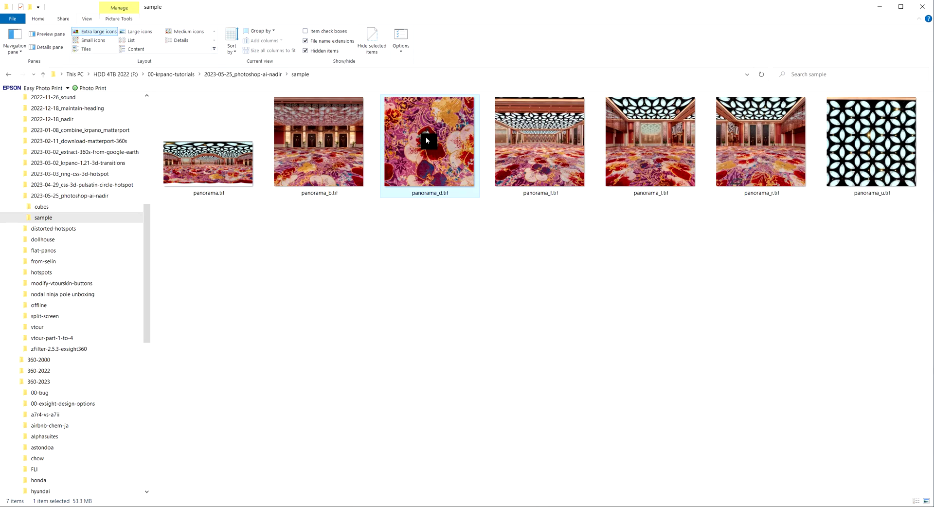
key(Left)
key(Right)
key(Right)
key(Left)
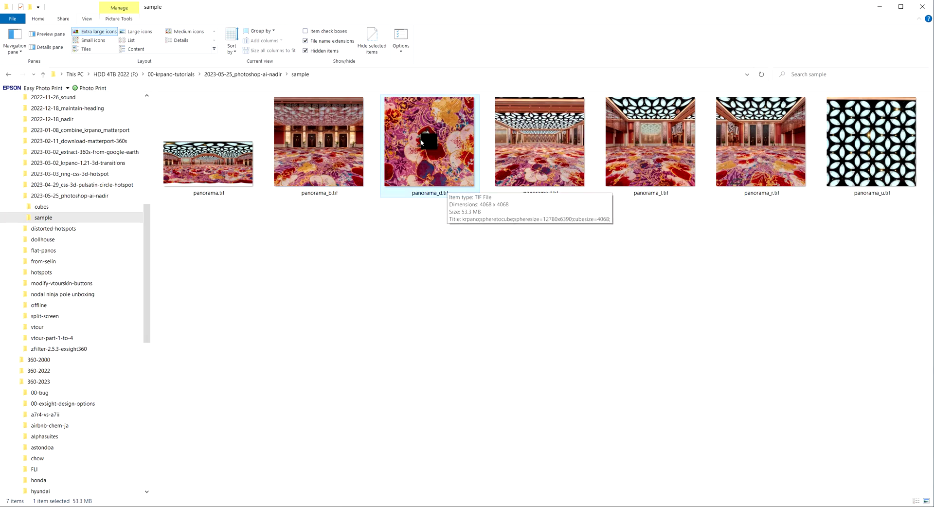
double_click(433, 156)
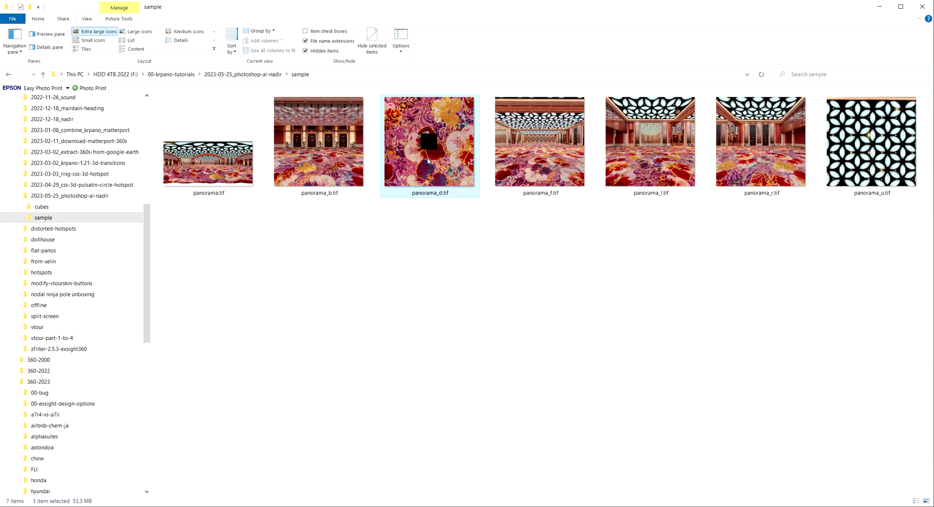
Confirm Photoshop (Beta) 24.6.0 is current via About and Creative Cloud Beta apps, then show the Window menu.
double_click(428, 161)
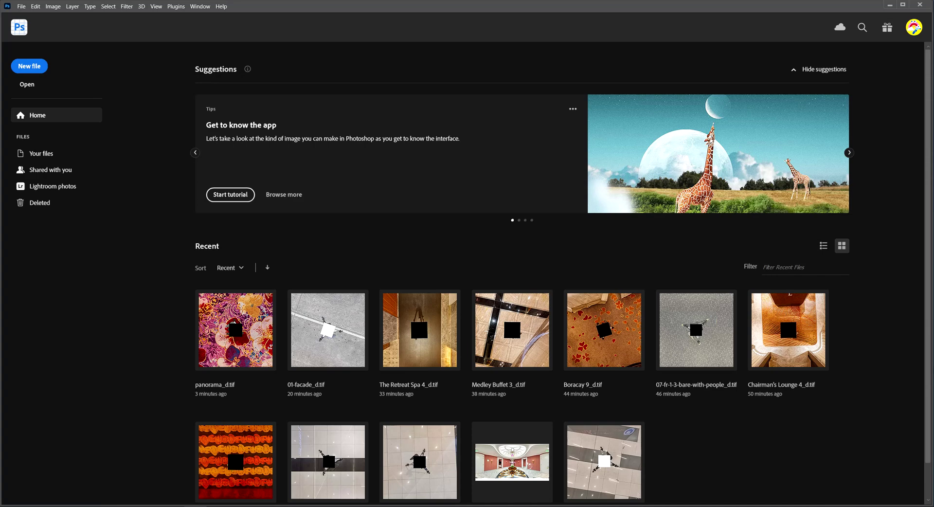
click(222, 6)
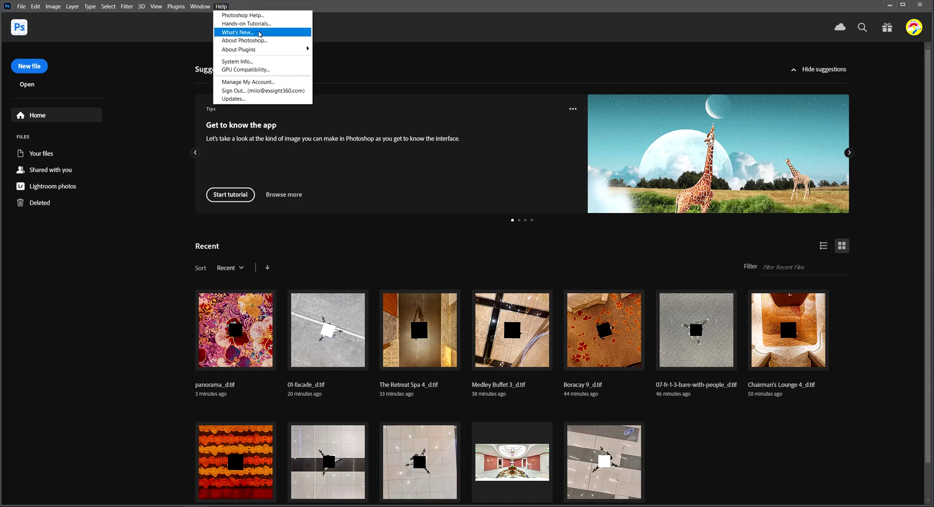
click(488, 160)
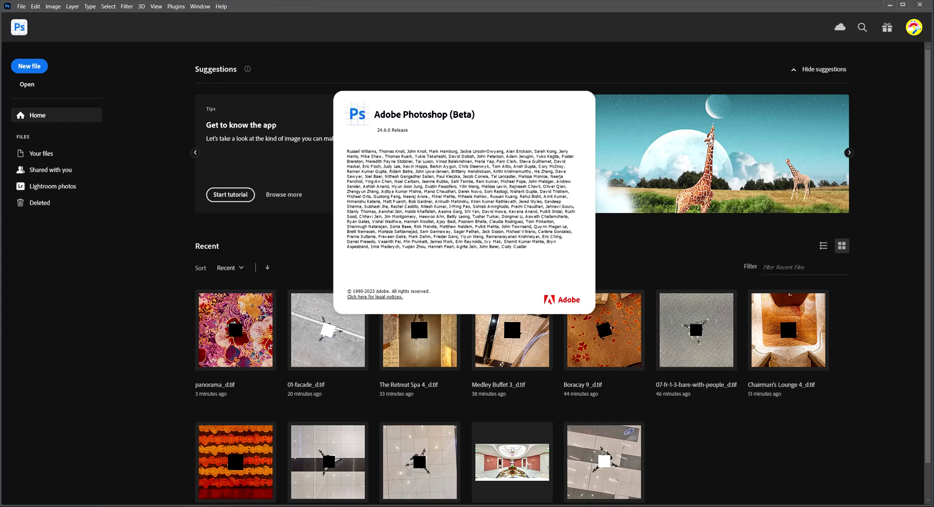
click(340, 316)
key(alt+Tab)
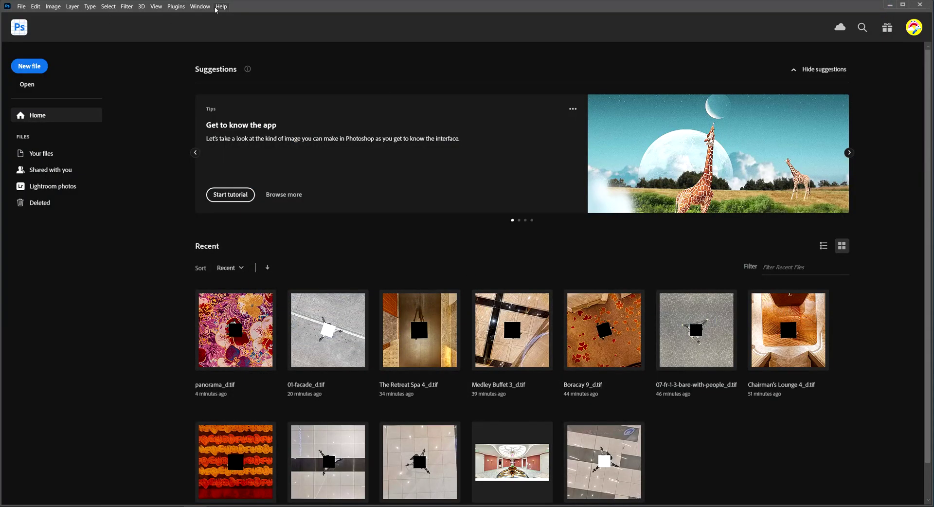
click(204, 7)
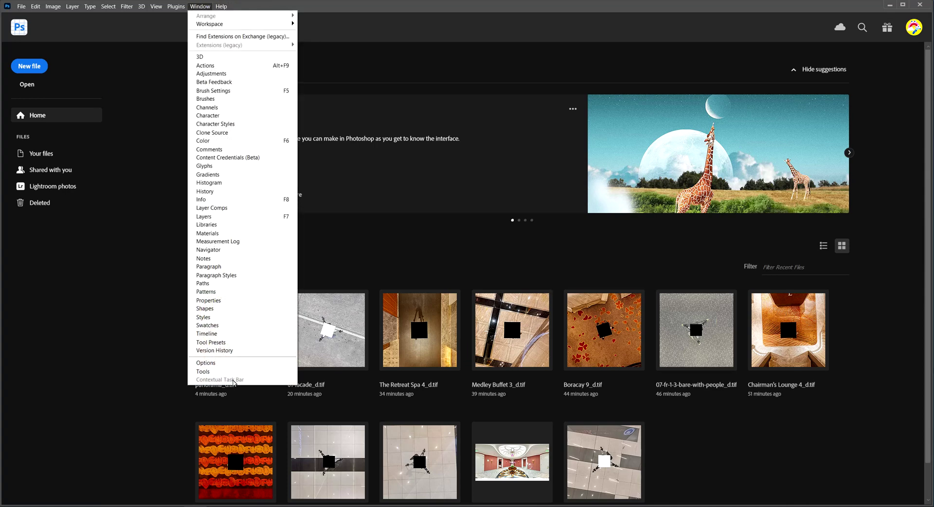
Dismiss the Window menu to return to the Home screen's recent files.
click(418, 14)
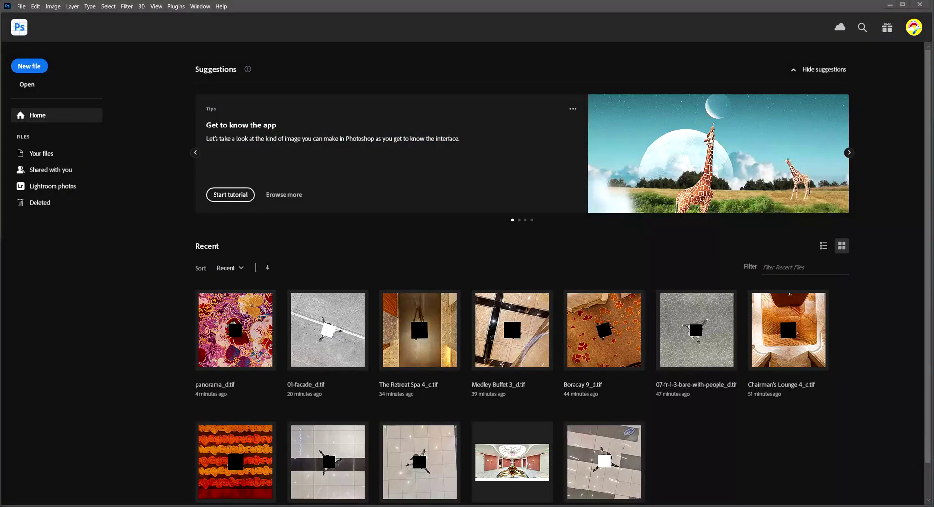
Enlarge and scroll through the 154-image cubes folder, then drag its window toward the bottom-right corner.
key(alt+Tab)
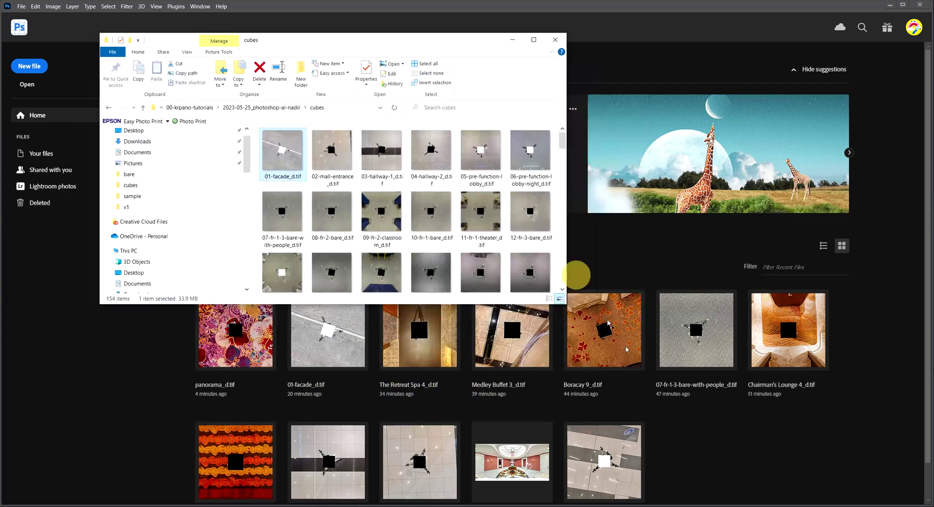
drag(564, 303, 791, 454)
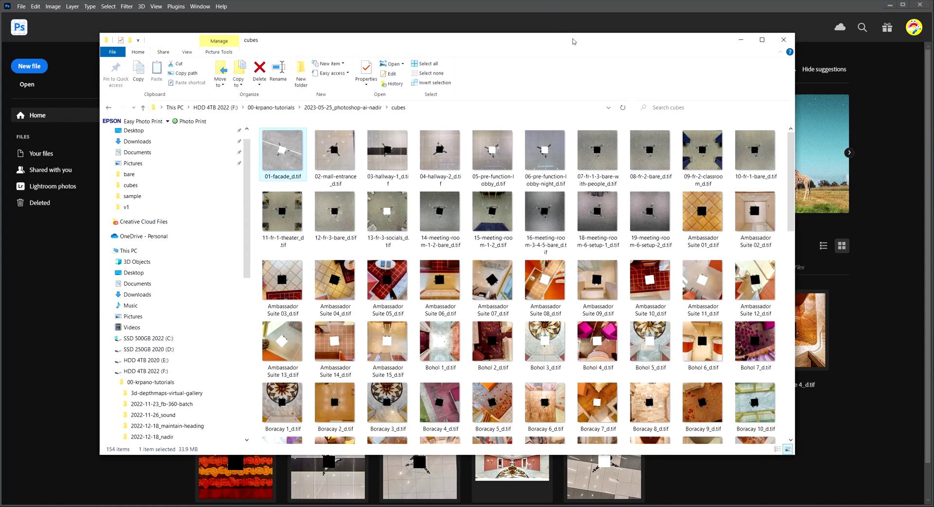
drag(573, 41, 589, 60)
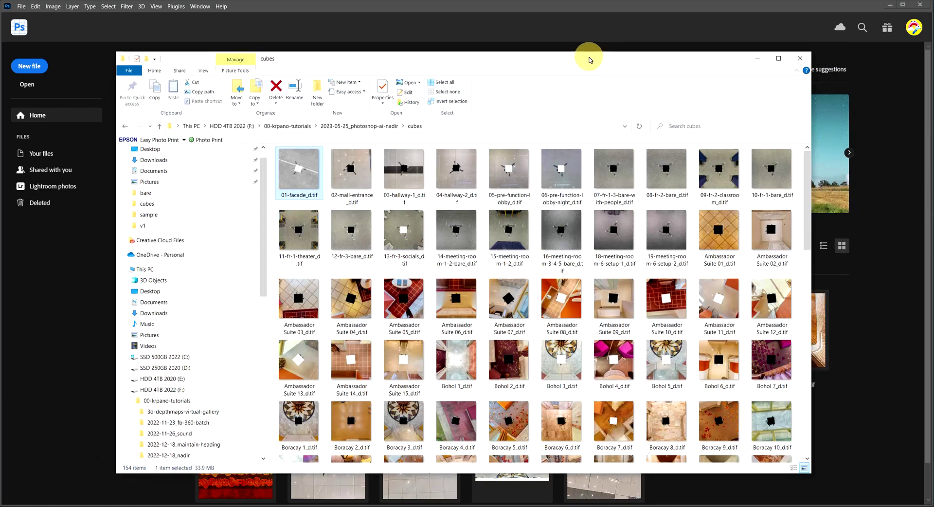
scroll(590, 371, down, 10)
scroll(590, 371, down, 1)
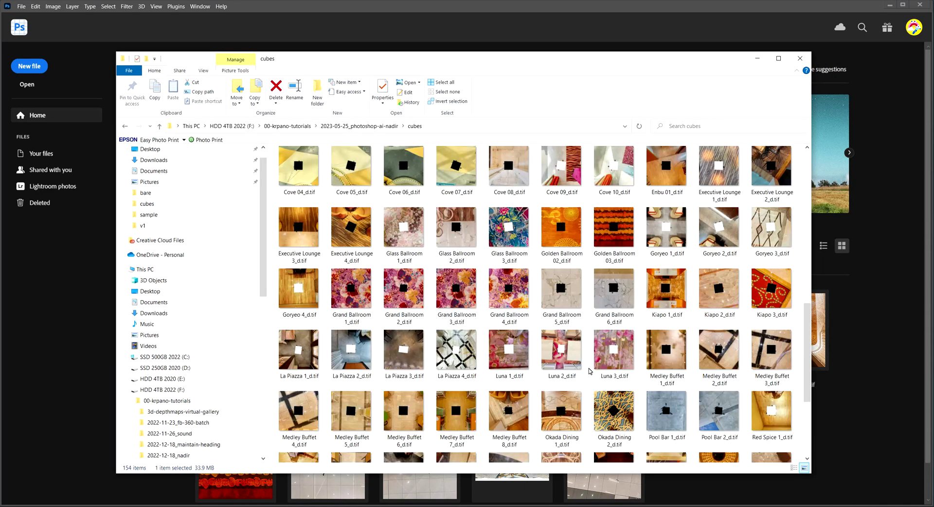
drag(578, 57, 933, 87)
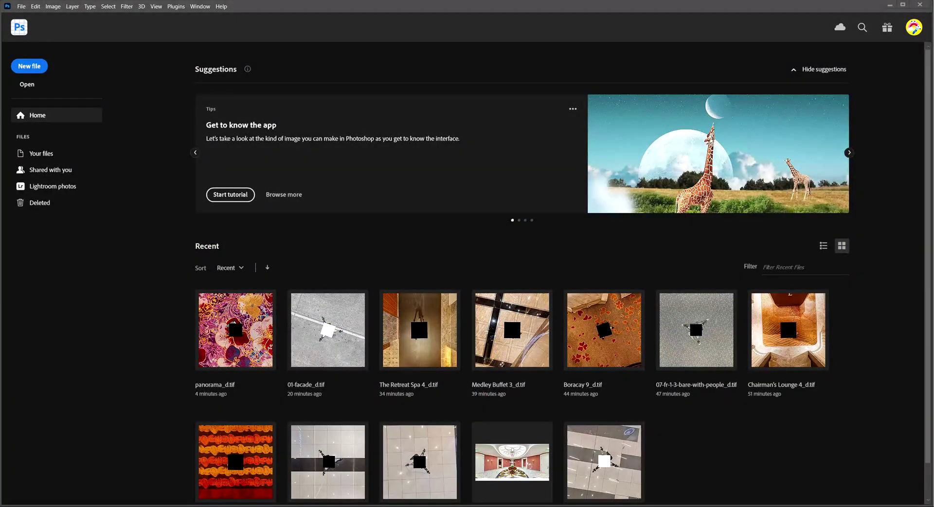
Open 01-facade_d.tif and outline the tripod with a Polygonal Lasso selection.
click(382, 232)
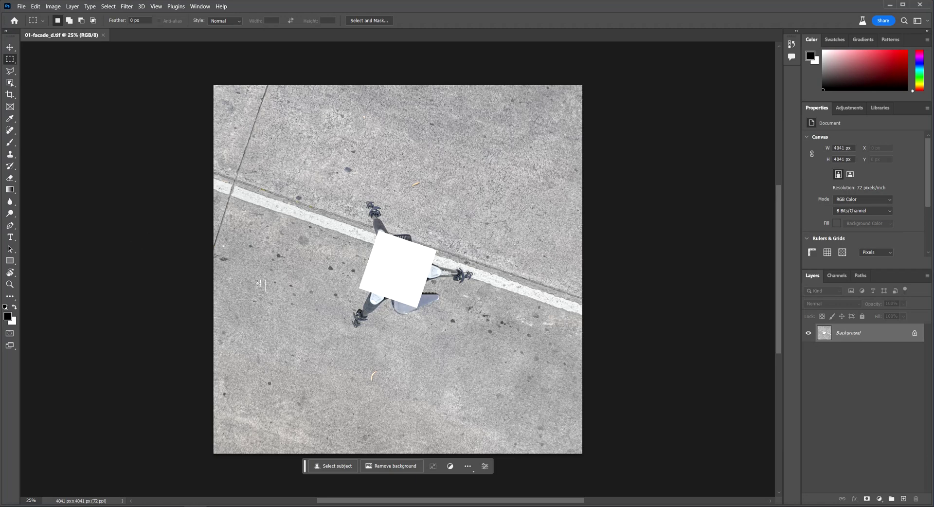
click(10, 70)
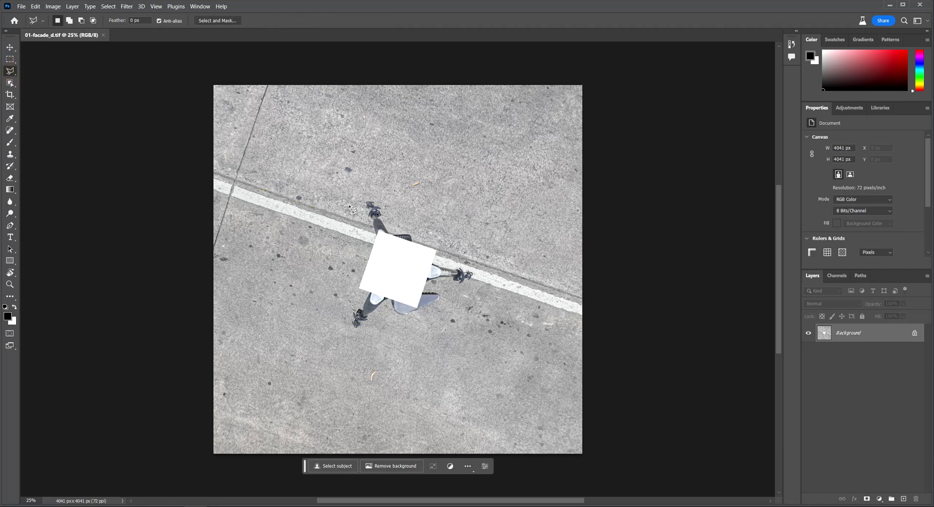
click(351, 190)
click(352, 277)
click(345, 338)
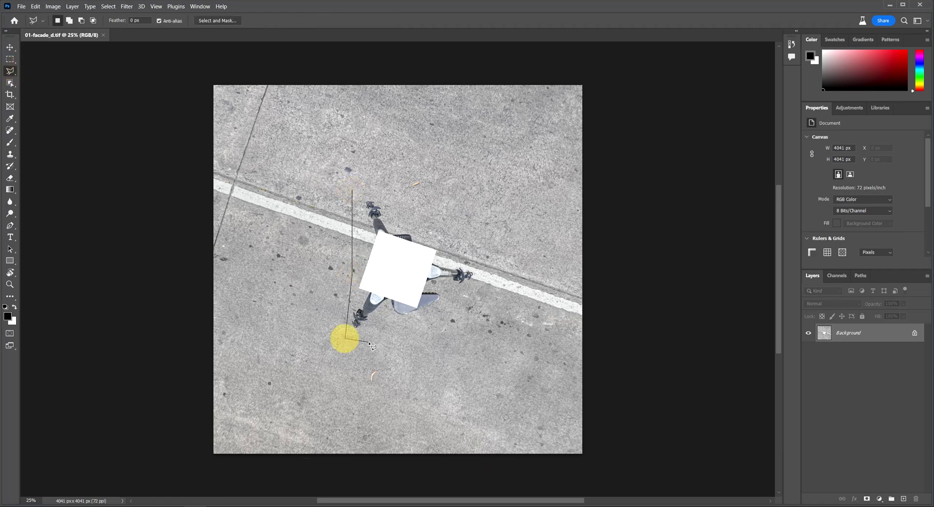
click(457, 308)
click(488, 284)
click(480, 239)
double_click(384, 182)
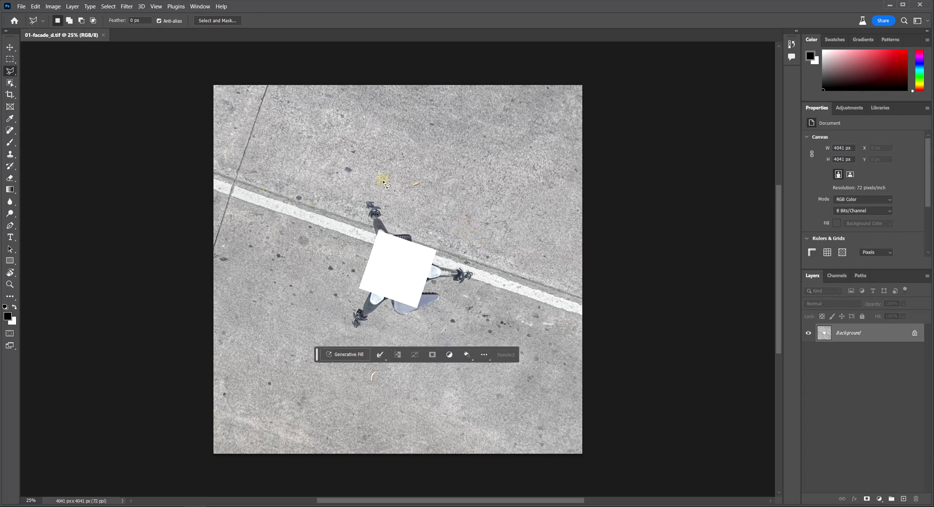
Generative Fill the selection with the prompt 'remove tripod', then close the image.
click(346, 355)
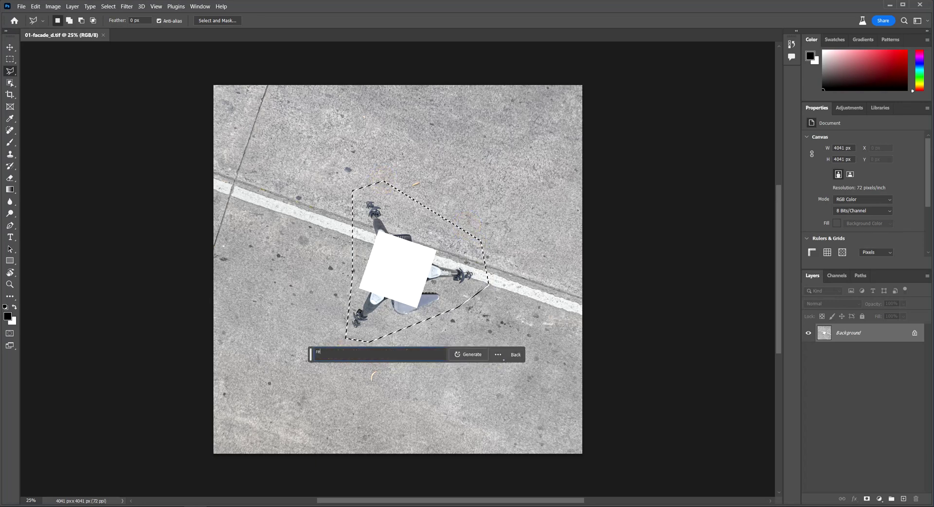
text(remove tripod)
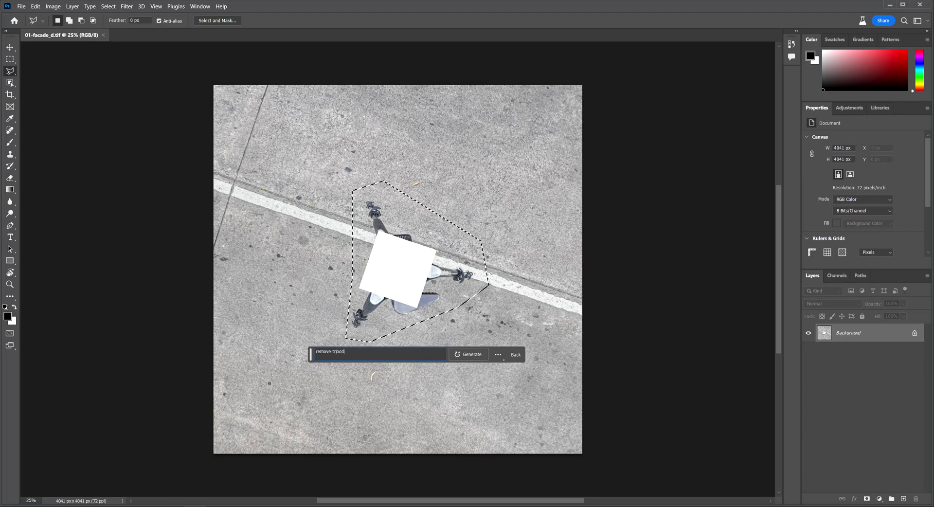
click(463, 358)
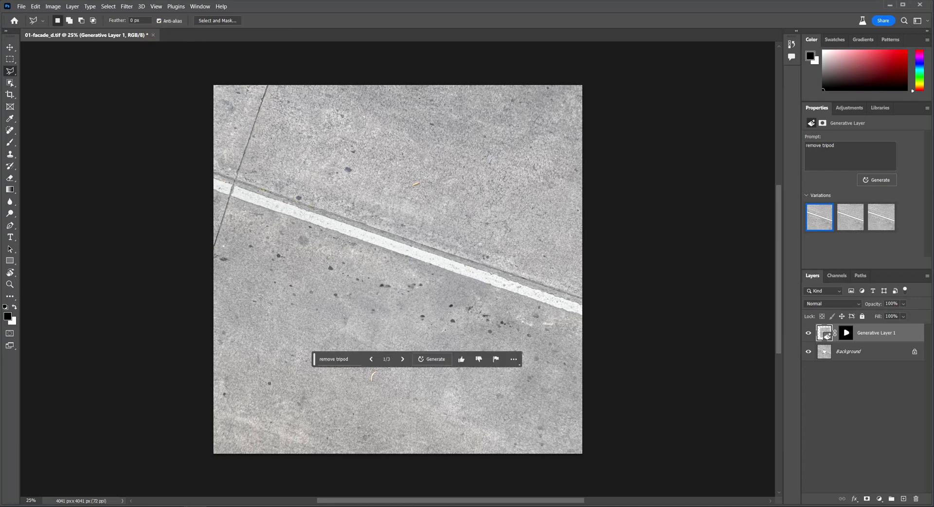
key(ctrl+w)
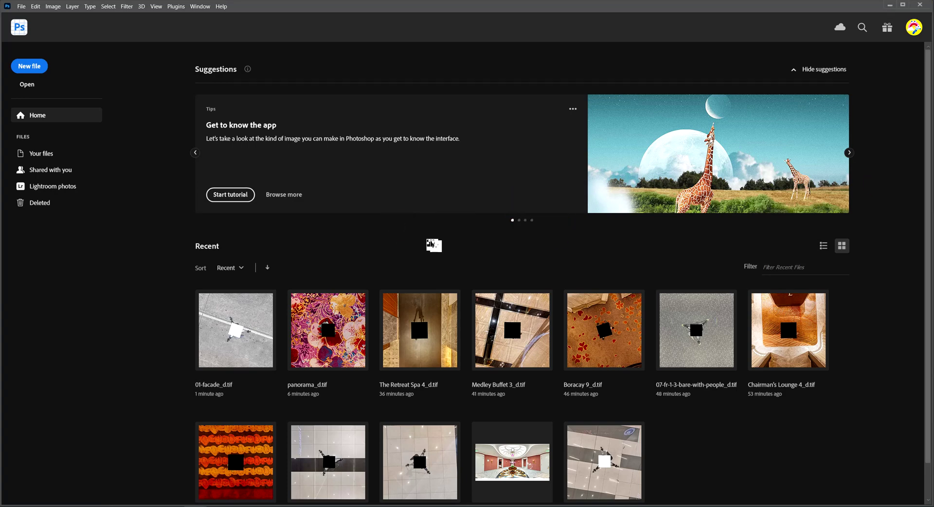
Outline the tripod in 02-mall-entrance_d.tif with a polygonal selection.
key(Escape)
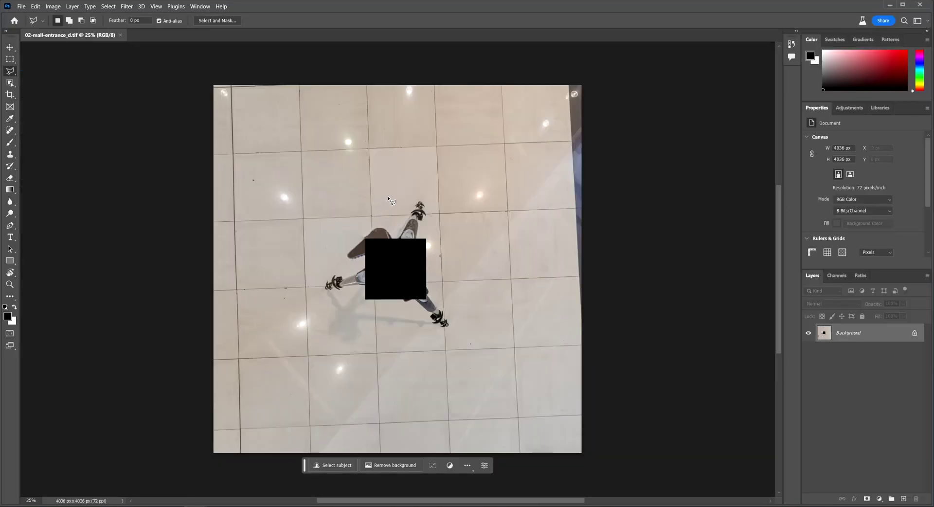
click(404, 191)
click(311, 271)
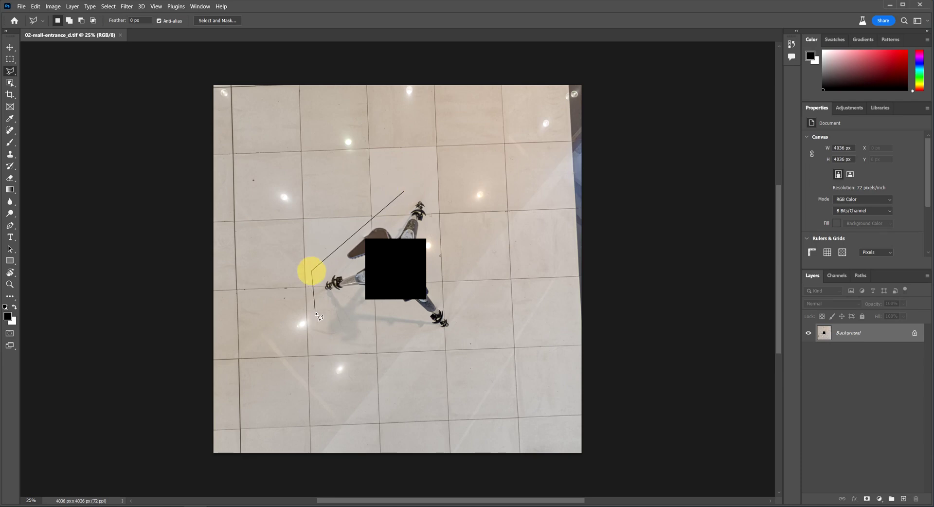
click(322, 343)
click(392, 346)
click(464, 339)
click(463, 246)
click(427, 184)
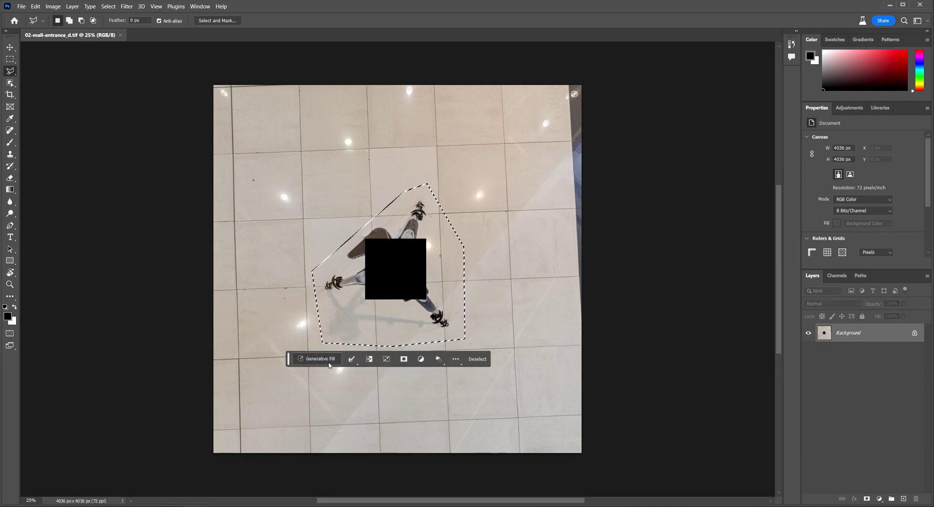
Generate floor tiles over the selected tripod, then close the image.
click(305, 358)
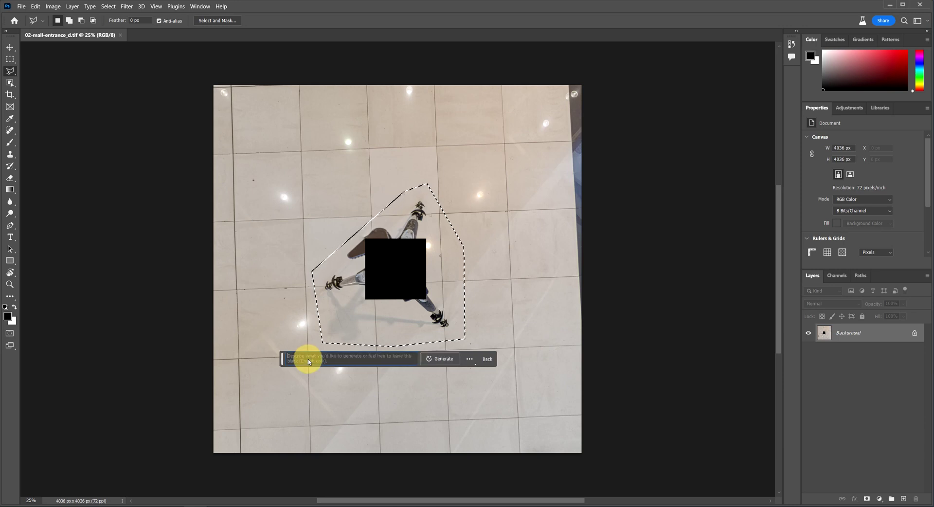
click(451, 359)
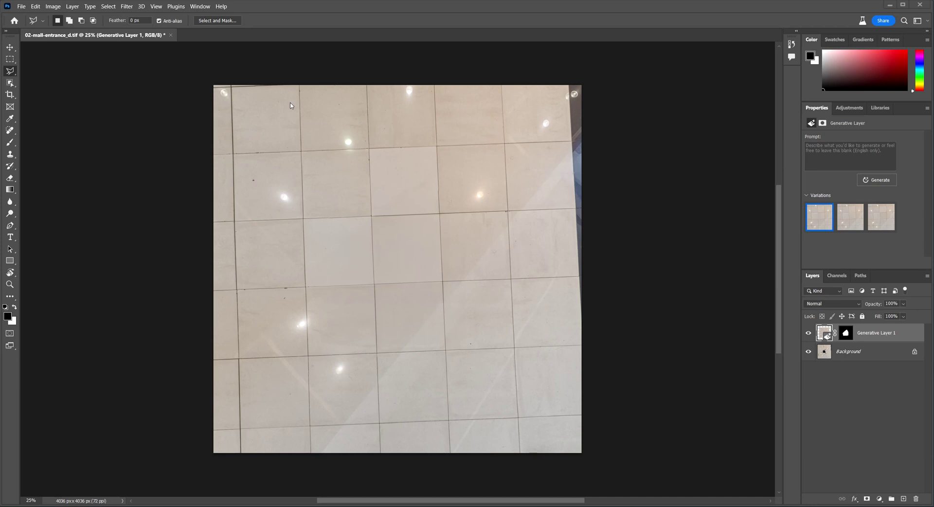
click(171, 36)
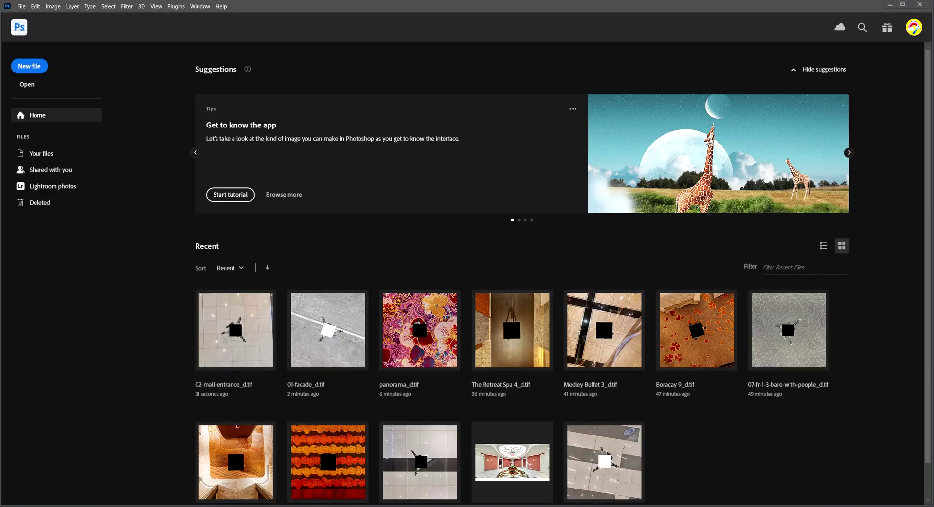
Open 03-hallway-1_d.tif and draw a rectangular selection around the tripod.
click(486, 292)
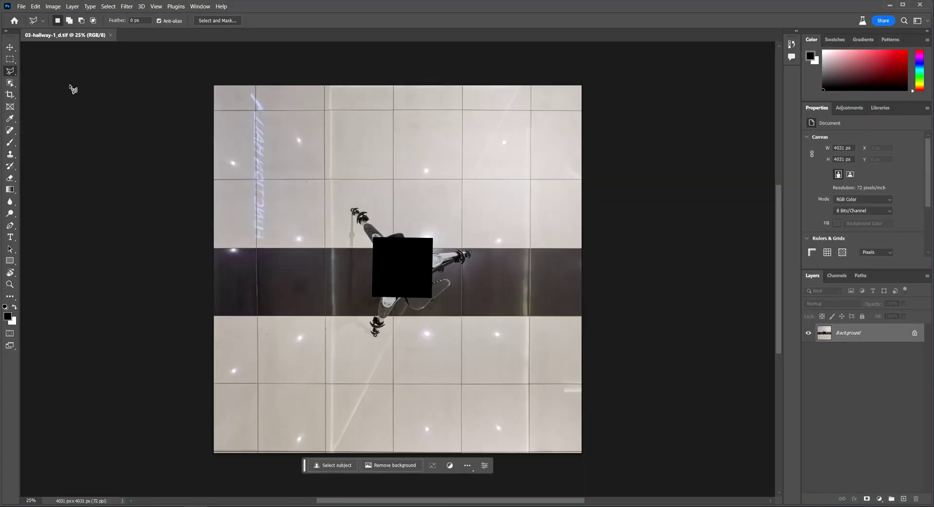
click(10, 59)
mouse_move(341, 197)
mouse_down()
mouse_move(395, 309)
mouse_move(478, 350)
mouse_up()
Generate replacement floor without a prompt, rerunning it after a cancel, then close the image.
click(349, 363)
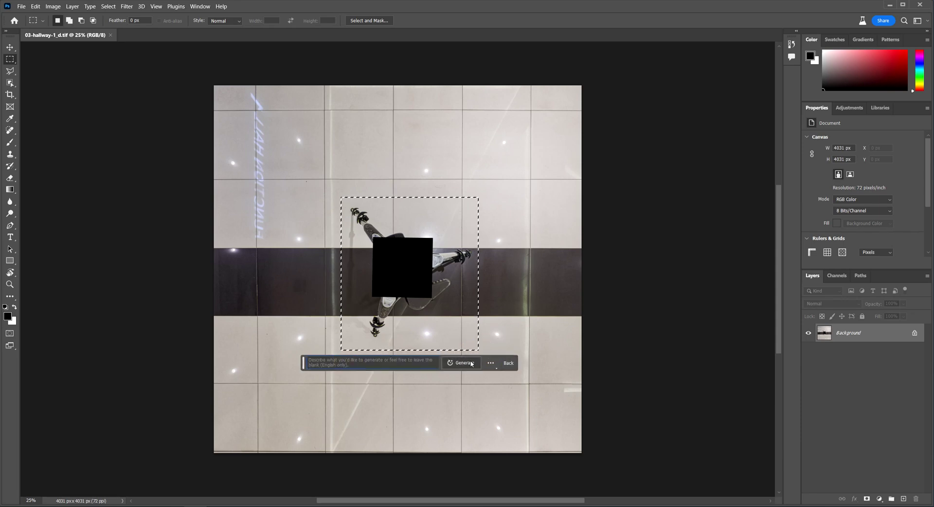
click(470, 363)
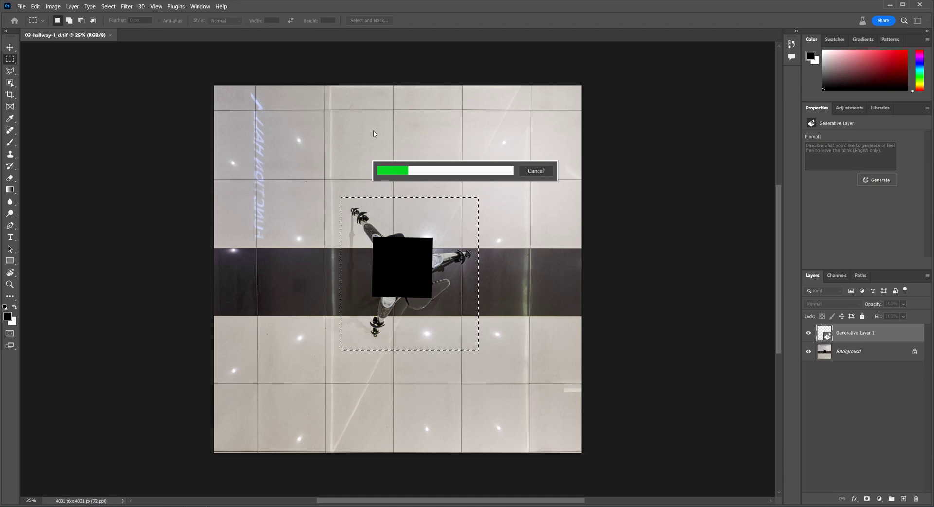
key(Escape)
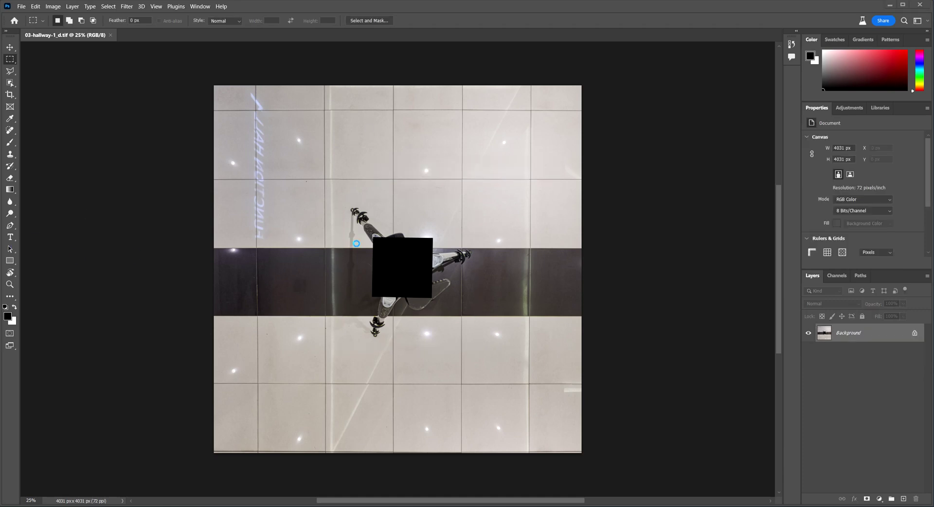
key(ctrl+z)
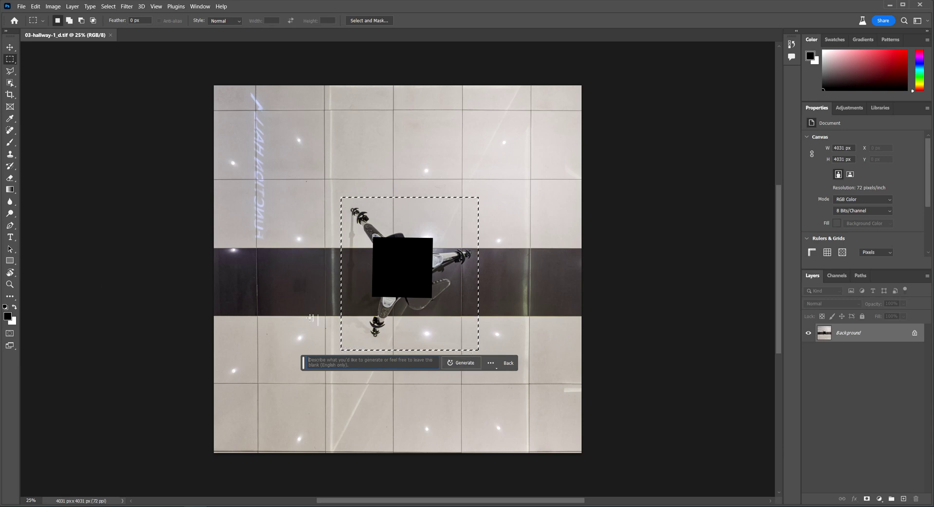
click(476, 364)
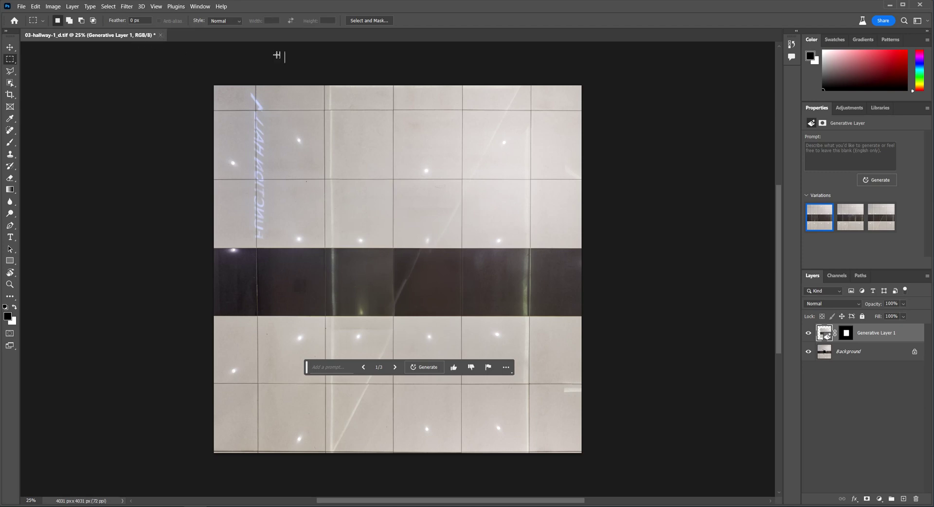
click(161, 34)
click(158, 34)
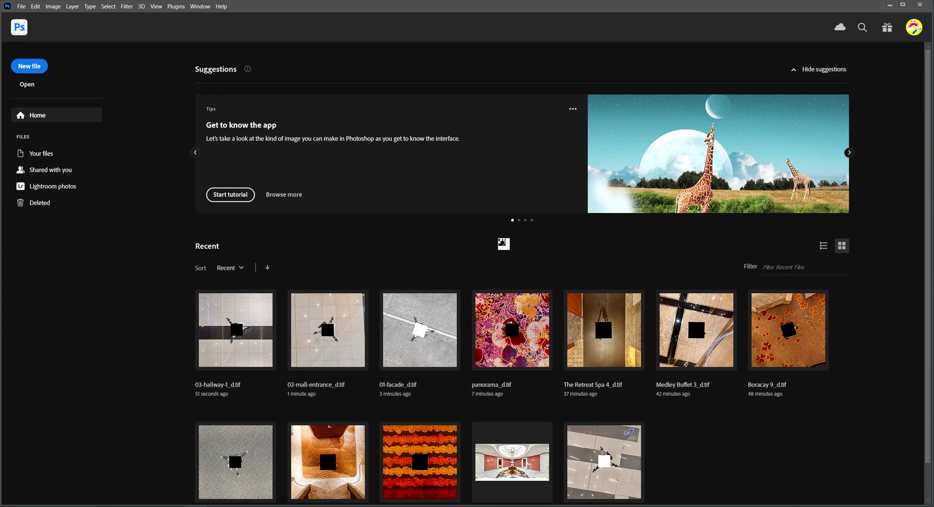
Open 07-fr-1-3-bare-with-people_d.tif, lasso the tripod, and generate replacement carpet.
drag(396, 240, 504, 246)
click(10, 71)
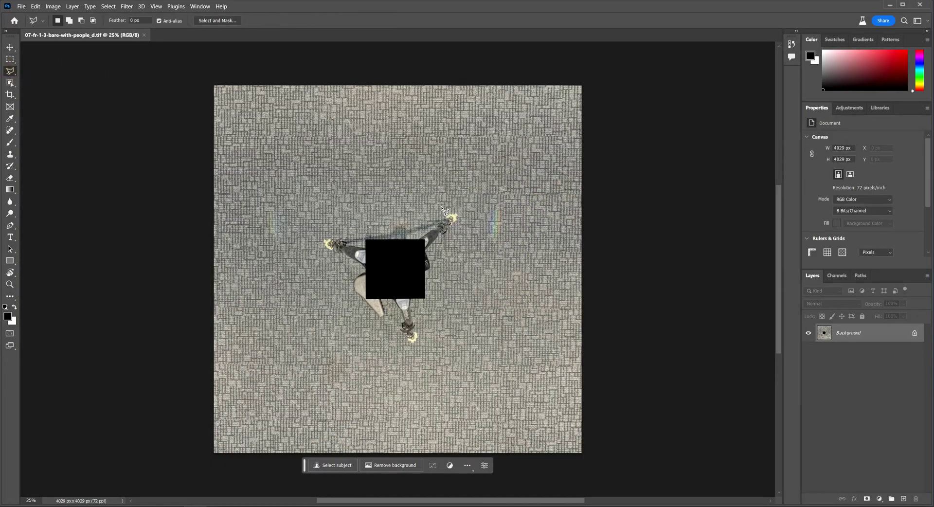
drag(423, 209, 375, 339)
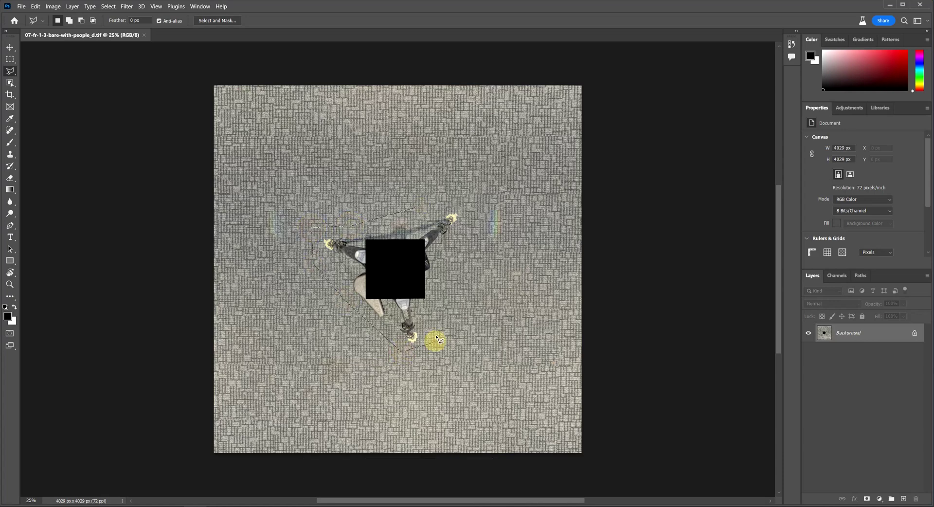
mouse_move(374, 338)
mouse_down()
mouse_move(448, 199)
mouse_move(437, 197)
mouse_up()
click(312, 365)
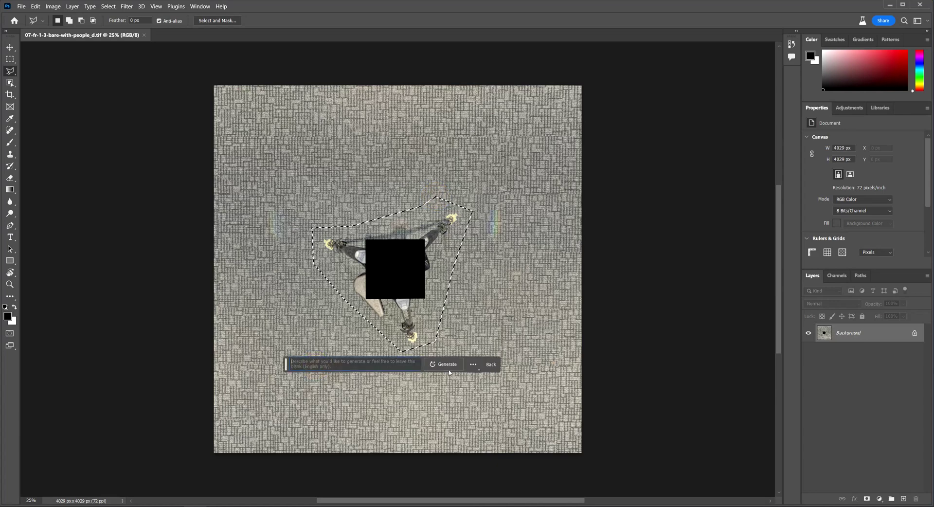
click(444, 363)
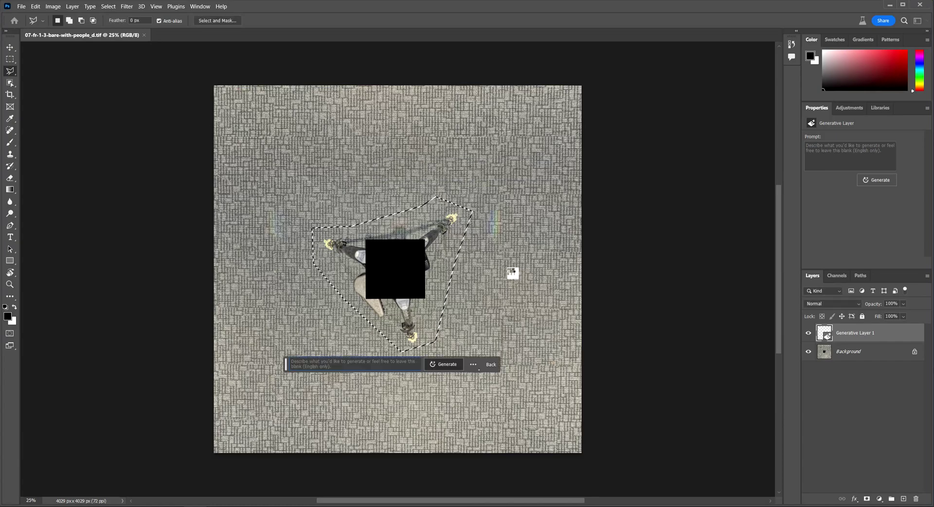
Inspect the generated carpet zoomed in, close the image, and bring in 09-fr-2-classroom_d.tif.
key(ctrl+plus)
key(ctrl+plus)
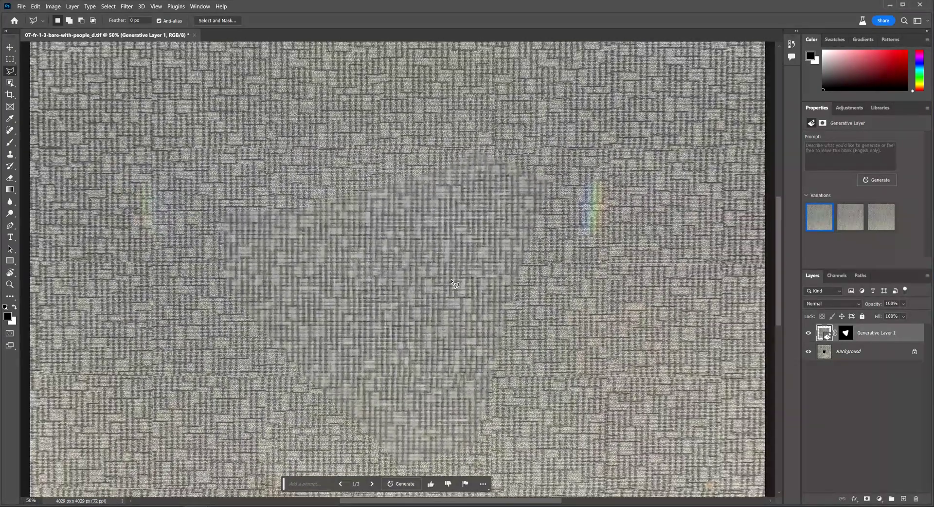
scroll(470, 260, down, 2)
scroll(470, 261, down, 2)
scroll(470, 260, up, 1)
scroll(470, 261, up, 2)
scroll(469, 261, down, 2)
scroll(470, 261, down, 2)
scroll(475, 261, up, 1)
scroll(475, 264, down, 1)
click(194, 35)
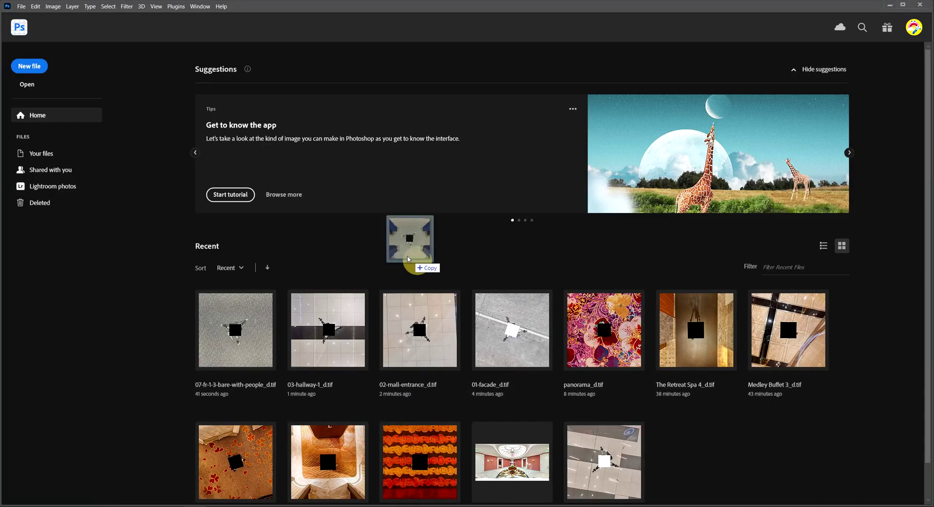
drag(418, 263, 358, 244)
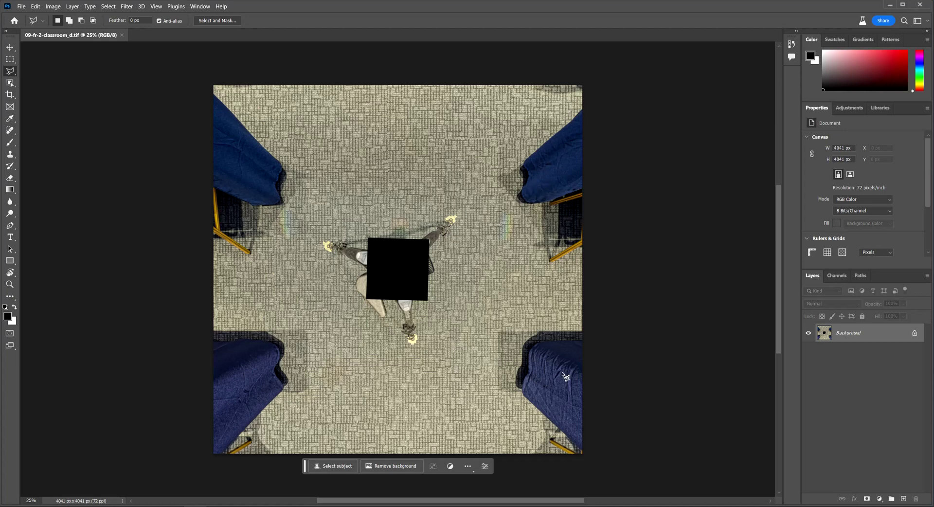
Outline the tripod and black patch in 09-fr-2-classroom_d.tif with a polygonal selection.
click(432, 200)
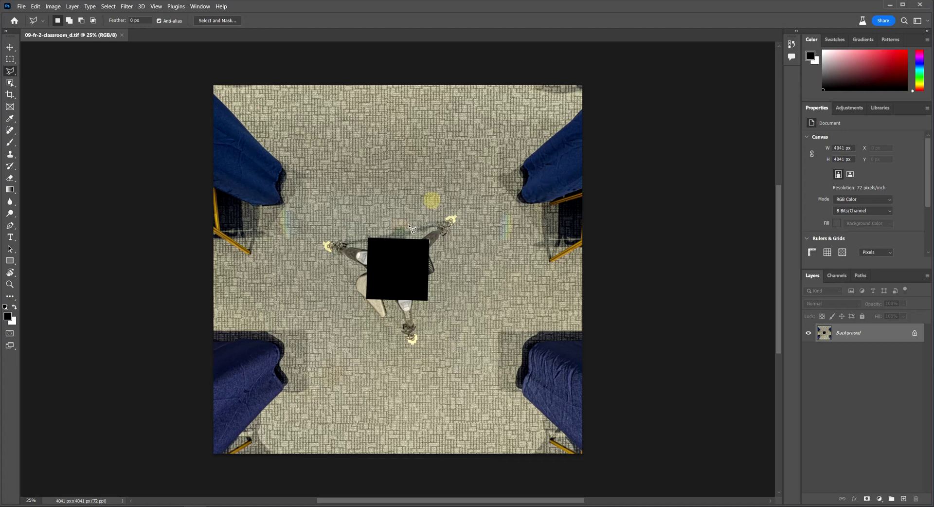
click(392, 226)
click(321, 225)
click(309, 240)
click(333, 294)
click(408, 356)
click(437, 324)
click(469, 251)
double_click(469, 192)
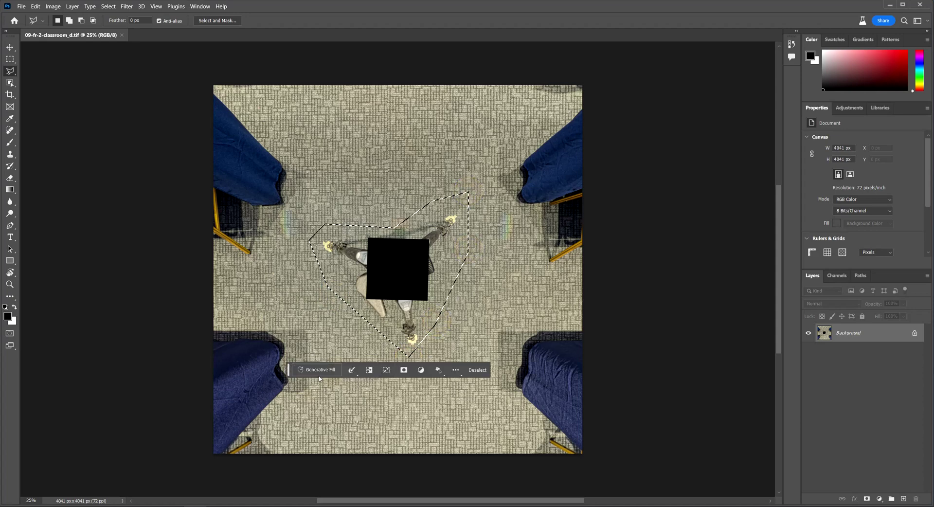
Generate carpet over the selection and zoom in and out to check the result.
click(316, 369)
click(437, 371)
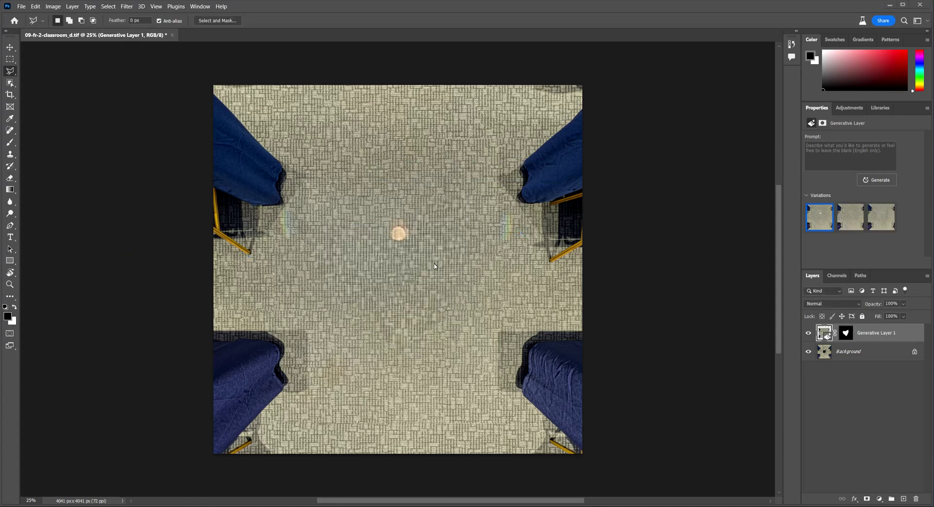
key(ctrl+plus)
key(ctrl+plus)
key(ctrl+plus)
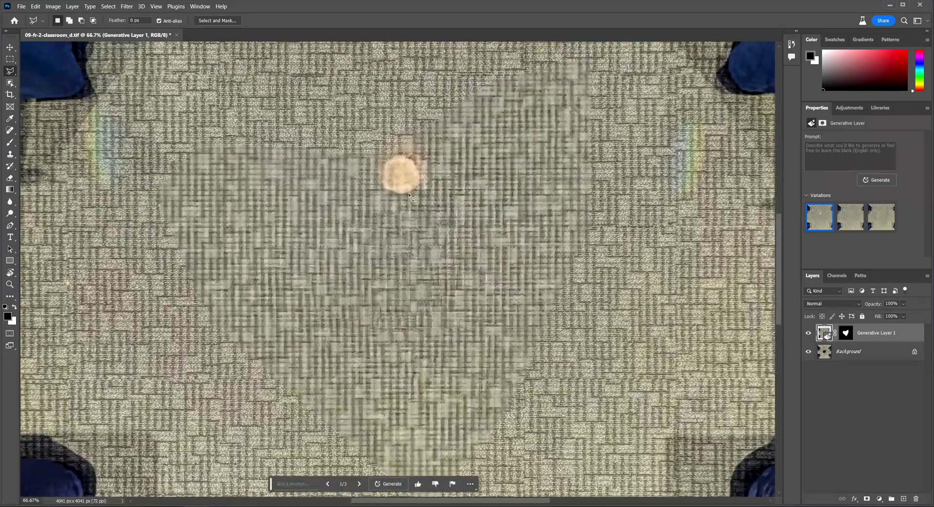
key(ctrl+minus)
key(ctrl+minus)
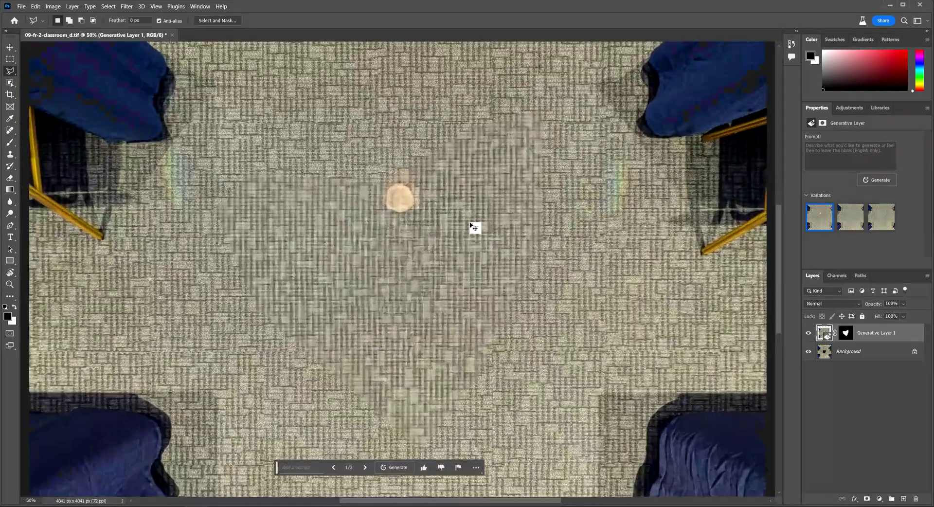
key(ctrl+minus)
key(ctrl+plus)
key(ctrl+plus)
key(ctrl+minus)
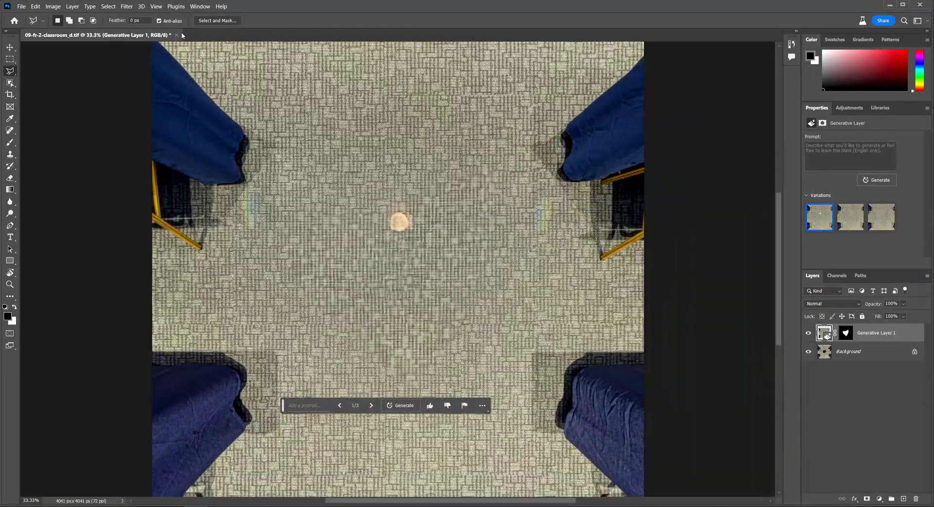
Close the classroom image, open Ambassador Suite 01_d.tif and box-select its black patch.
click(178, 35)
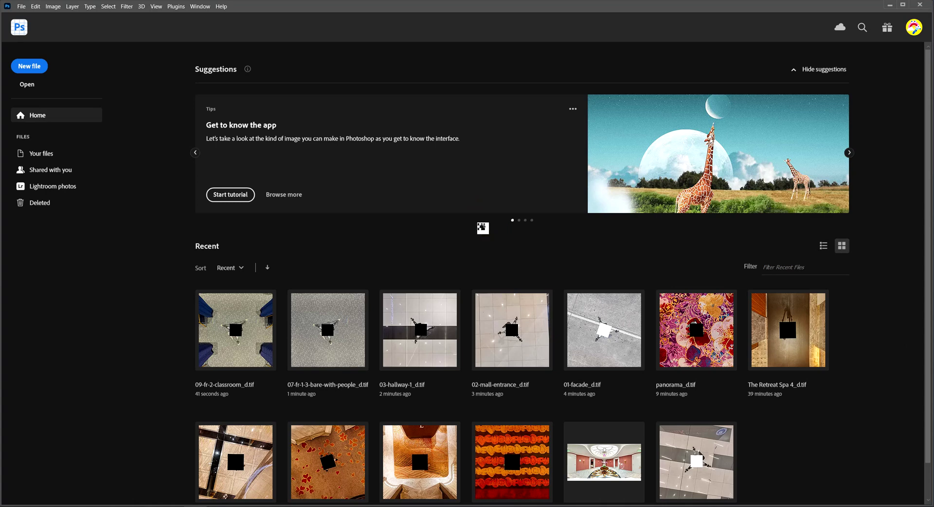
drag(880, 326, 482, 227)
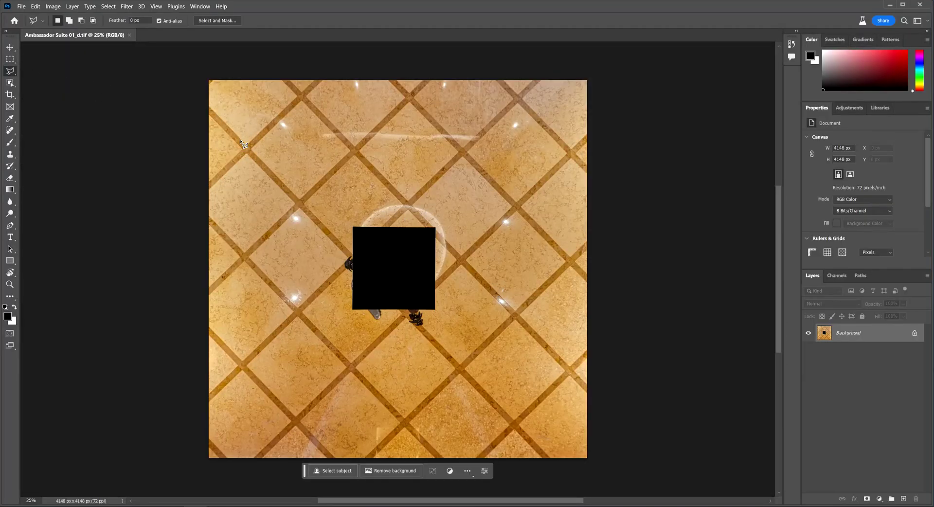
click(9, 58)
drag(343, 221, 442, 335)
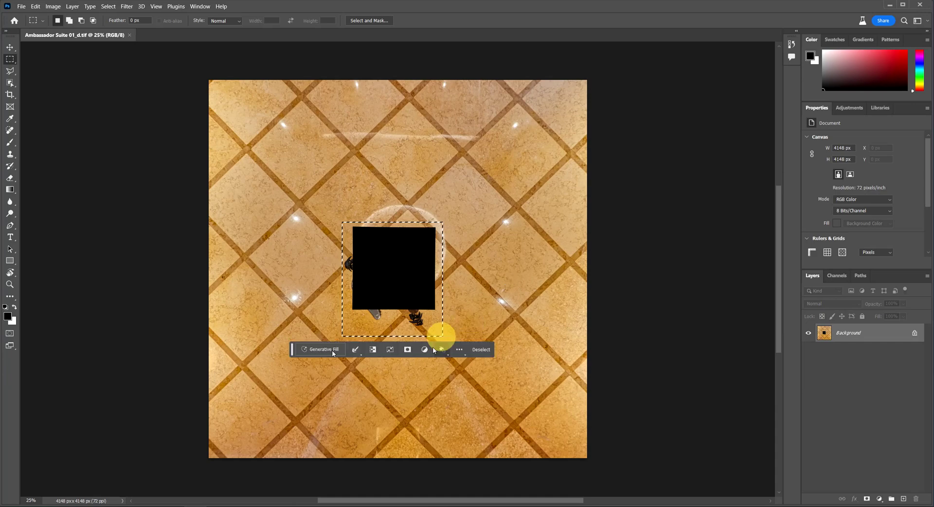
Generative-fill the box with marble tiles and zoom in to inspect the result.
click(324, 349)
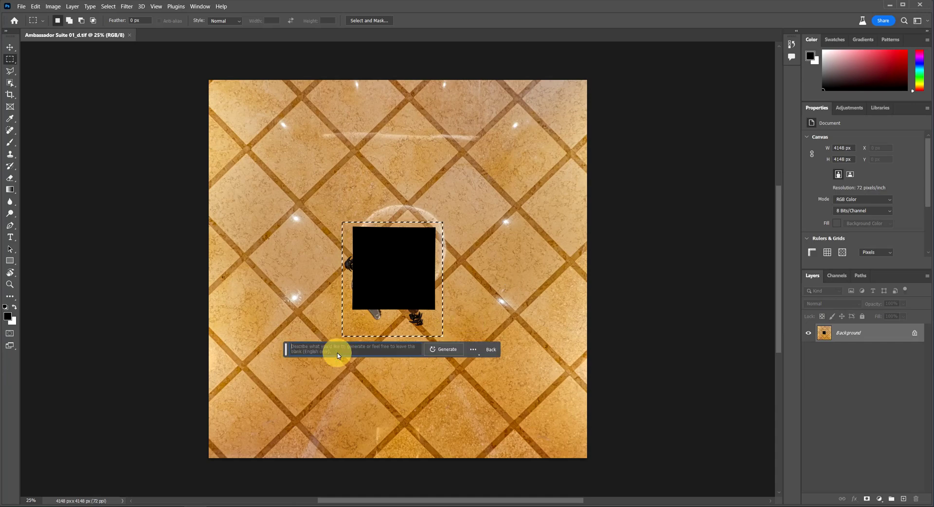
click(456, 354)
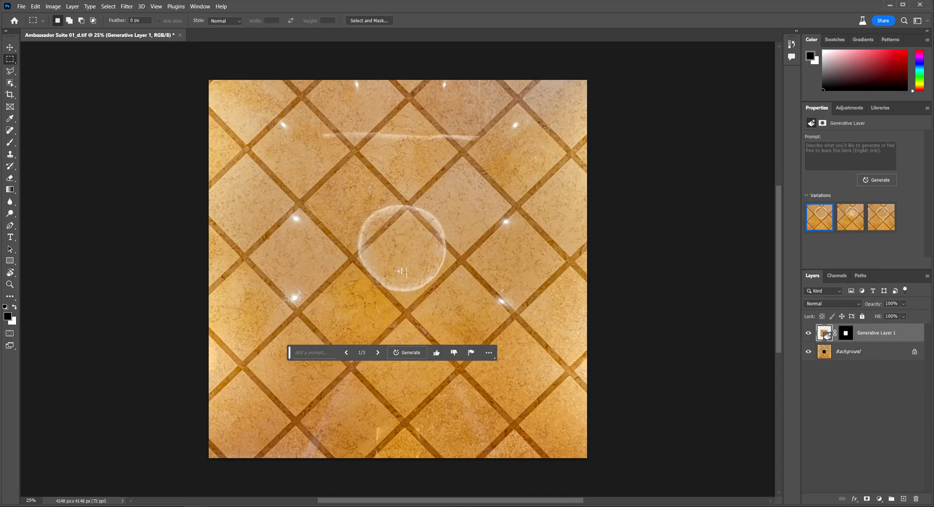
key(ctrl+plus)
key(ctrl+plus)
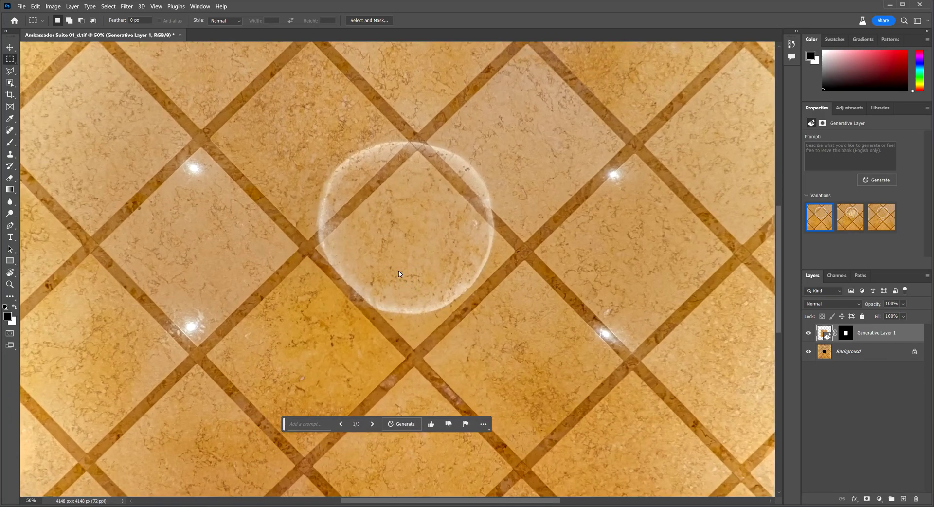
key(ctrl+minus)
key(ctrl+plus)
scroll(404, 262, up, 1)
scroll(406, 268, down, 1)
scroll(399, 263, down, 1)
scroll(404, 262, down, 2)
key(ctrl+plus)
key(ctrl+minus)
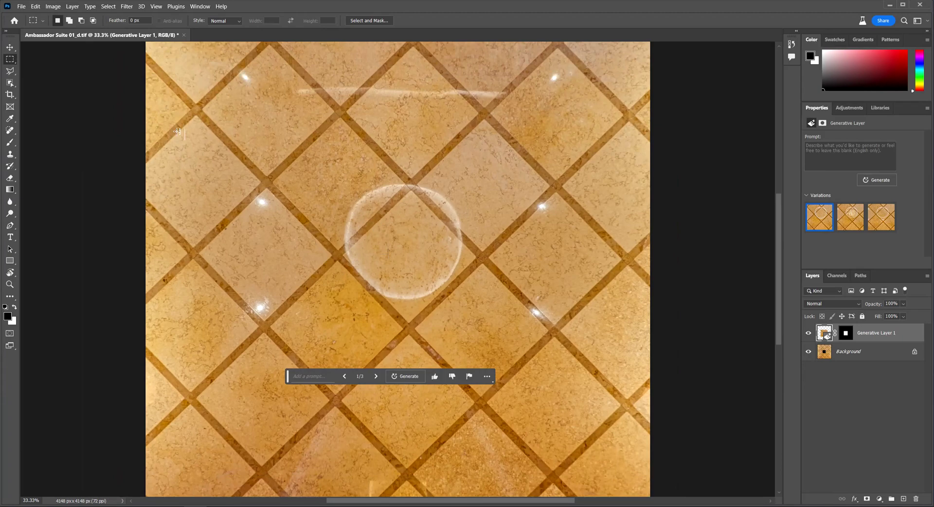
Swap Ambassador Suite 01 for Ambassador Suite 05_d.tif and start a polygonal outline beside the patch.
click(184, 36)
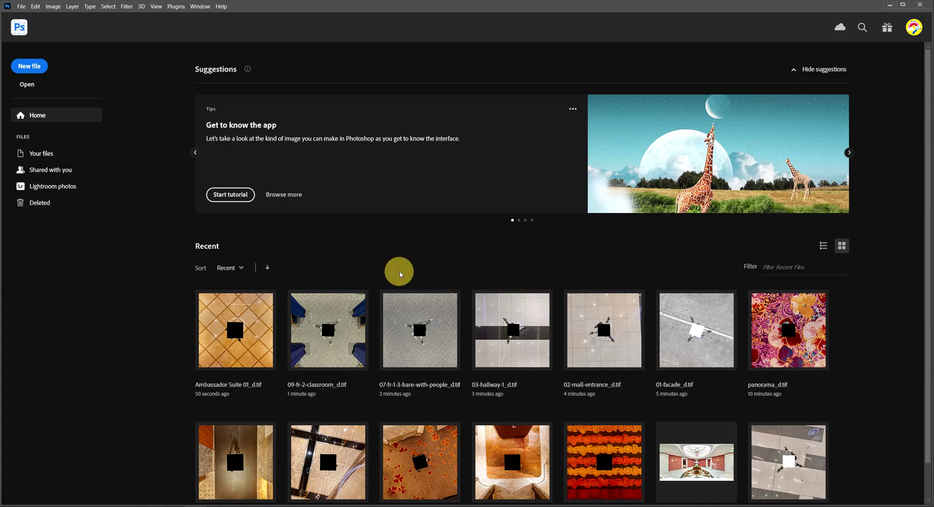
drag(521, 292, 398, 267)
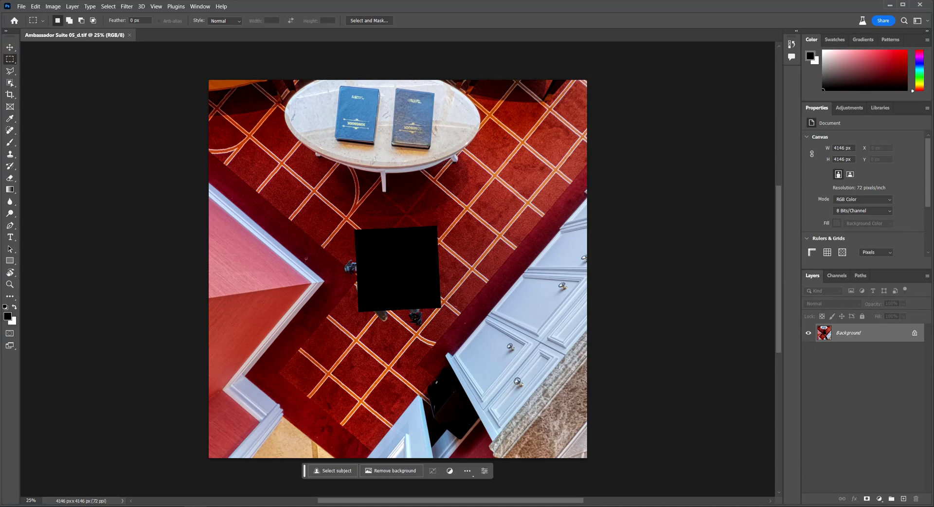
click(10, 70)
click(340, 228)
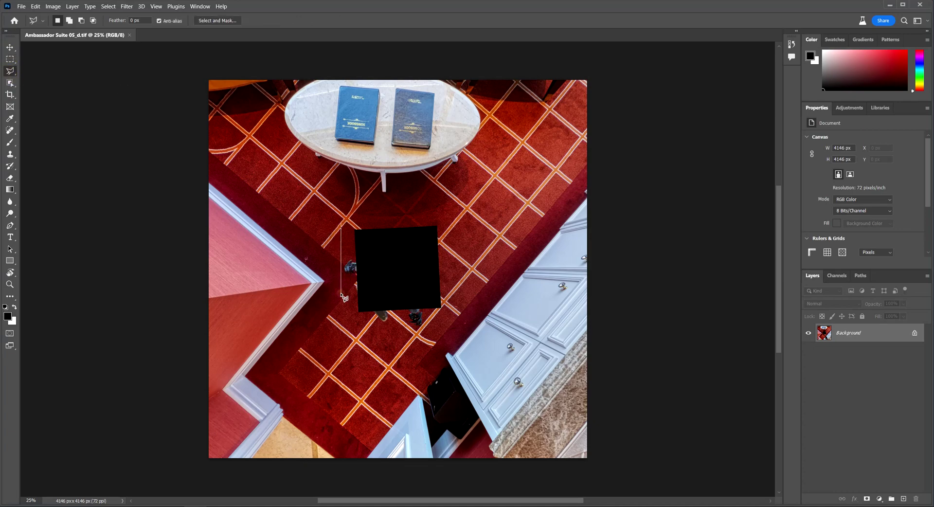
click(359, 303)
Finish outlining the black patch and generate red carpet with gold grid lines over it.
click(374, 326)
click(405, 330)
click(440, 299)
click(453, 247)
click(444, 215)
double_click(383, 214)
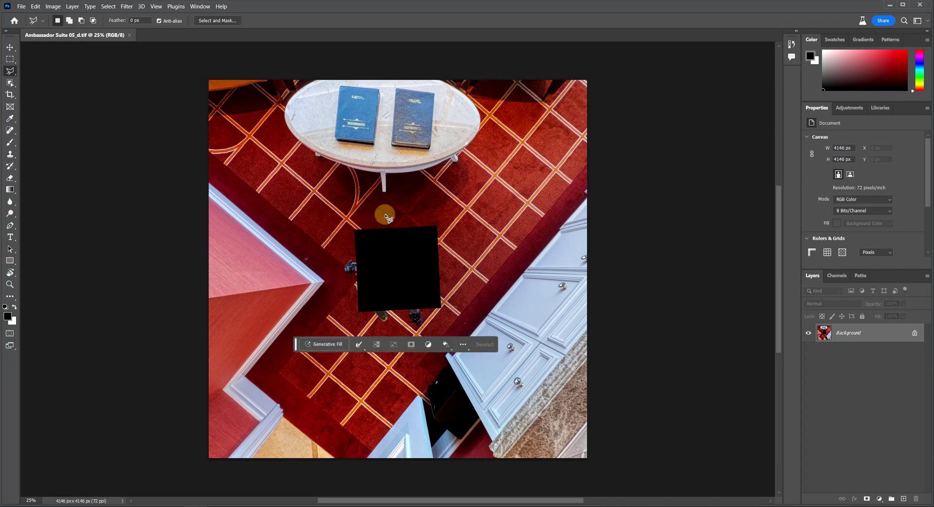
click(337, 344)
click(445, 345)
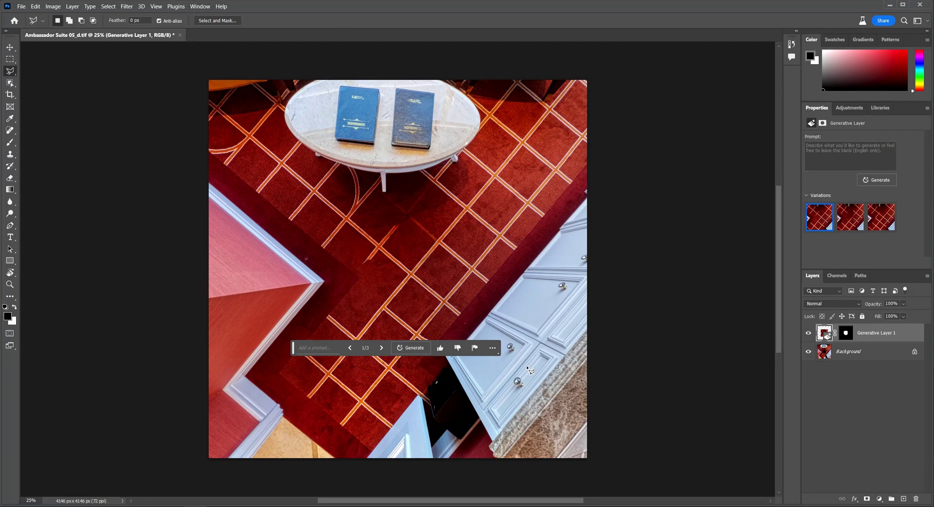
Close Ambassador Suite 05, open Bohol 3_d.tif and generate marble floor over its white patch.
click(180, 36)
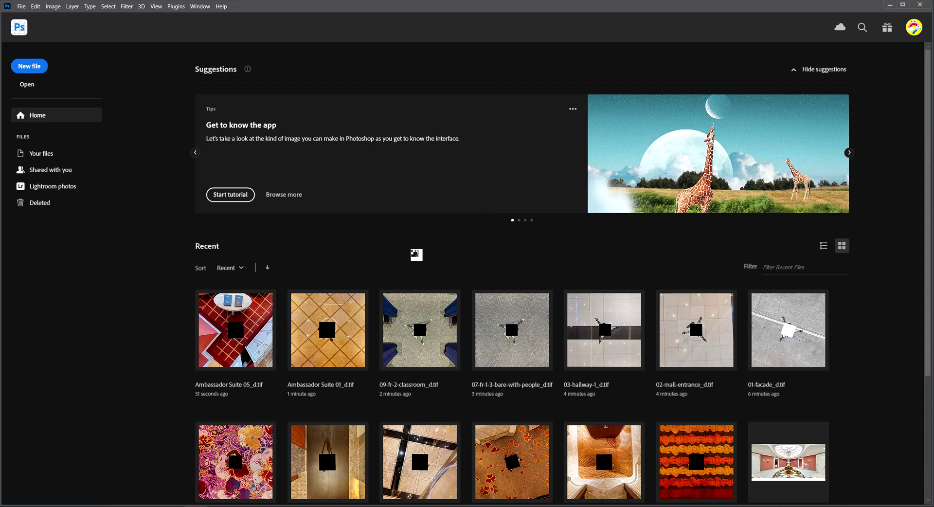
drag(358, 221, 418, 254)
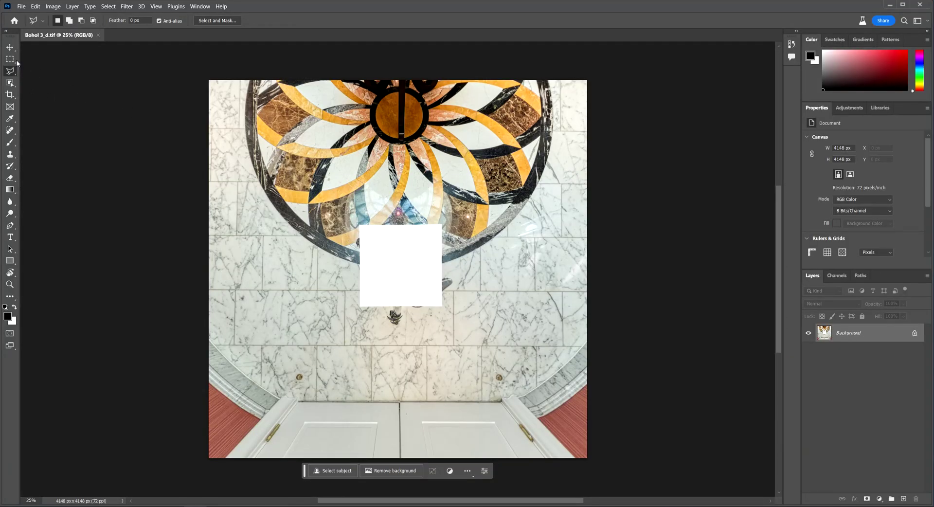
click(10, 59)
mouse_move(353, 222)
mouse_down()
mouse_move(437, 319)
mouse_move(461, 328)
mouse_up()
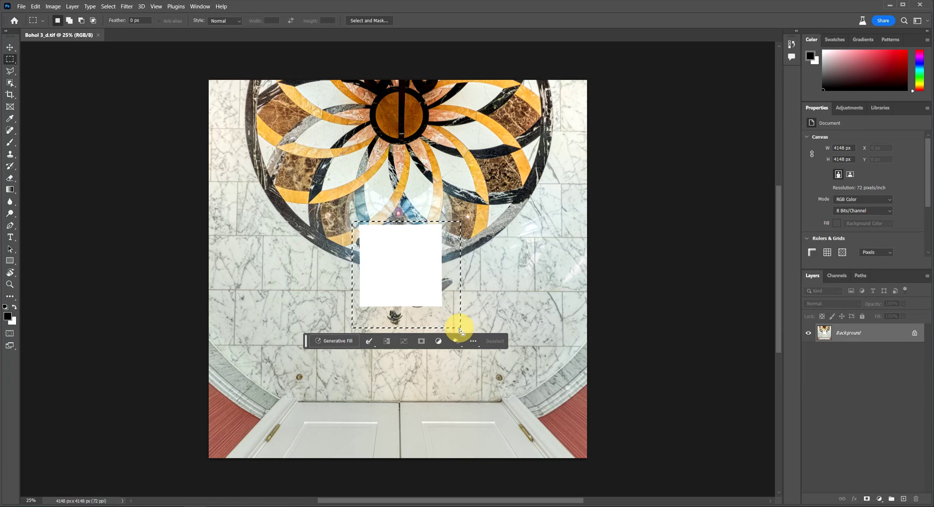
click(353, 342)
click(462, 340)
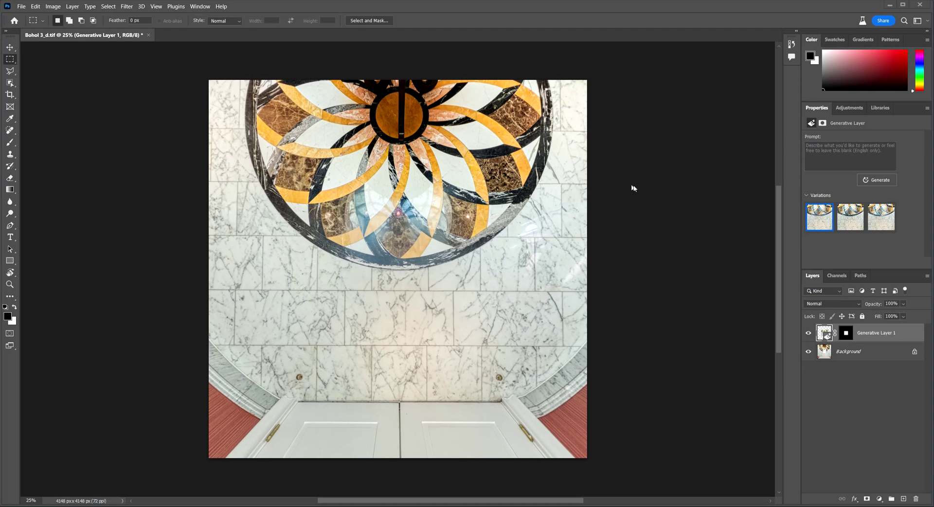
Toggle the generated layer's visibility repeatedly to compare the marble fill with the original.
click(809, 333)
click(808, 333)
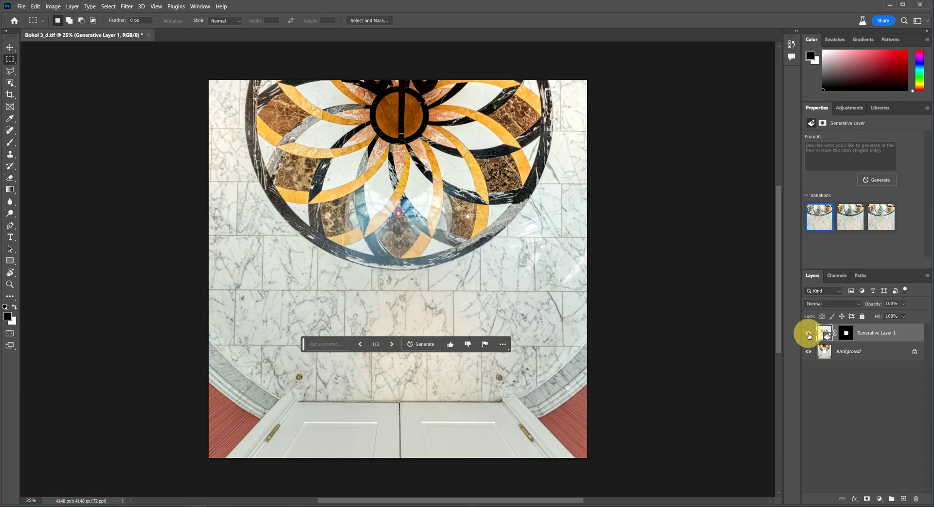
click(809, 335)
click(808, 334)
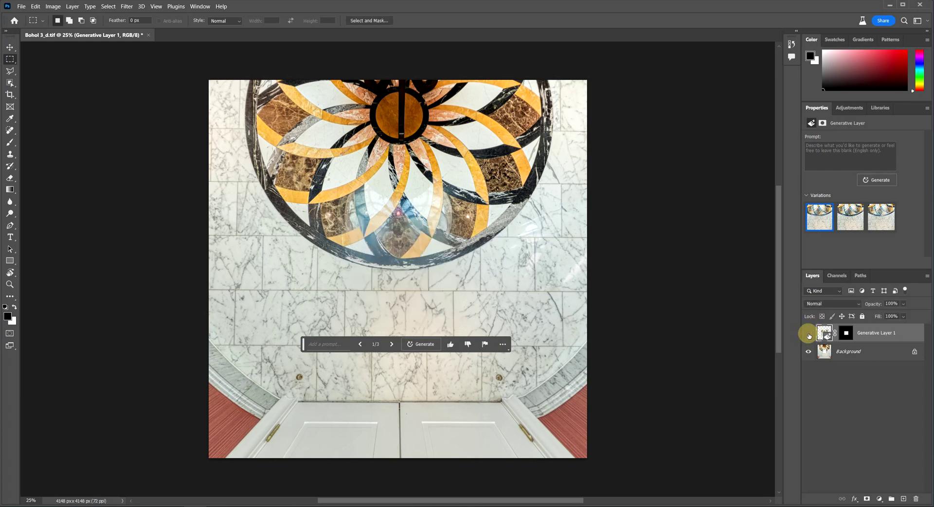
click(808, 335)
click(808, 335)
click(808, 335)
click(809, 335)
click(808, 334)
click(809, 334)
click(809, 334)
click(809, 334)
click(808, 333)
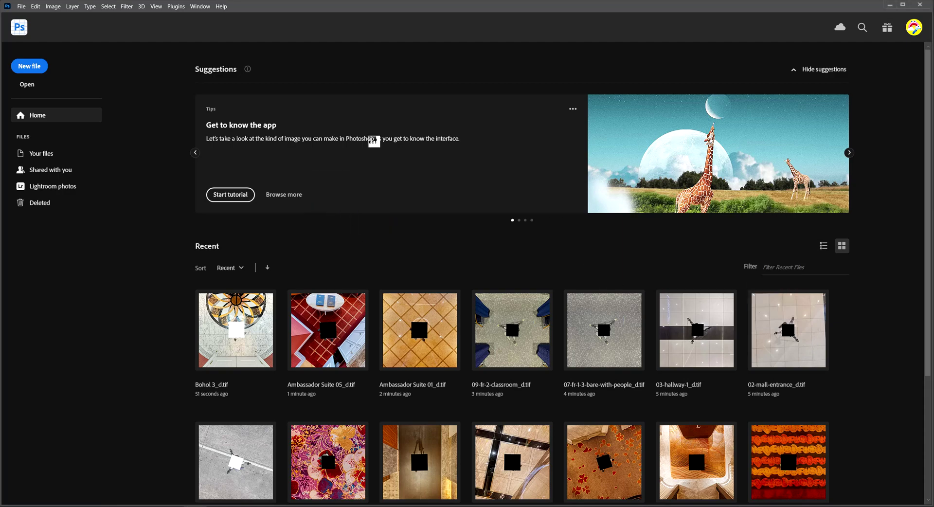
Open Bohol 7_d.tif, lasso its black tripod patch and generate heart-patterned carpet over it.
drag(329, 211, 32, 88)
click(10, 70)
mouse_move(350, 221)
mouse_down()
mouse_move(352, 315)
mouse_move(432, 217)
mouse_up()
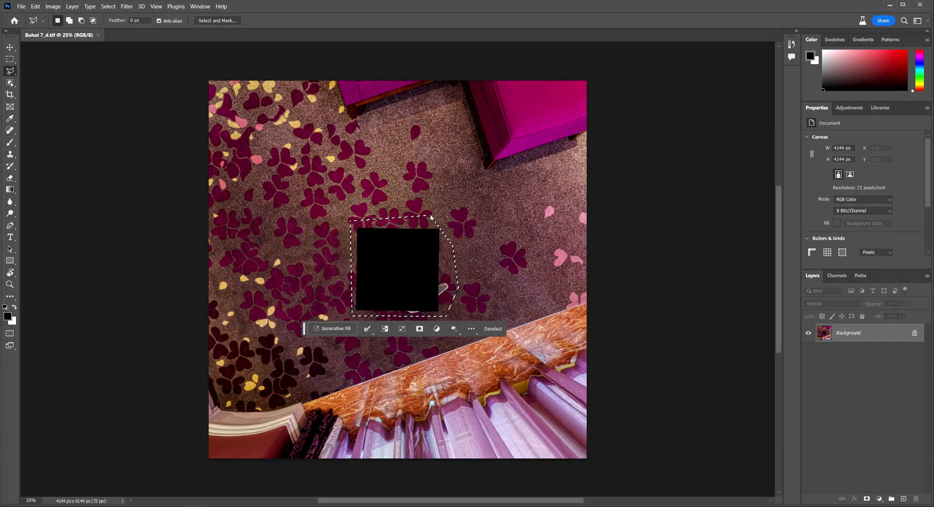
click(330, 328)
click(460, 331)
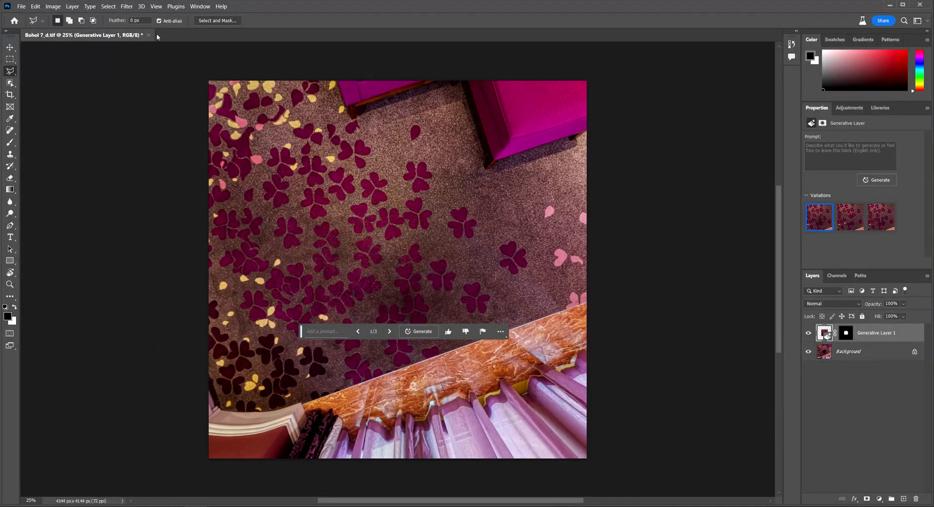
Swap in Boracay 2_d.tif and generate orange floor over a box around its patch and tripod legs.
click(147, 33)
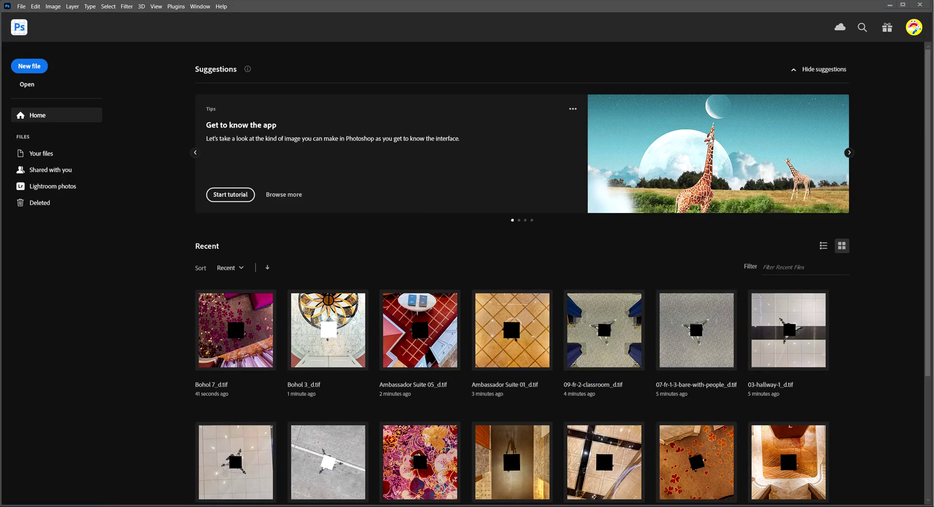
mouse_move(422, 311)
mouse_down()
mouse_move(424, 284)
mouse_move(449, 272)
mouse_up()
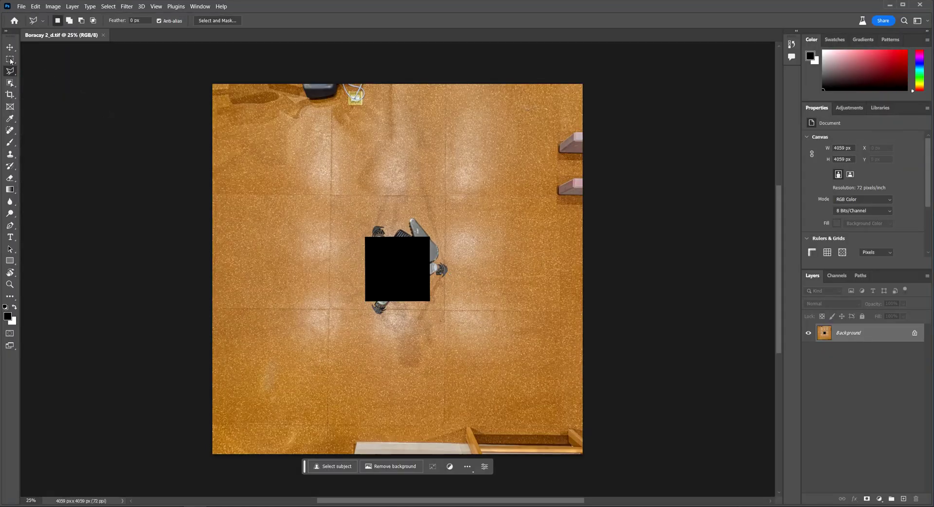
click(11, 59)
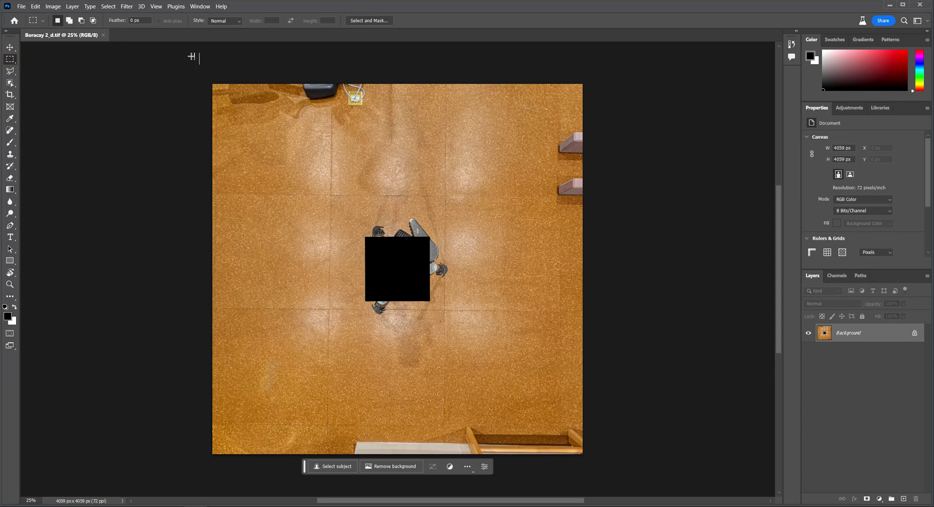
drag(356, 164, 472, 372)
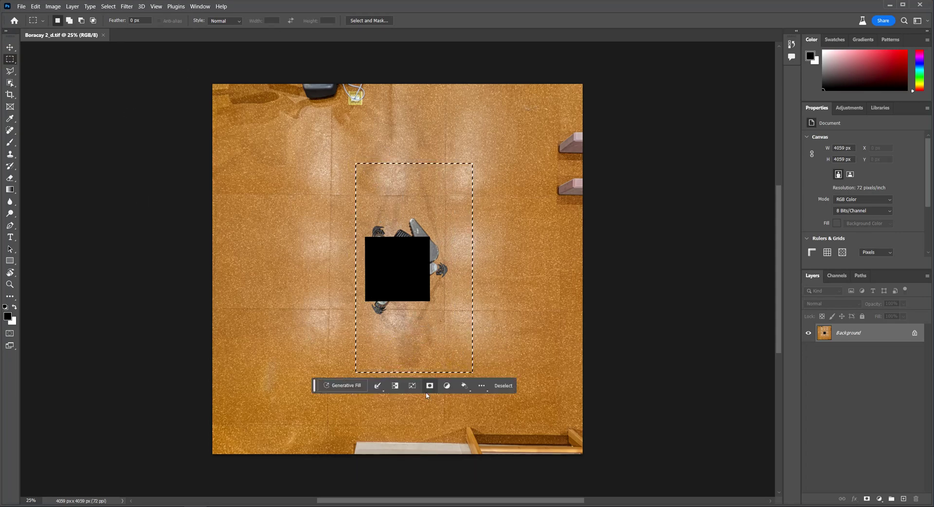
click(343, 385)
click(467, 386)
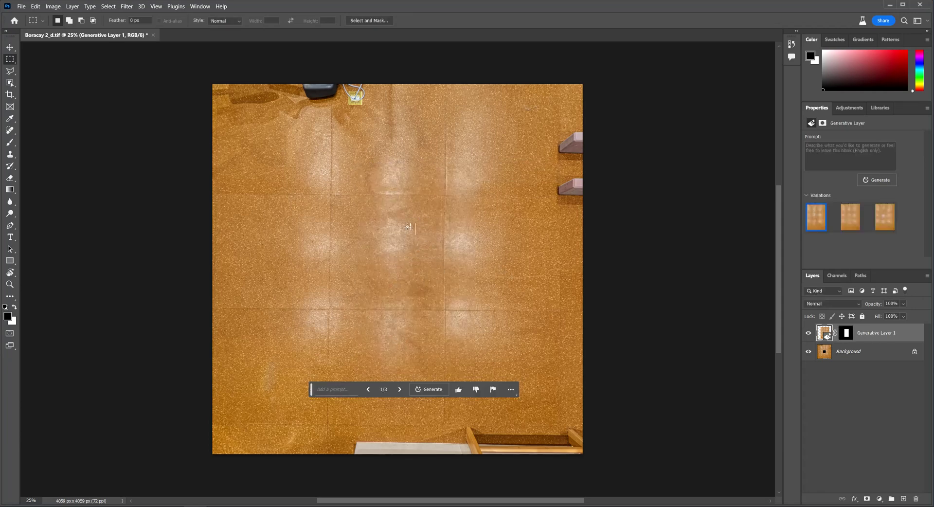
Close Boracay 2, open Boracay 12_d.tif and generate purple carpet over its white patch.
click(154, 36)
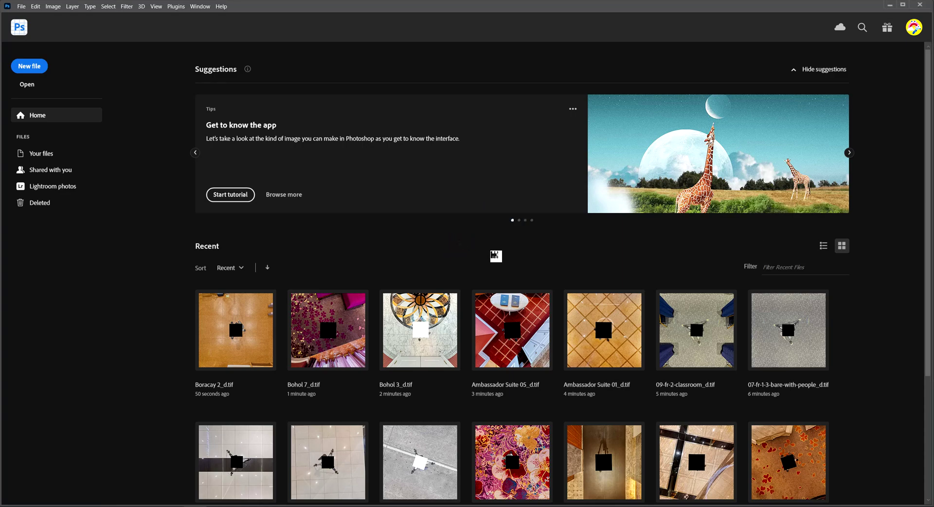
drag(459, 244, 495, 255)
drag(344, 221, 456, 331)
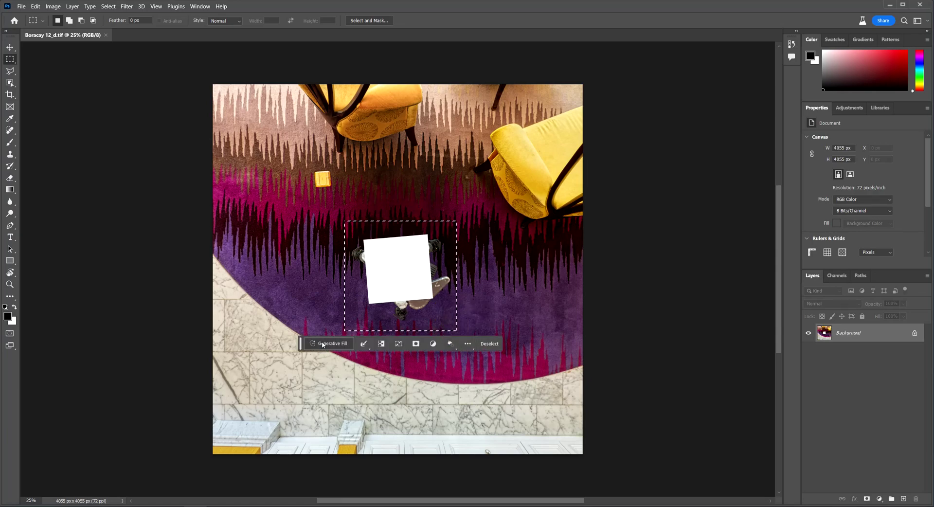
click(326, 343)
click(453, 343)
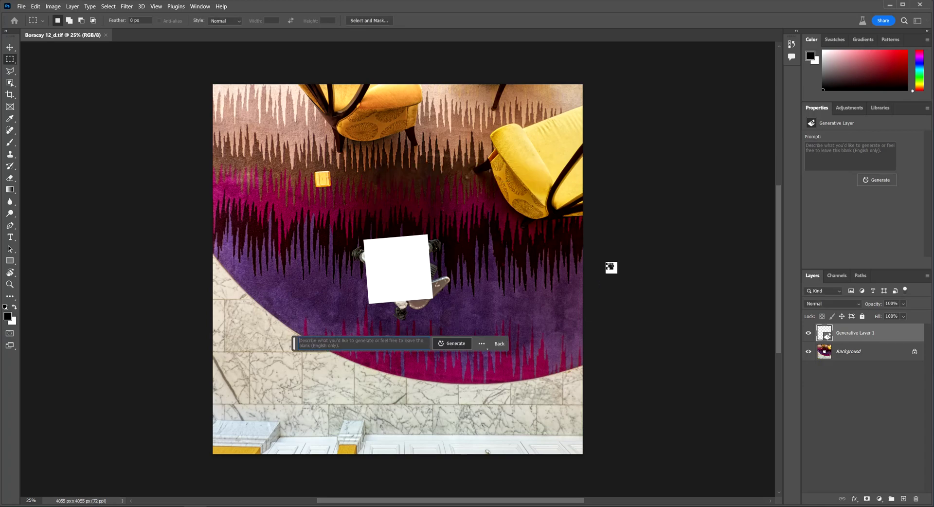
Toggle the generated layer on and off to compare the purple carpet with the original.
click(809, 334)
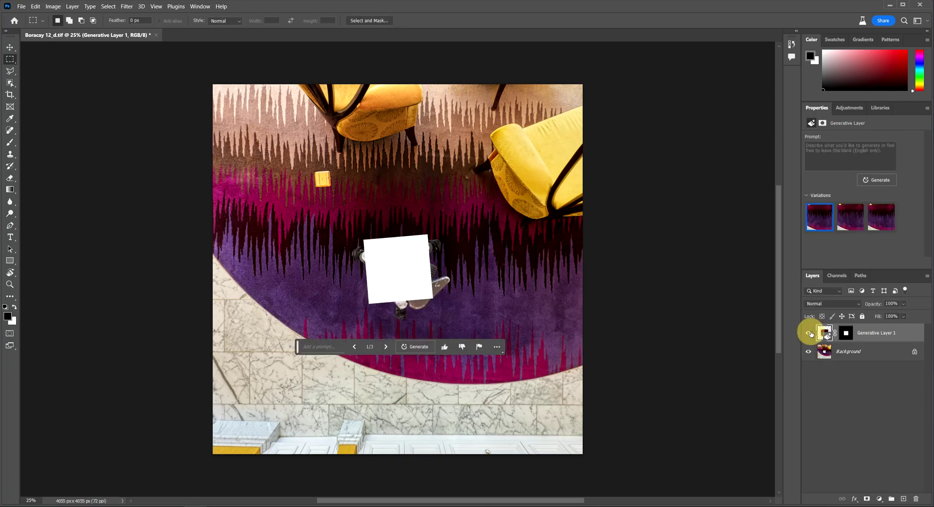
click(810, 334)
click(810, 334)
click(810, 334)
click(810, 334)
click(810, 333)
click(810, 333)
click(810, 334)
Close Boracay 12, open Chairman's Lounge 1_d.tif and polygon-lasso its black patch.
click(156, 35)
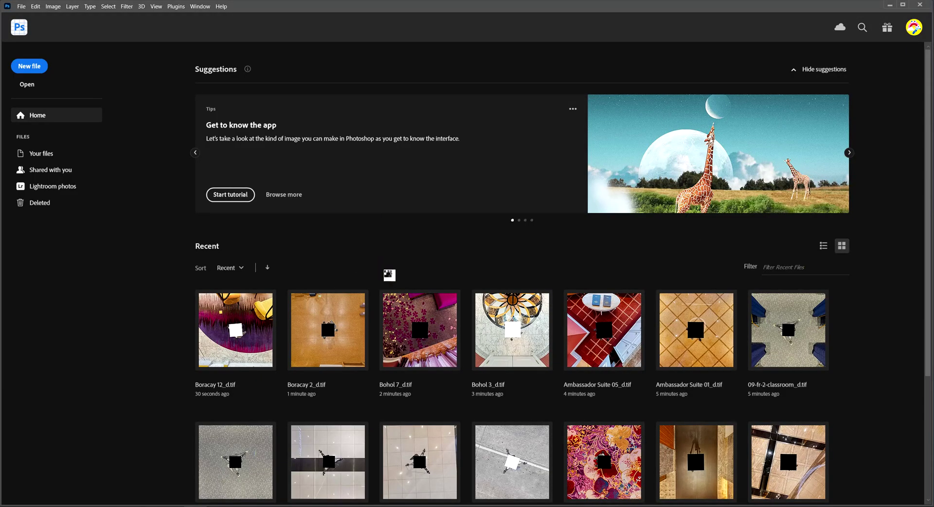
drag(389, 274, 411, 266)
click(10, 72)
click(349, 217)
click(350, 318)
click(436, 319)
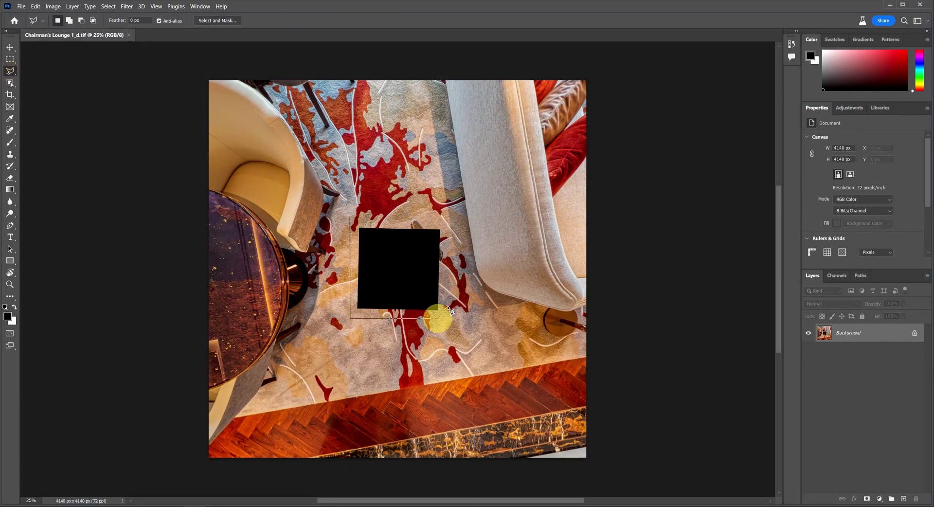
click(414, 208)
click(351, 218)
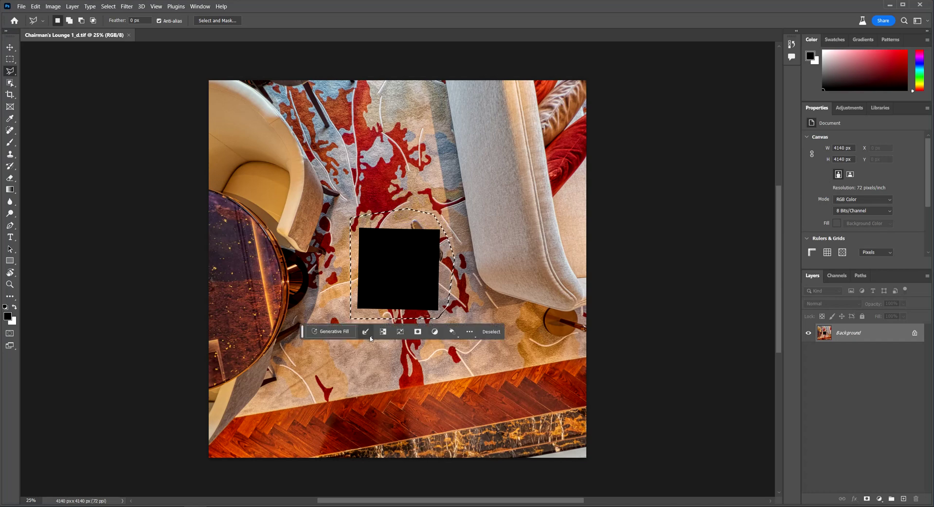
Generate rug fill over the outlined patch and toggle the layer to compare.
click(331, 331)
click(462, 332)
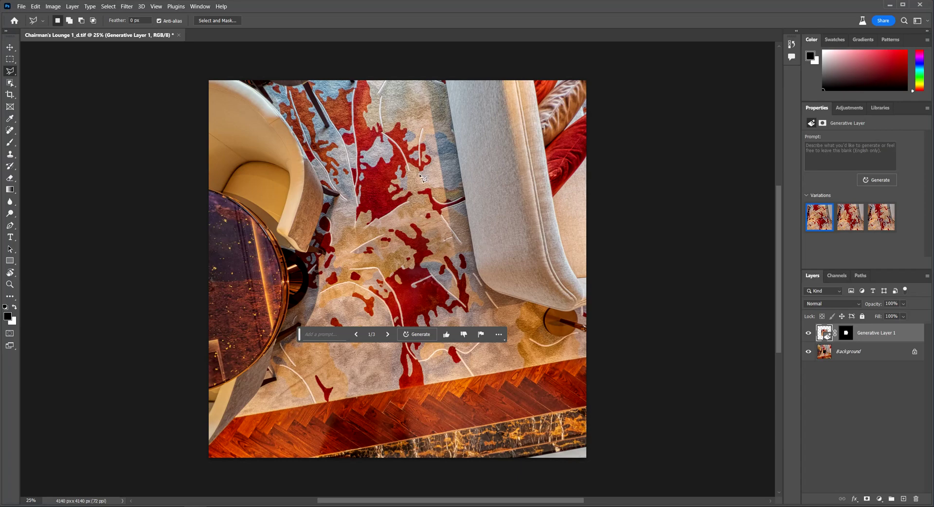
click(808, 333)
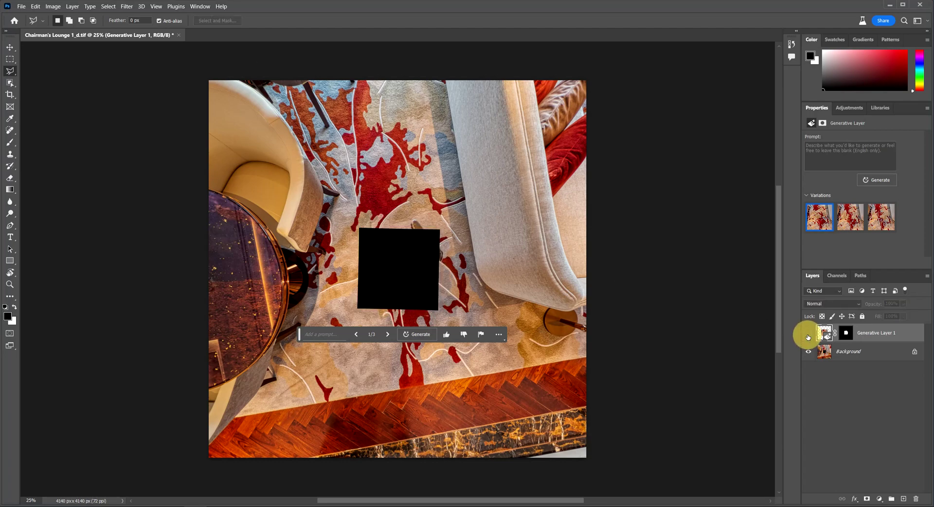
click(808, 333)
Open Chairman's Lounge 4_d.tif and generate wave-patterned rug over a box around its black patch.
click(808, 334)
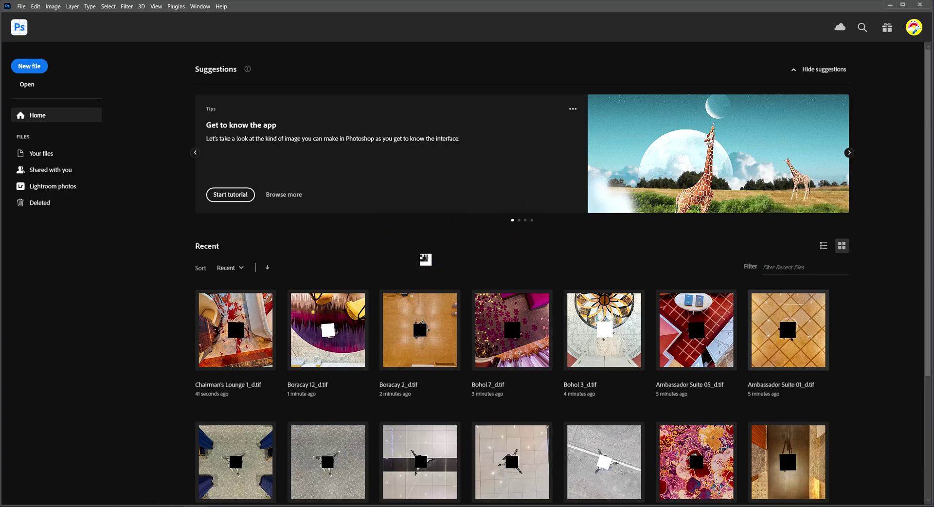
drag(430, 270, 448, 268)
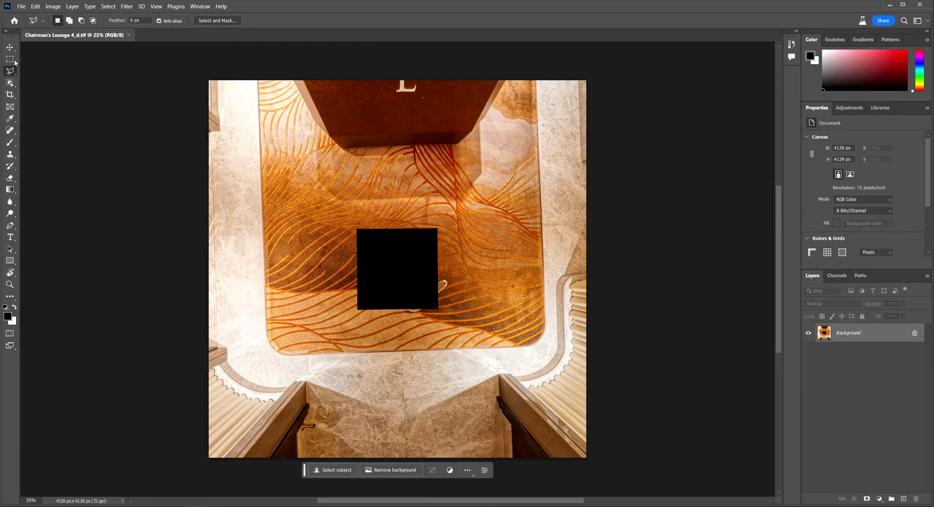
click(11, 60)
drag(352, 222, 457, 319)
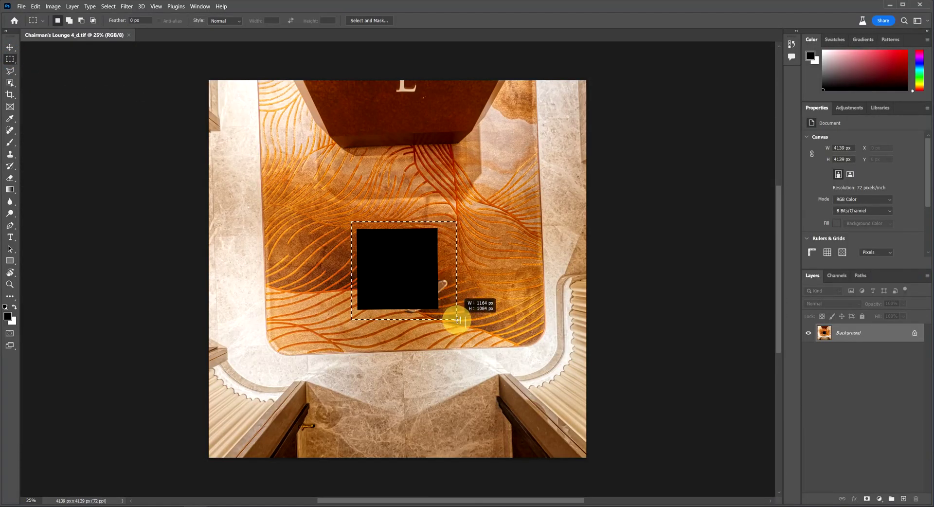
click(344, 332)
click(457, 333)
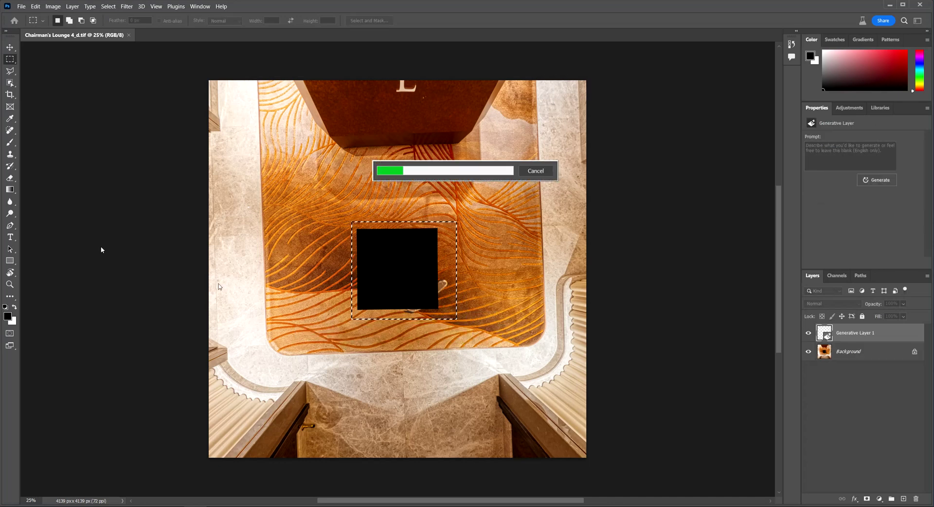
Toggle the fill layer's visibility several times to compare the orange carpet with the original.
click(812, 331)
click(808, 333)
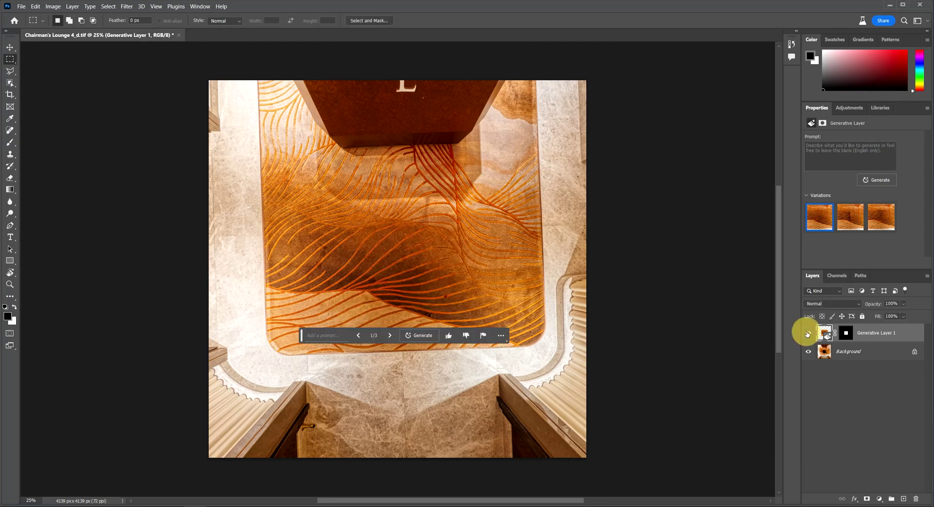
click(808, 333)
click(808, 333)
click(808, 333)
click(808, 333)
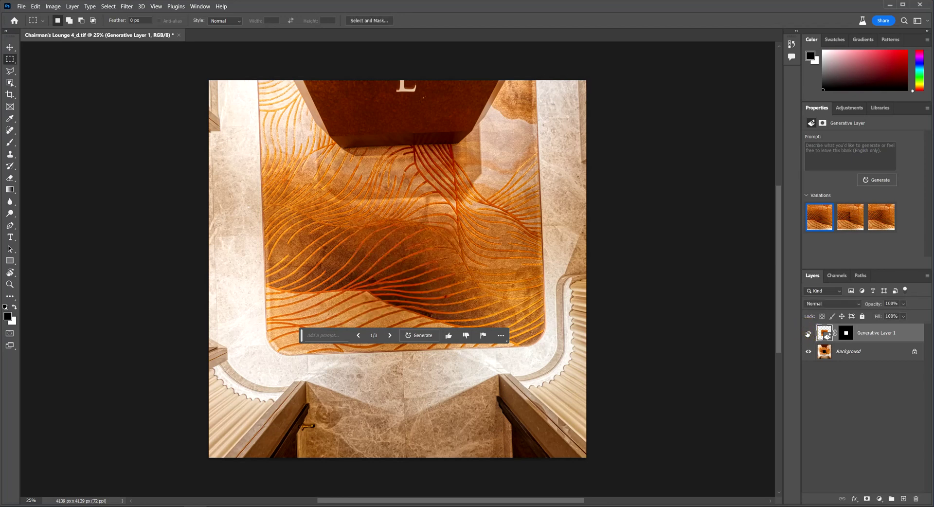
click(808, 333)
Close Chairman's Lounge 4, open Coral Deluxe King 2_d.tif and polygon-lasso its white tripod patch.
click(184, 38)
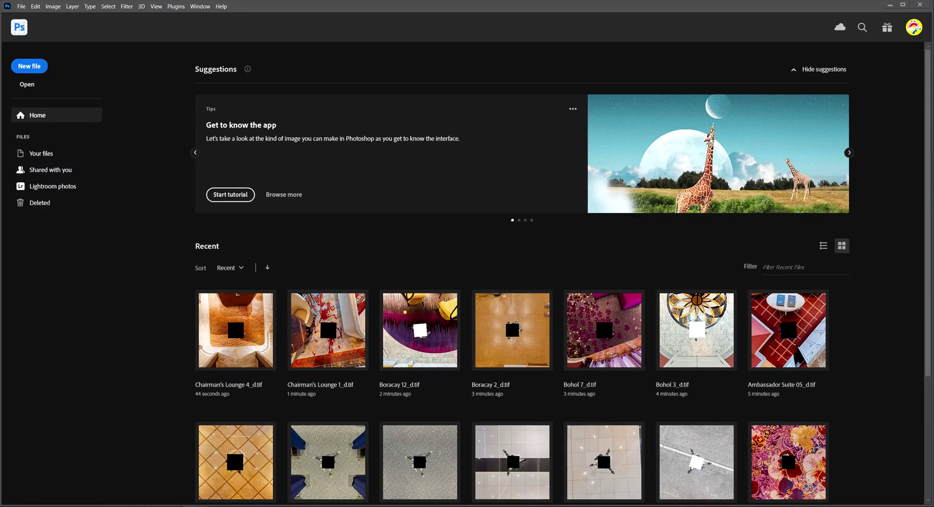
drag(790, 312, 319, 220)
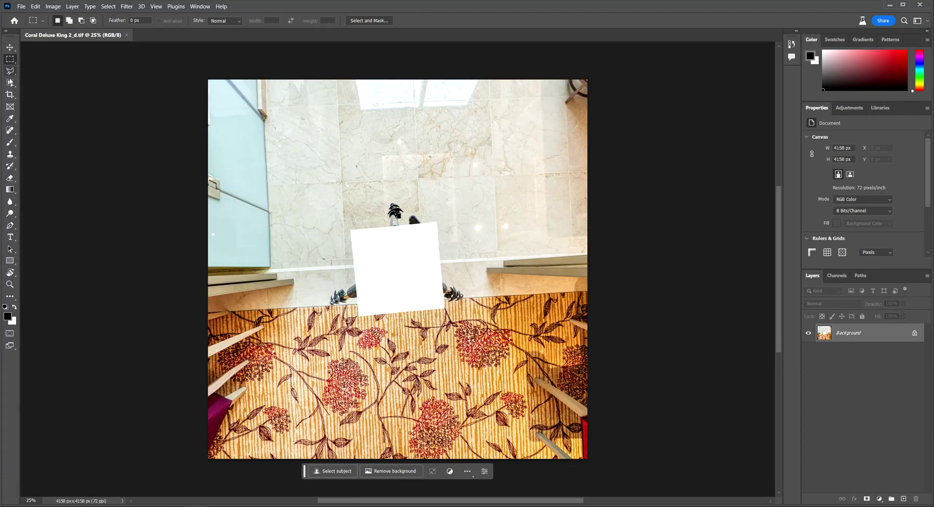
click(10, 71)
click(378, 188)
click(315, 291)
click(330, 317)
click(418, 319)
click(465, 309)
click(471, 293)
click(453, 239)
double_click(406, 191)
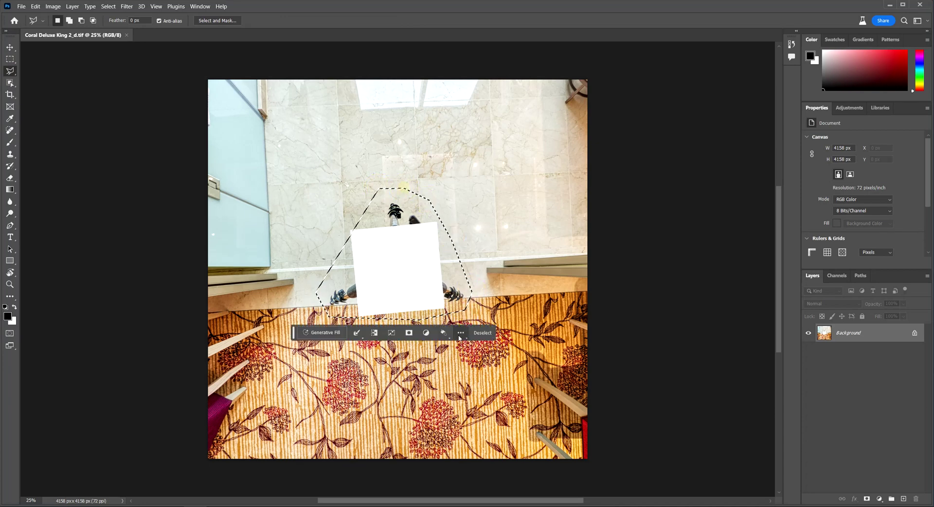
Generate marble floor over the selection, toggle the layer to compare, and close the image.
click(321, 332)
click(443, 335)
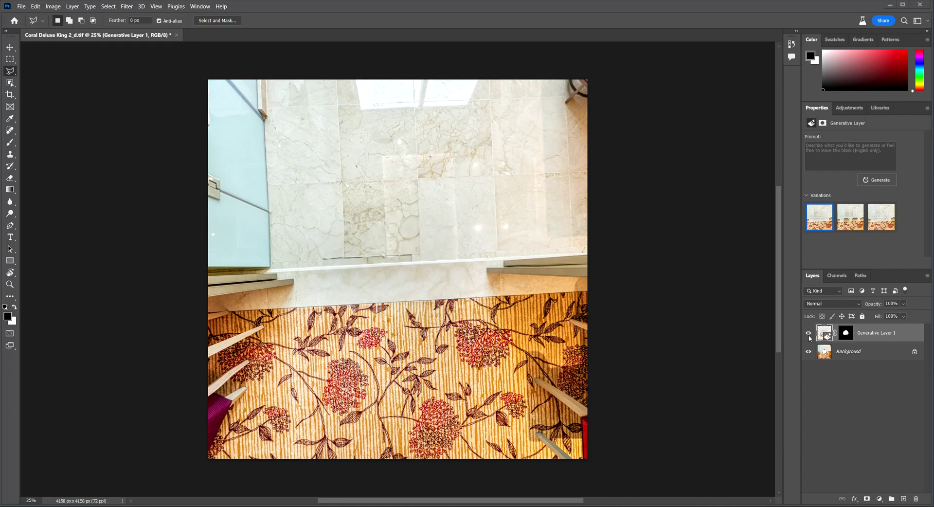
click(809, 334)
click(809, 335)
click(808, 334)
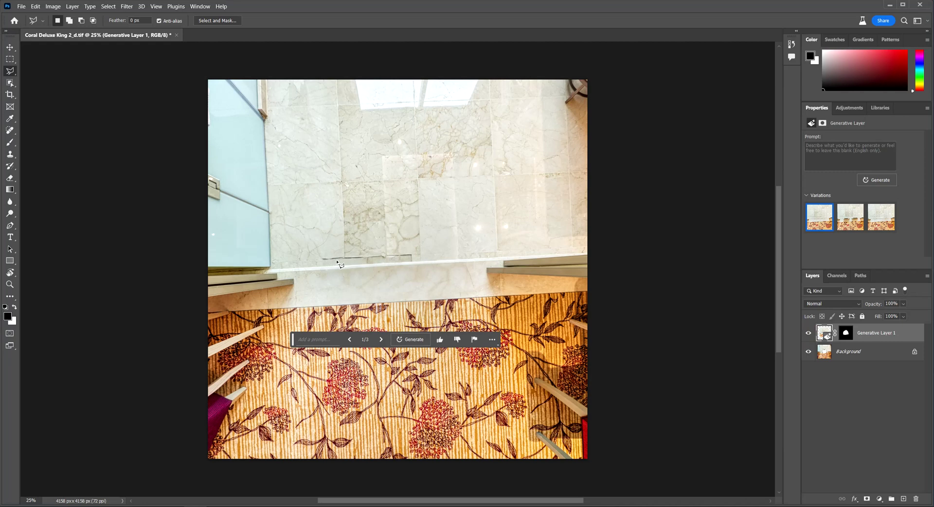
click(808, 335)
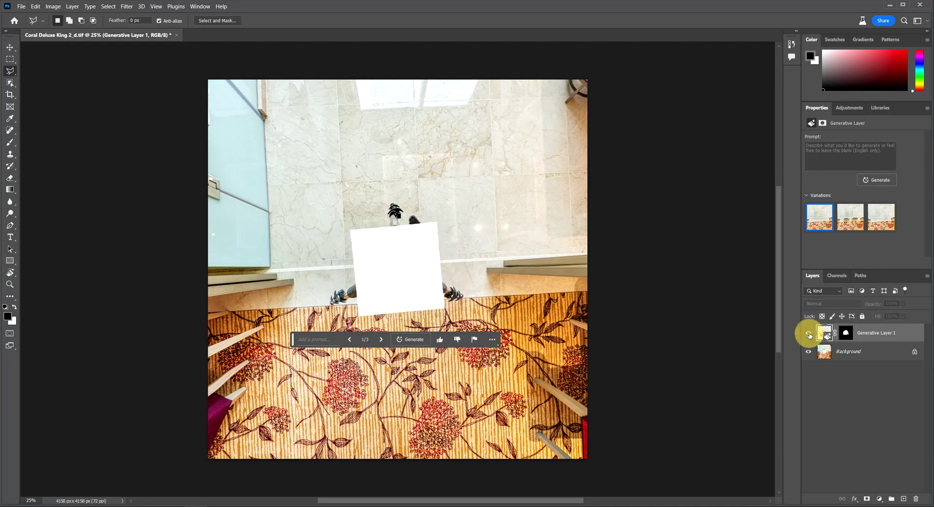
click(809, 335)
click(808, 334)
click(809, 335)
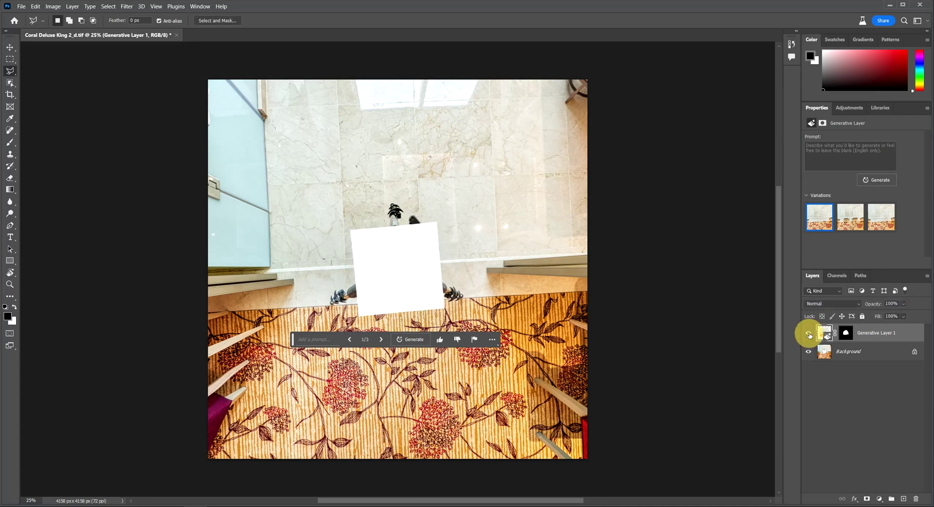
click(809, 335)
click(809, 335)
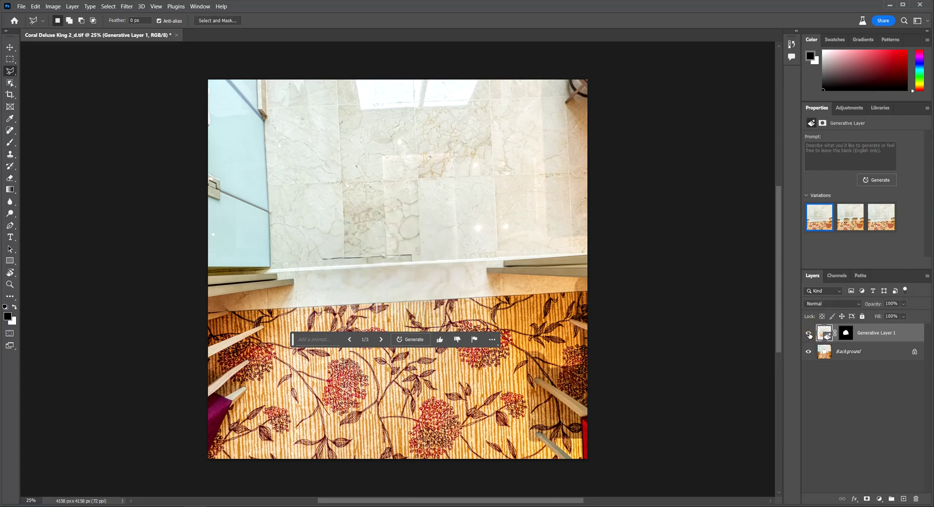
click(808, 334)
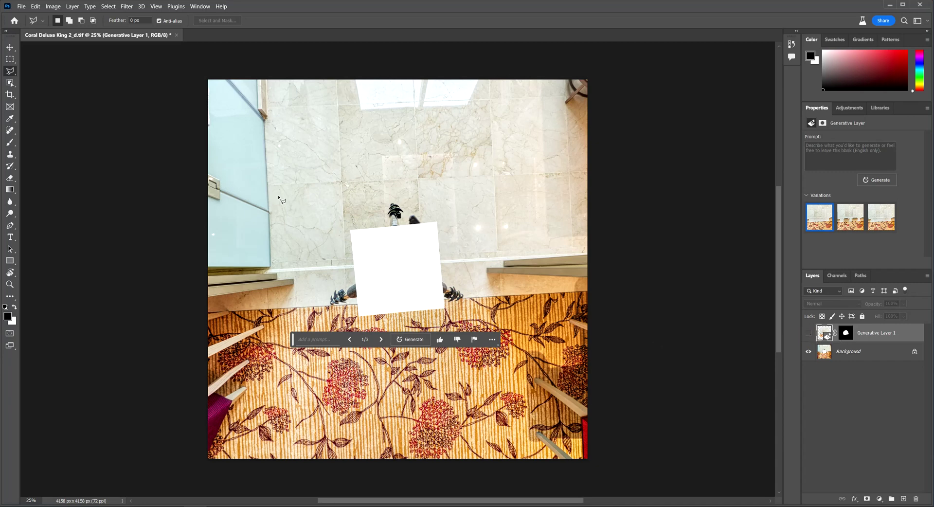
click(809, 333)
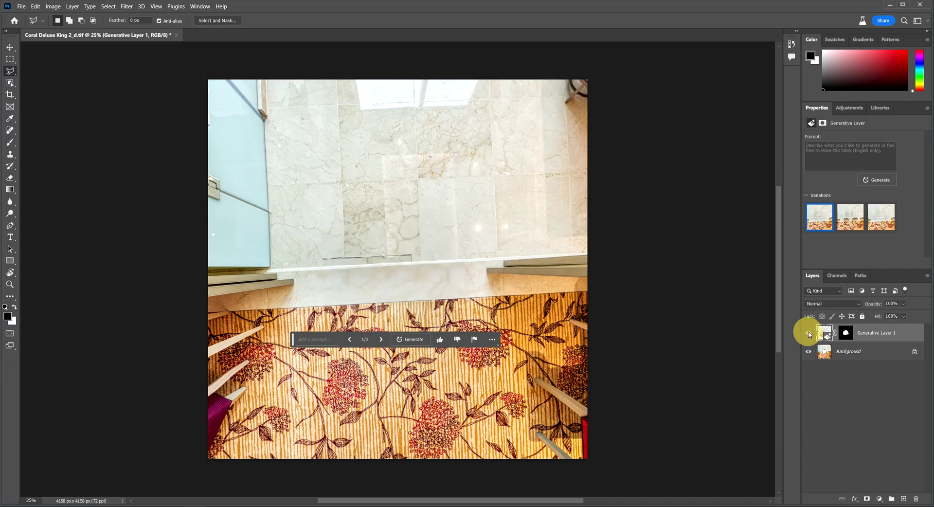
click(808, 333)
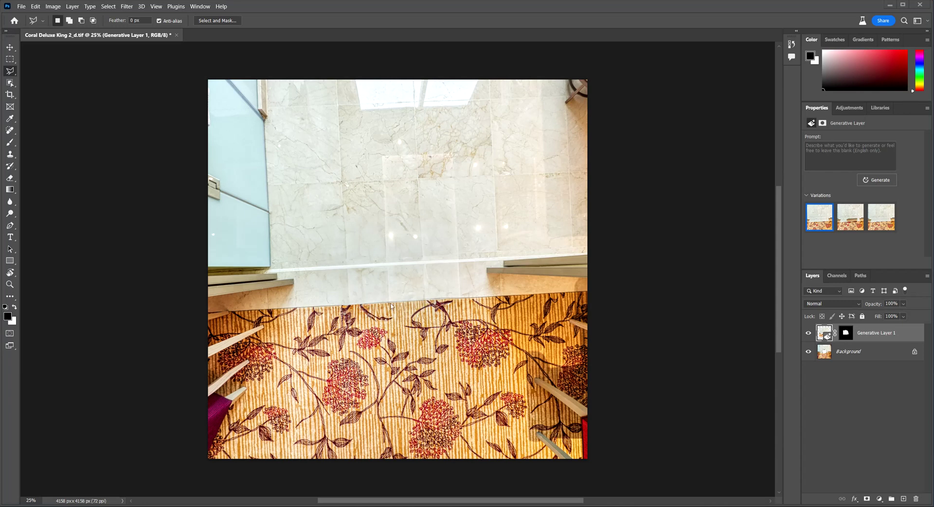
click(180, 38)
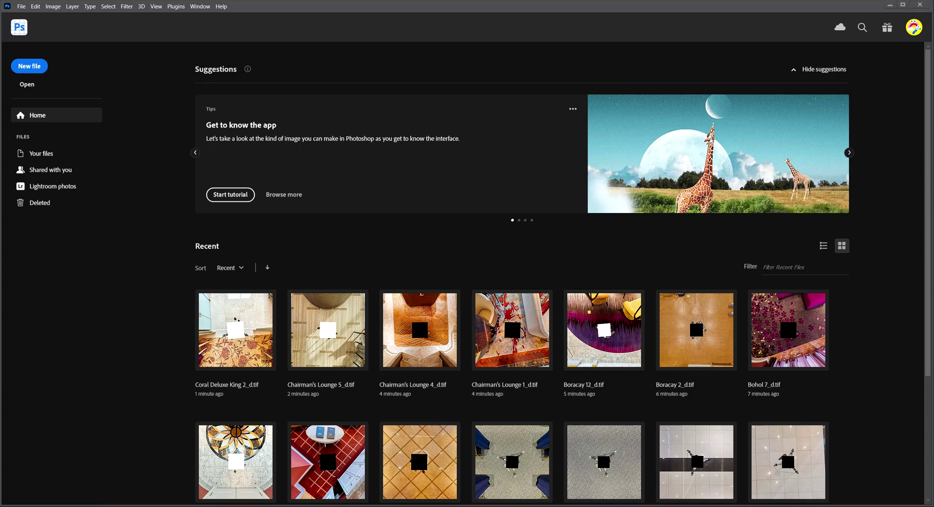
Open Chairman's Lounge 5_d.tif and polygon-lasso the tripod patch together with its shadow.
drag(398, 239, 407, 255)
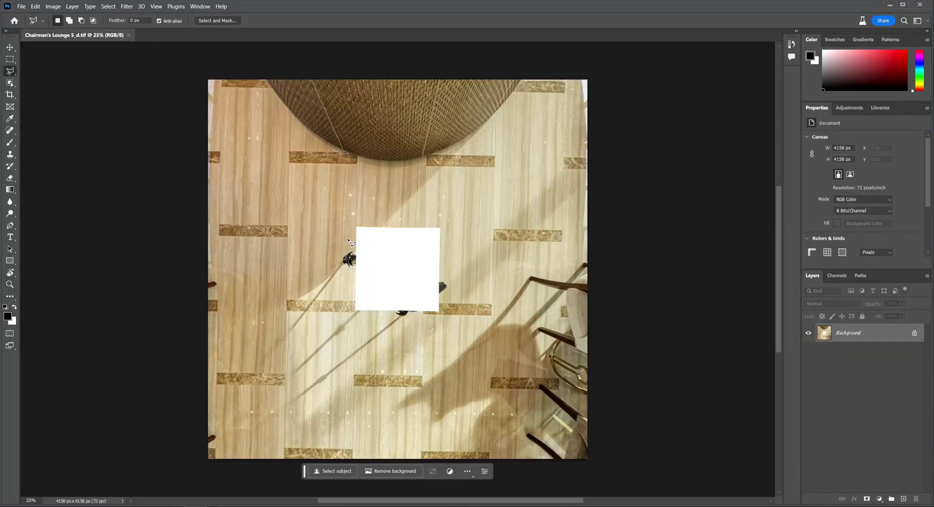
click(352, 219)
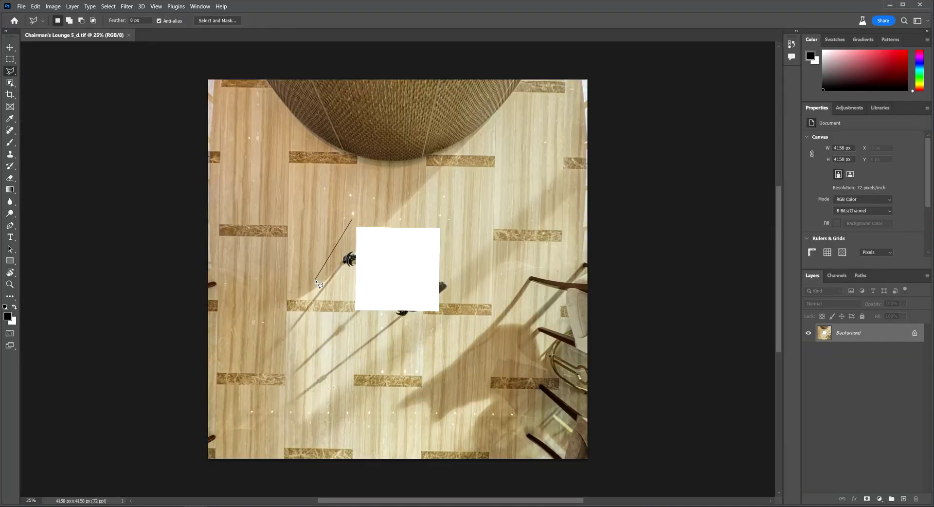
click(316, 285)
click(286, 323)
click(261, 347)
click(279, 409)
click(311, 402)
click(397, 339)
click(443, 311)
click(455, 296)
click(462, 255)
click(455, 228)
double_click(404, 213)
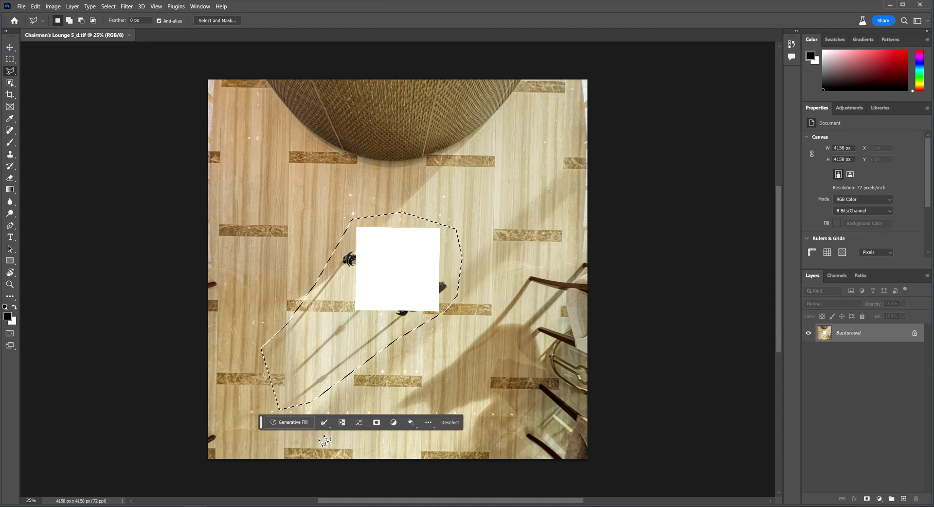
Generate wood floor over the selection, check it zoomed in, and close the document.
click(298, 423)
click(406, 422)
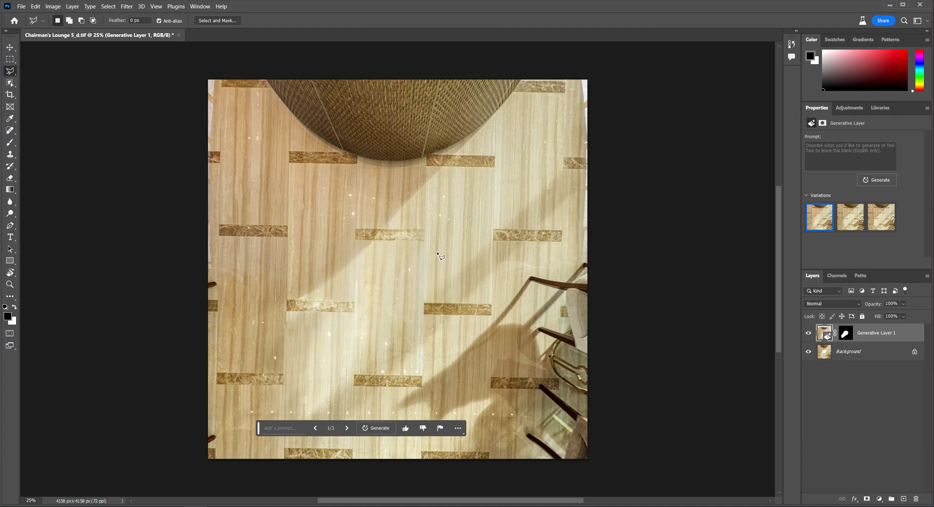
scroll(437, 258, down, 1)
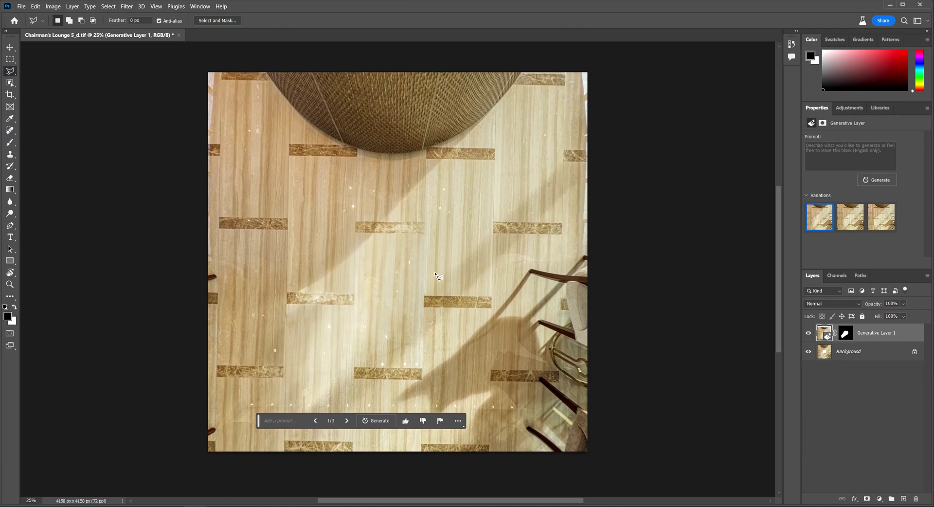
key(ctrl+equal)
key(ctrl+equal)
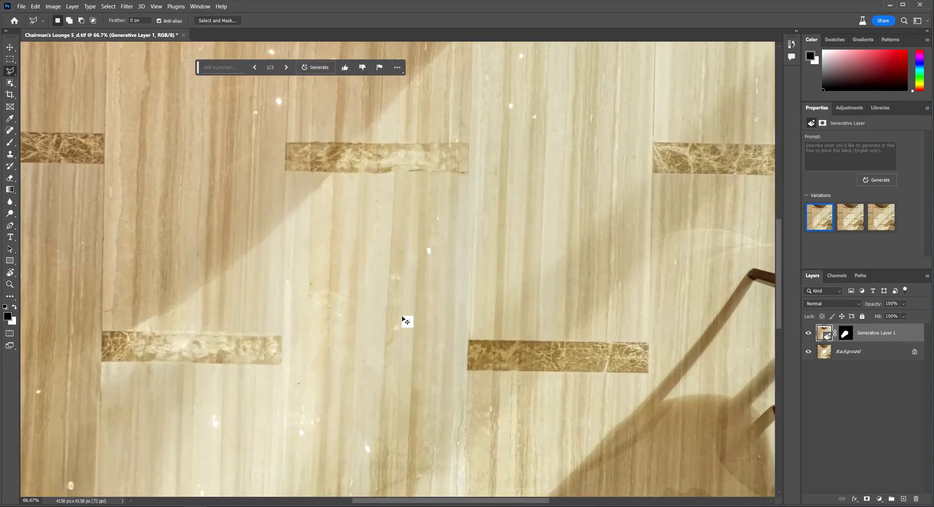
key(ctrl+minus)
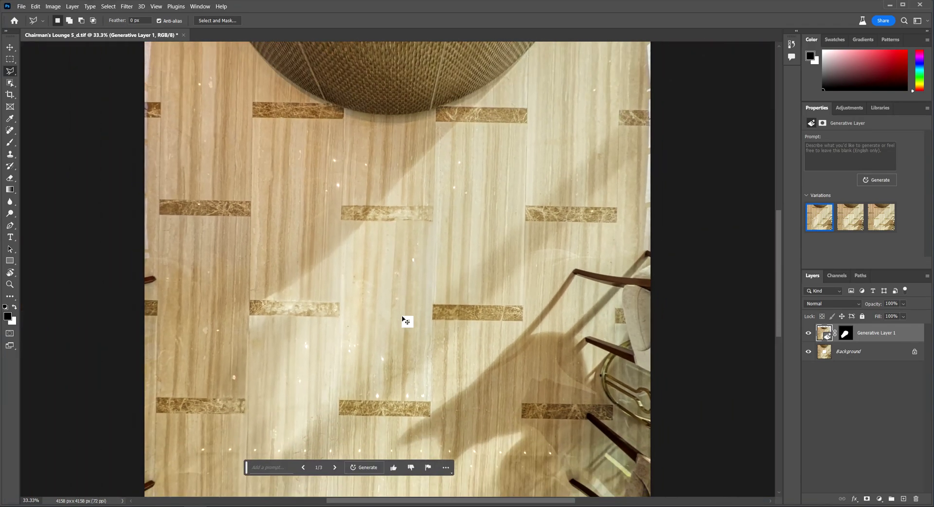
key(ctrl+minus)
key(ctrl+equal)
key(ctrl+equal)
key(ctrl+minus)
key(ctrl+minus)
key(ctrl+minus)
key(ctrl+equal)
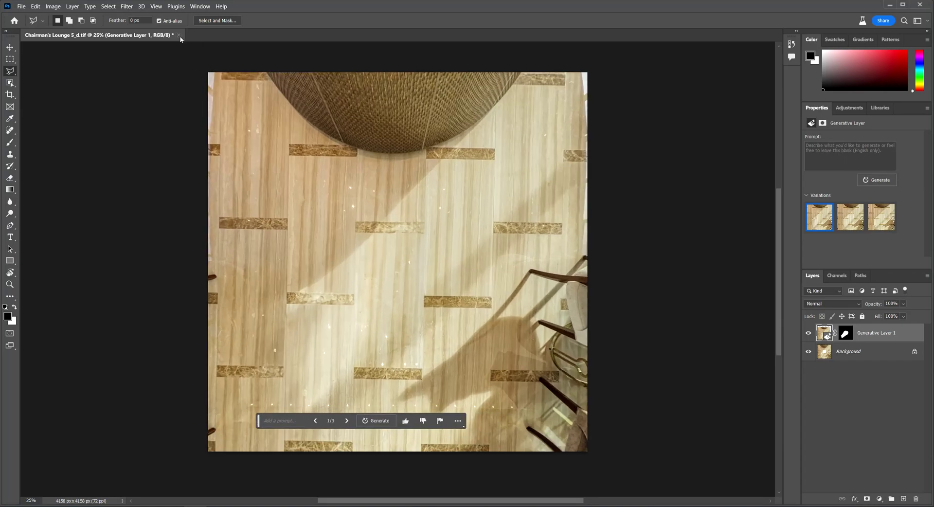
click(179, 36)
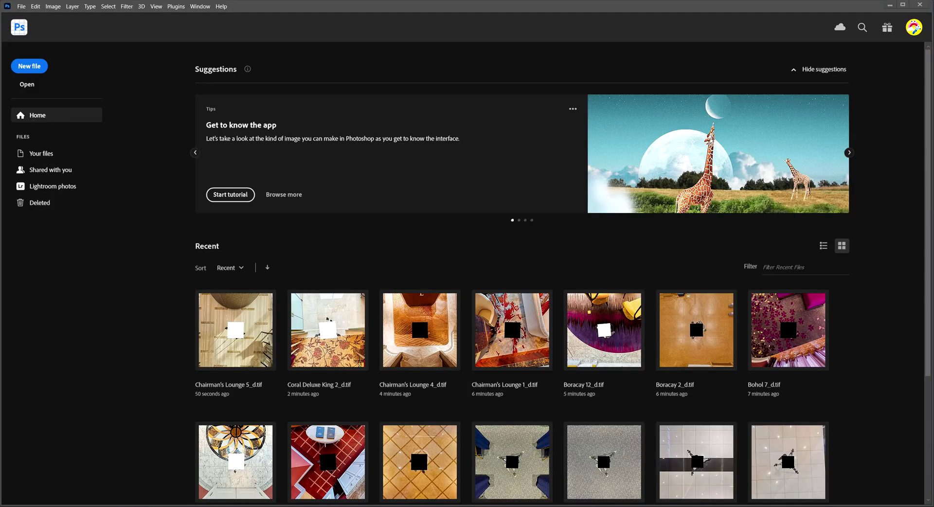
Open Executive Lounge 2_d.tif and select the black patch with a polygonal lasso.
drag(396, 233, 396, 236)
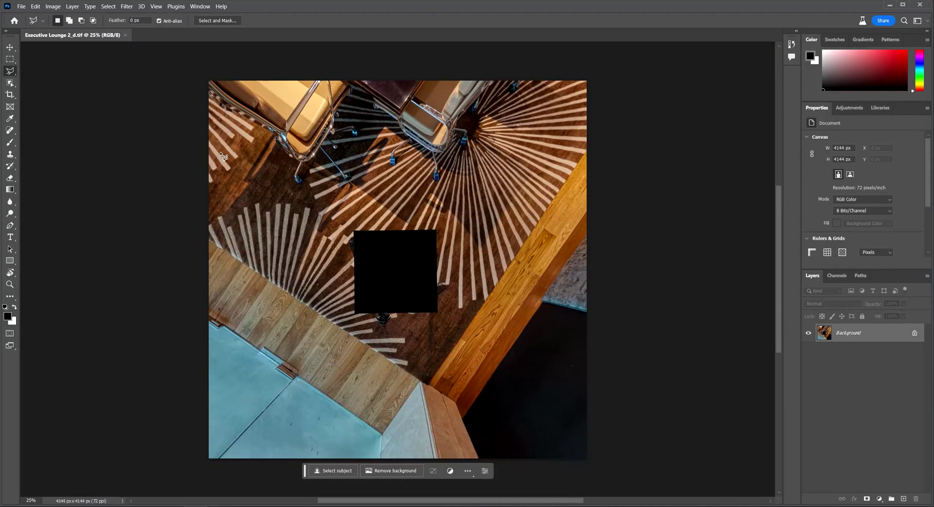
click(9, 59)
mouse_move(342, 225)
mouse_down()
mouse_move(438, 327)
mouse_move(452, 331)
mouse_up()
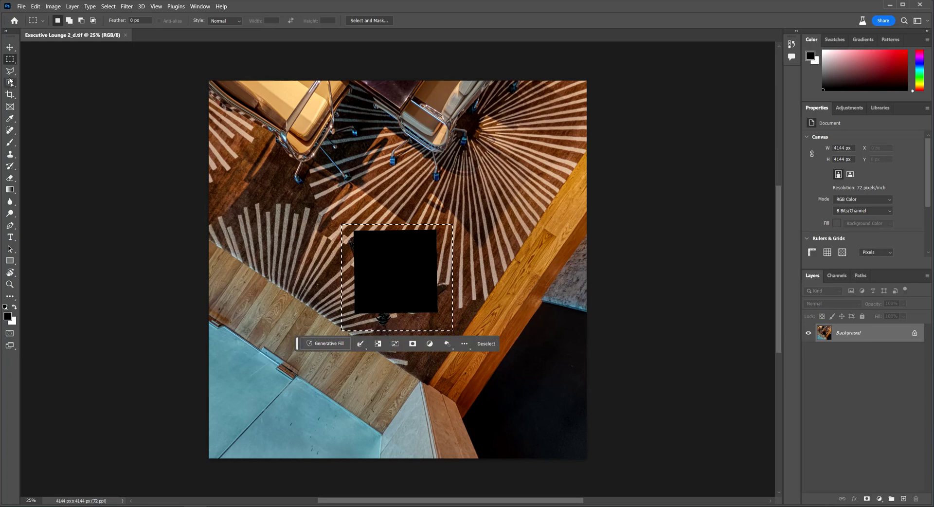
click(10, 71)
click(331, 223)
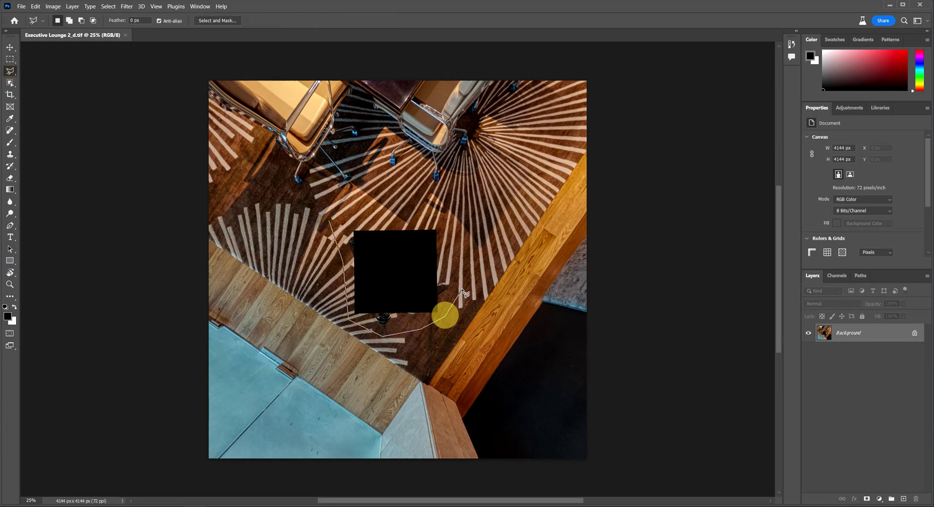
double_click(342, 240)
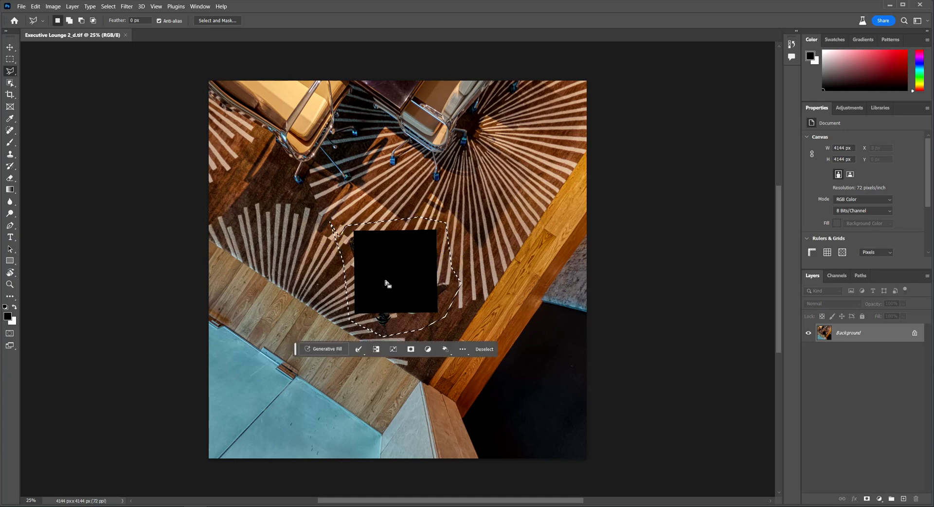
Generative-fill the selected patch with striped carpet.
click(334, 349)
click(443, 349)
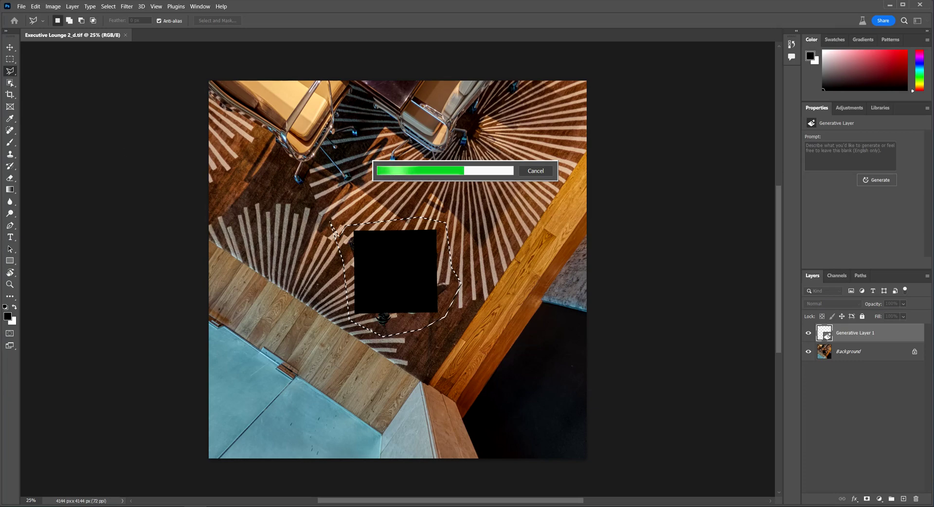
click(286, 233)
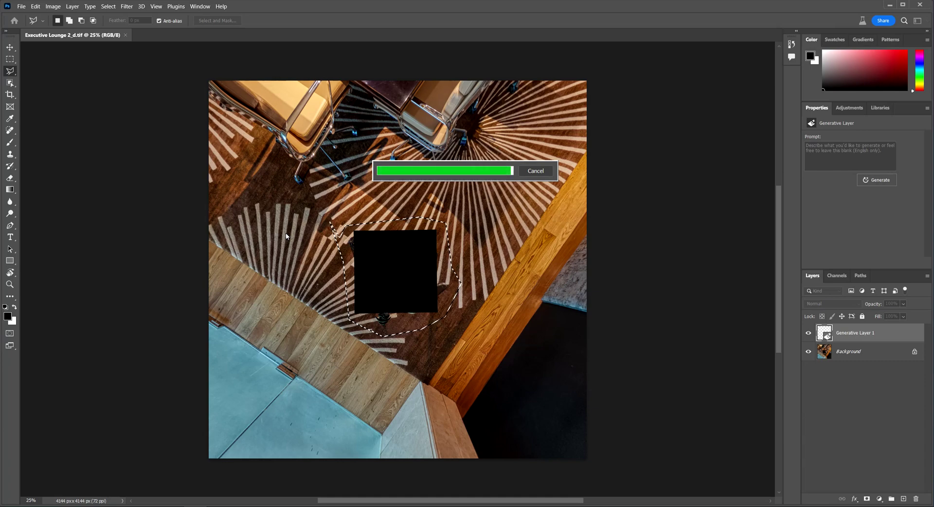
click(305, 241)
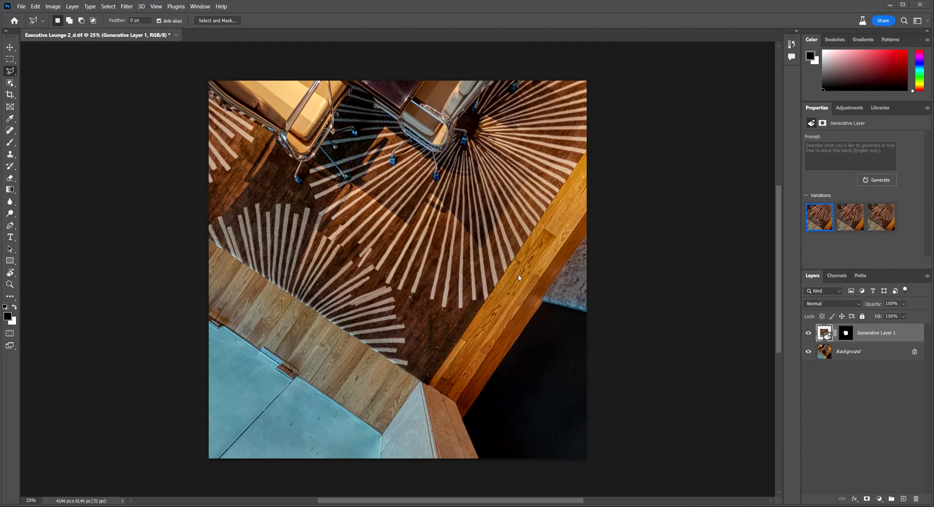
Compare the generated carpet with the original, leave it shown, and close the document.
click(808, 333)
click(808, 333)
click(809, 334)
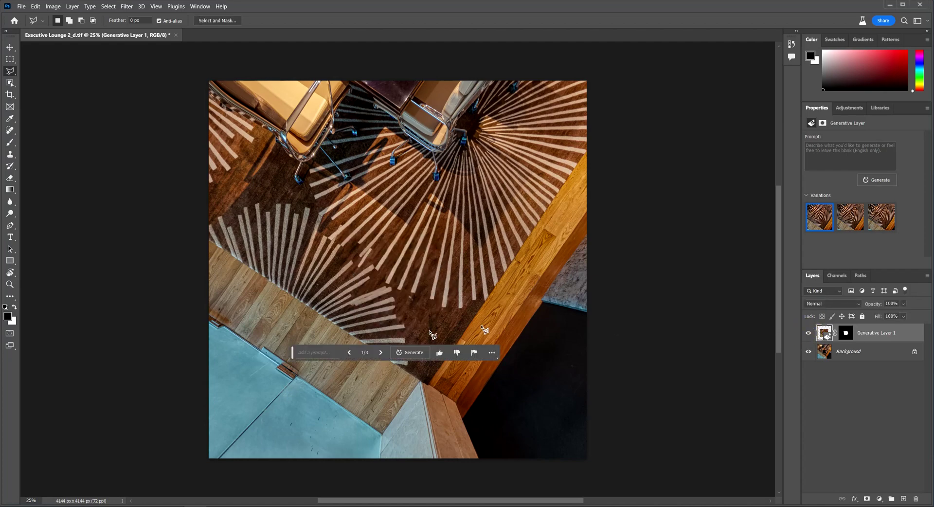
click(809, 335)
click(810, 335)
click(808, 334)
click(176, 35)
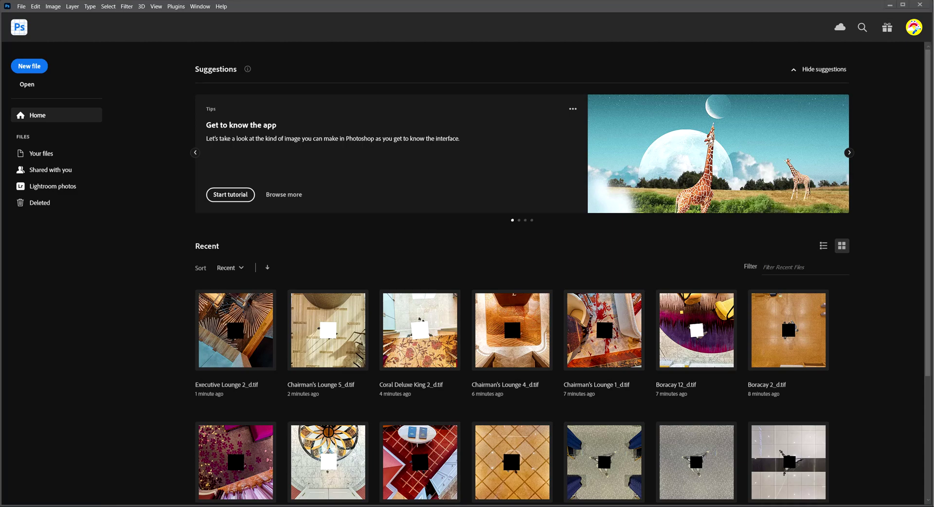
Open Glass Ballroom 1_d.tif, marquee the white patch, and generate floral carpet over it.
drag(546, 250, 440, 288)
click(10, 59)
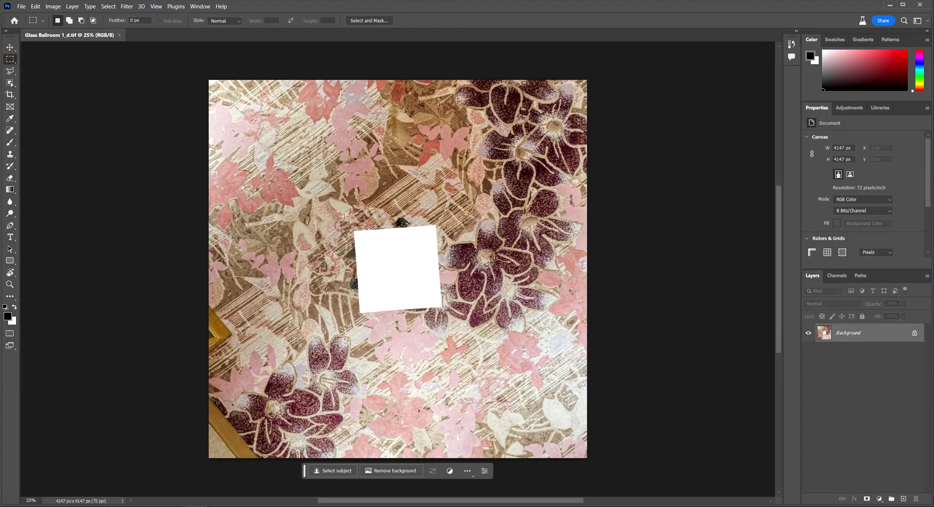
drag(339, 216, 458, 324)
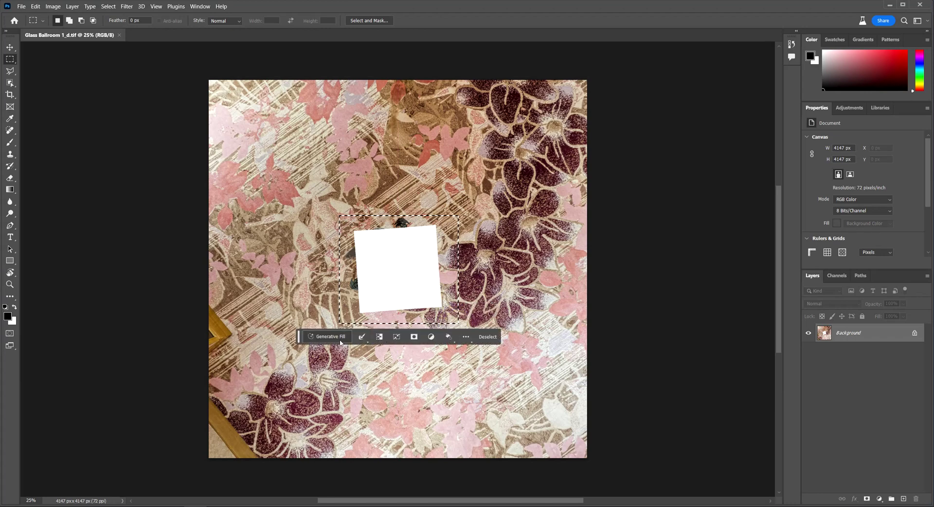
click(336, 336)
click(453, 336)
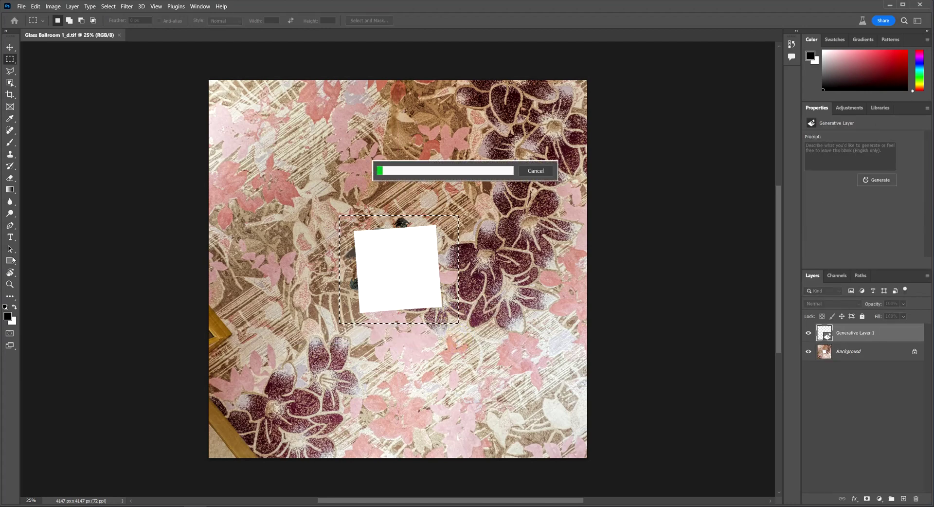
Compare the generated carpet with the original patch, then close the document.
click(808, 333)
click(809, 334)
click(809, 333)
click(809, 333)
click(809, 334)
click(809, 333)
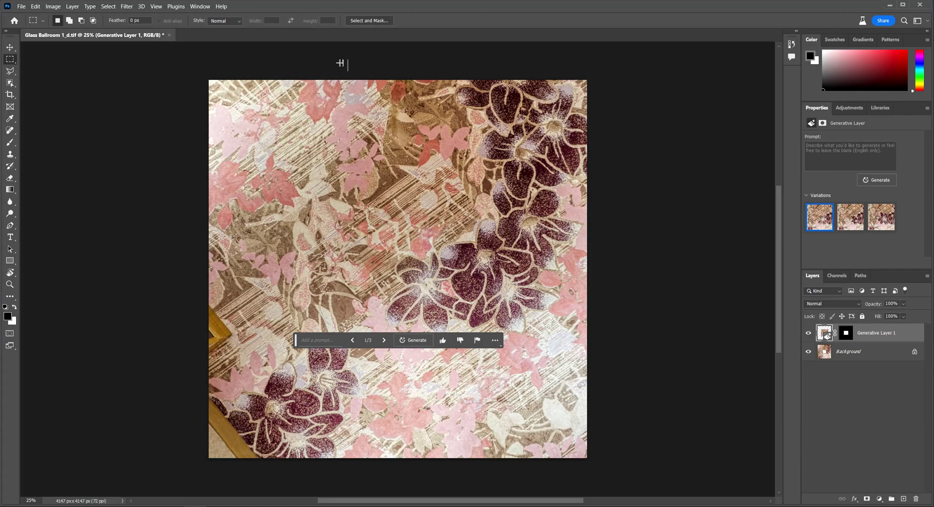
click(170, 33)
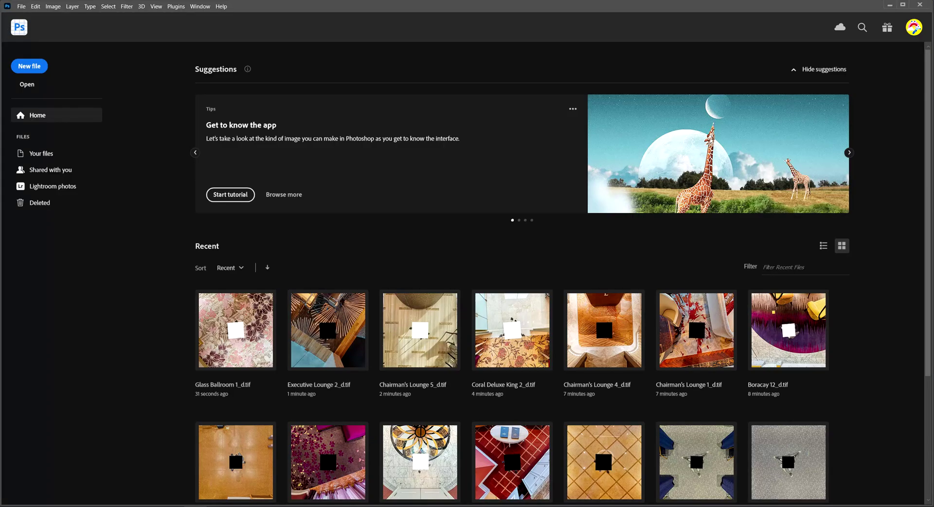
Open Glass Ballroom 3_d.tif, lasso the white square, and generate carpet over it.
drag(396, 271, 395, 284)
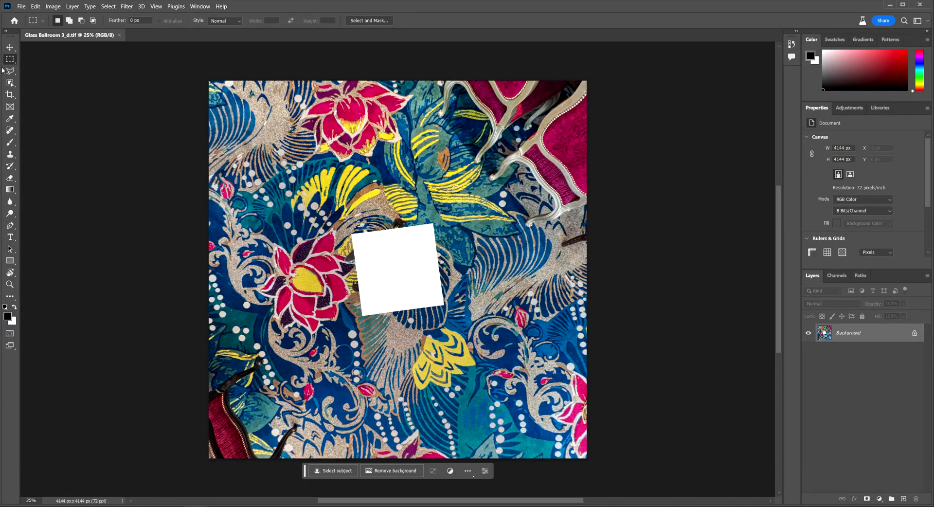
click(10, 71)
mouse_move(346, 231)
mouse_down()
mouse_move(364, 325)
mouse_move(456, 321)
mouse_move(372, 213)
mouse_up()
click(324, 334)
click(439, 334)
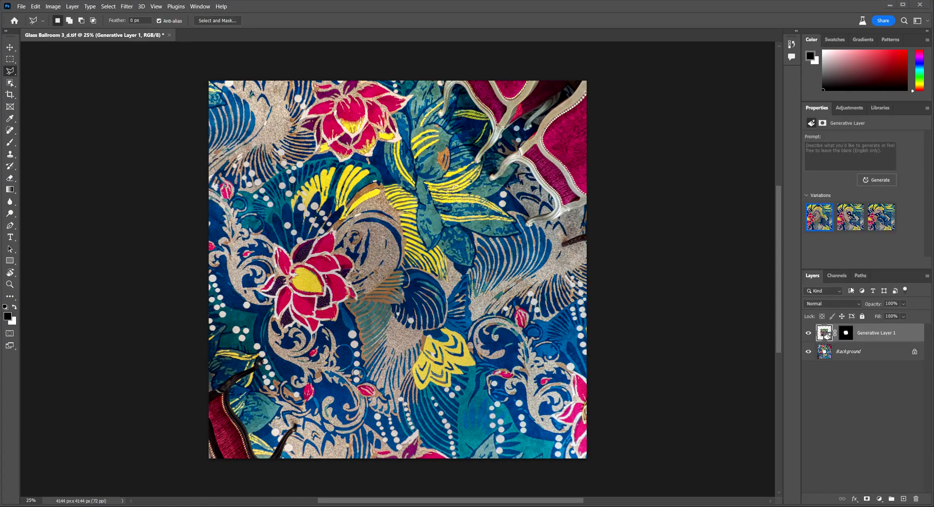
Compare the generated carpet with the original patch, then close the document.
click(808, 333)
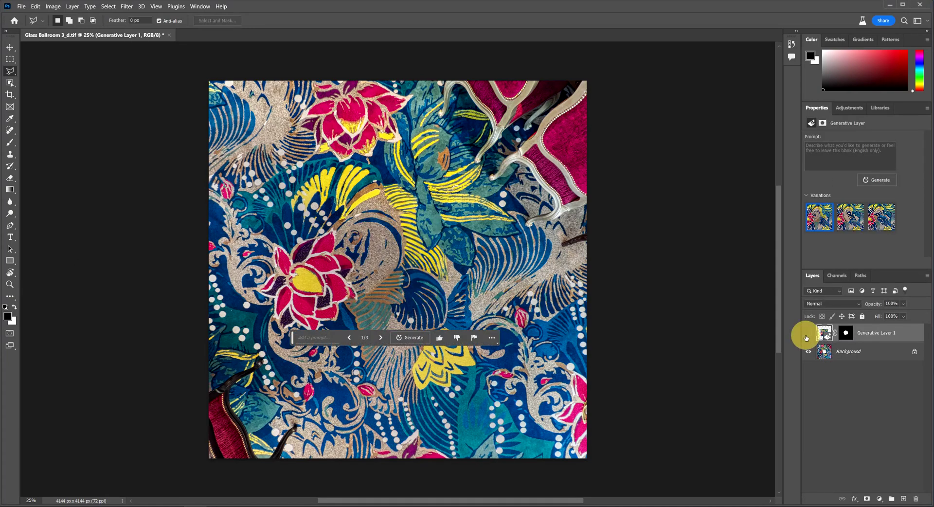
click(808, 333)
click(807, 333)
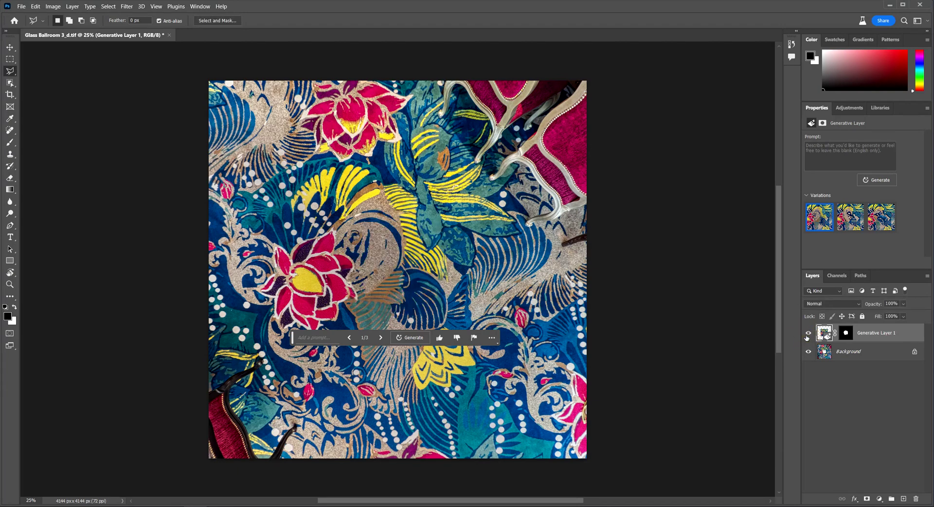
click(808, 333)
click(808, 333)
click(170, 35)
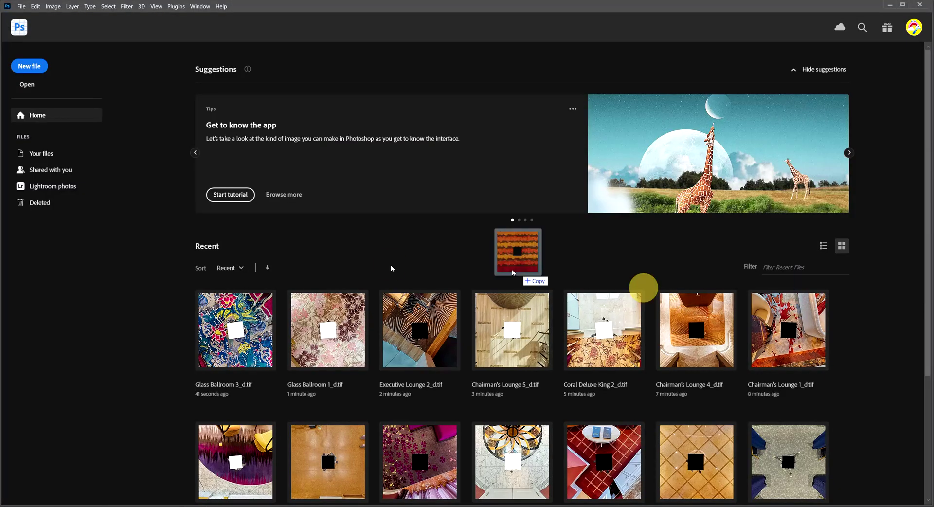
Marquee the black square in Golden Ballroom 03_d.tif, generate orange wave-pattern carpet, and close it.
drag(642, 288, 444, 277)
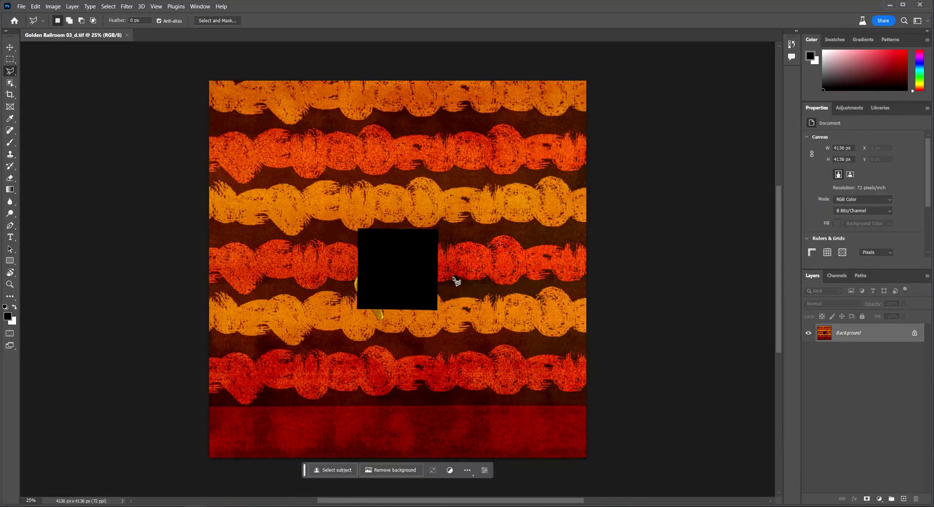
click(10, 59)
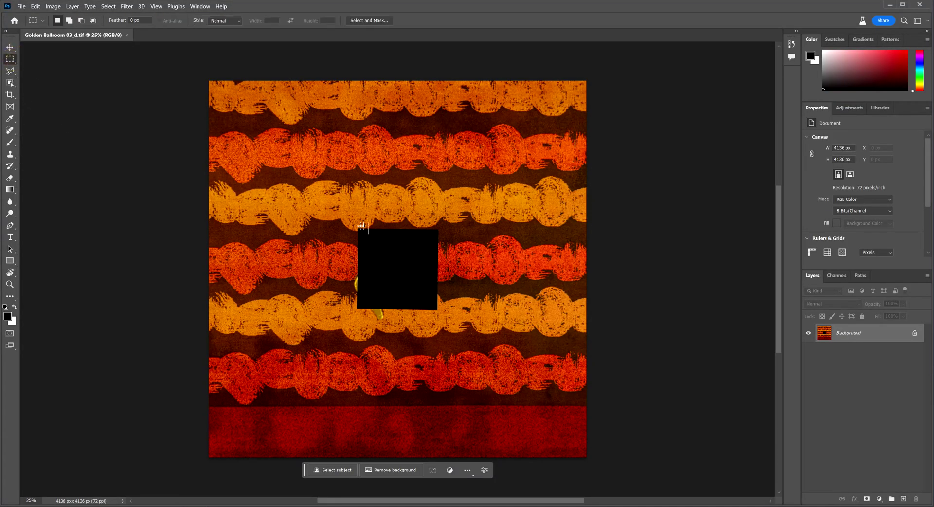
drag(347, 221, 444, 329)
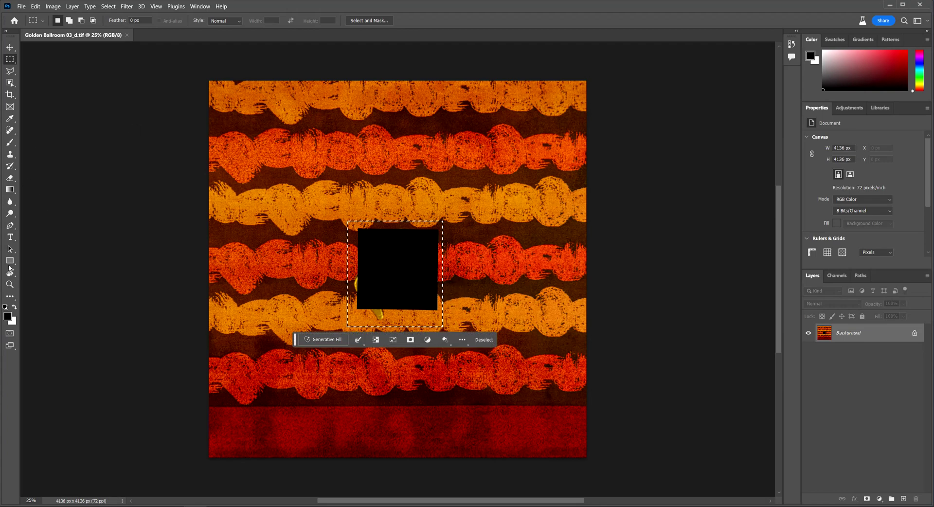
click(322, 339)
click(441, 339)
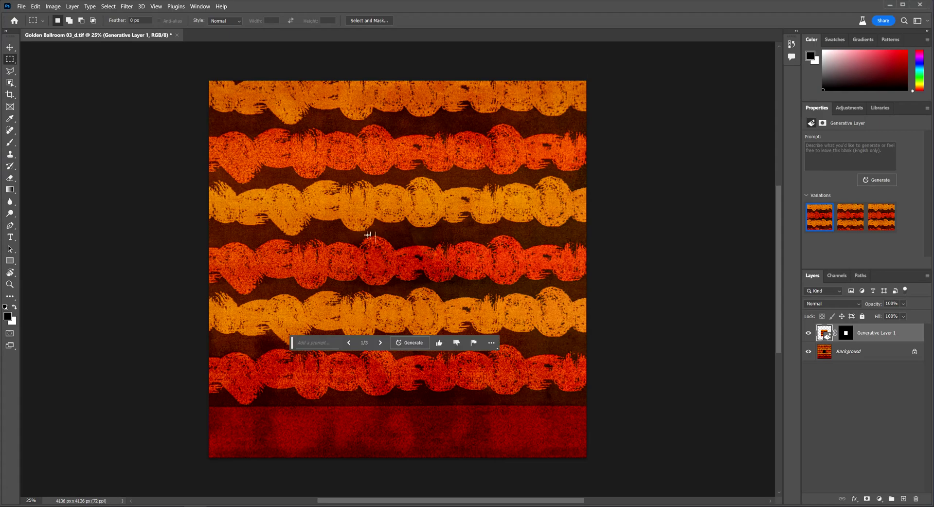
click(177, 36)
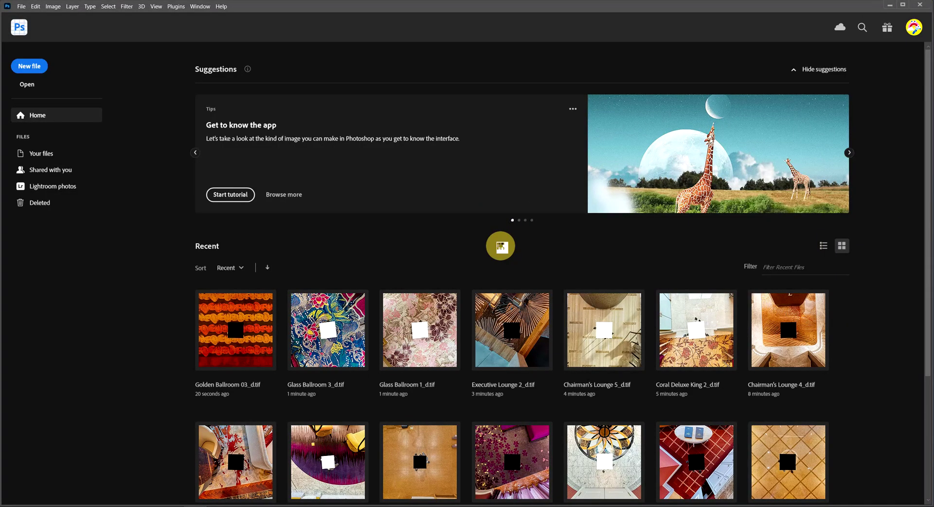
Generate wood floor over the Goryeo 4_d.tif white square, then open Okada Dining 2_d.tif.
drag(909, 231, 48, 121)
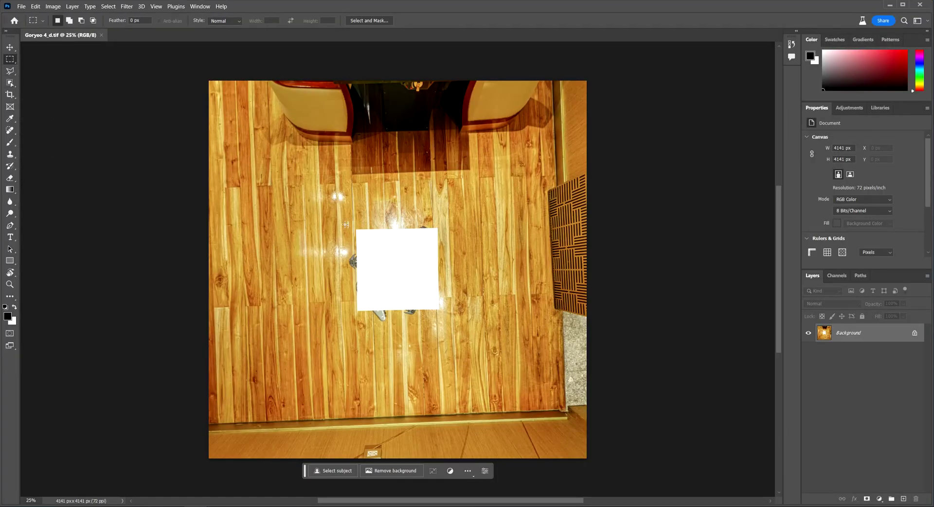
mouse_move(341, 220)
mouse_down()
mouse_move(443, 302)
mouse_move(452, 325)
mouse_up()
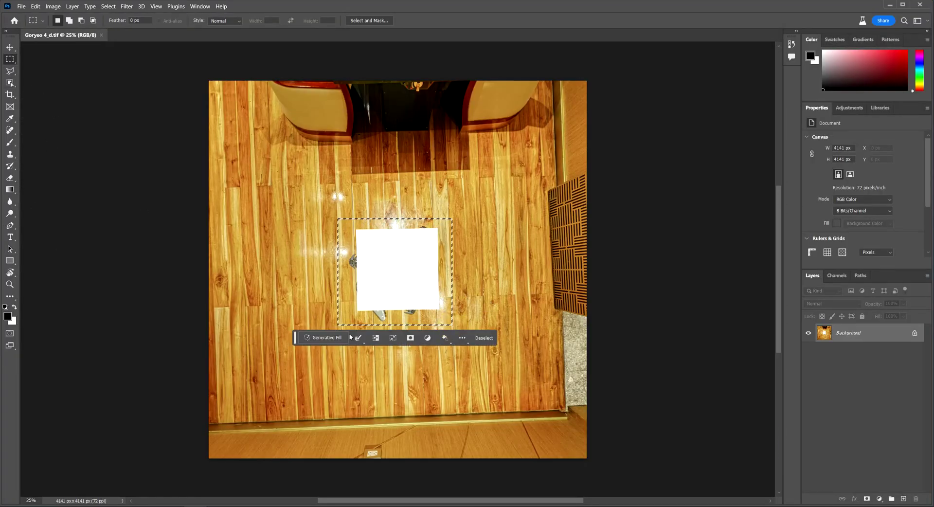
click(324, 338)
click(447, 338)
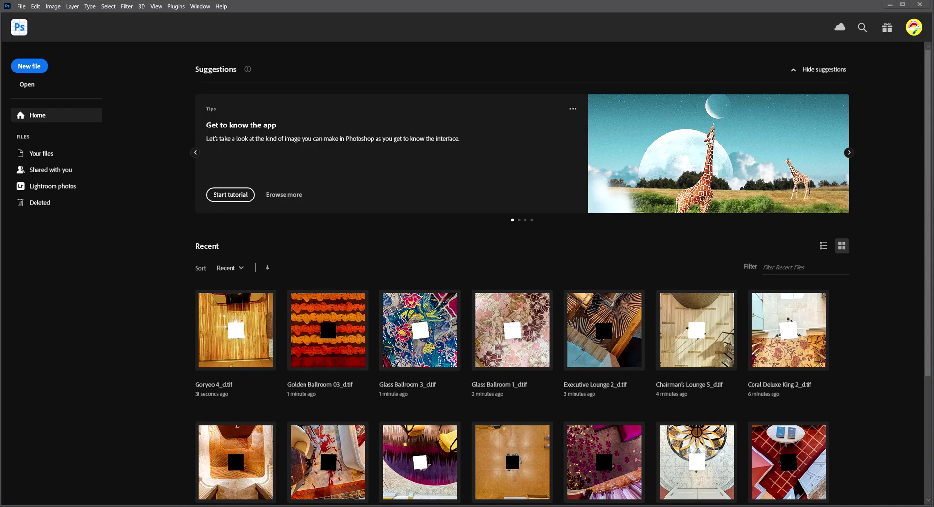
drag(852, 388, 539, 285)
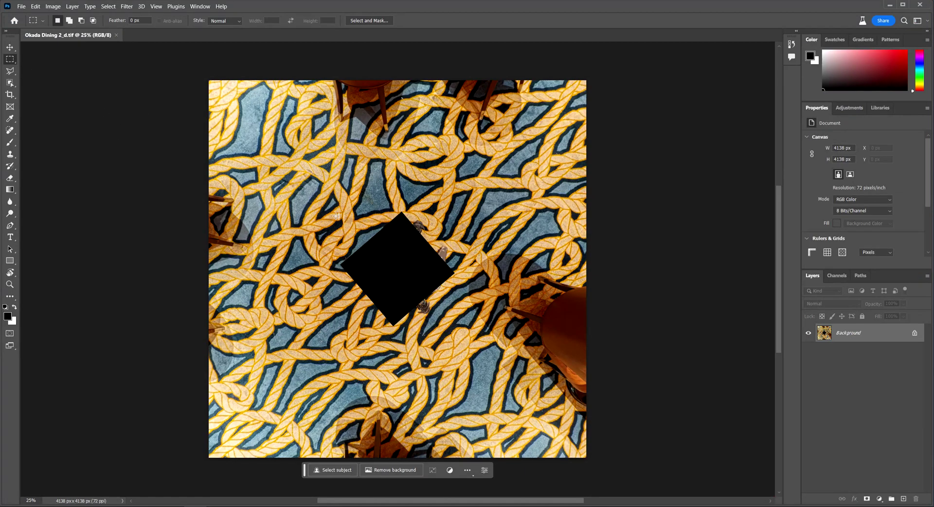
Polygon-lasso the black diamond and generate rope-pattern carpet over it.
click(10, 71)
click(399, 206)
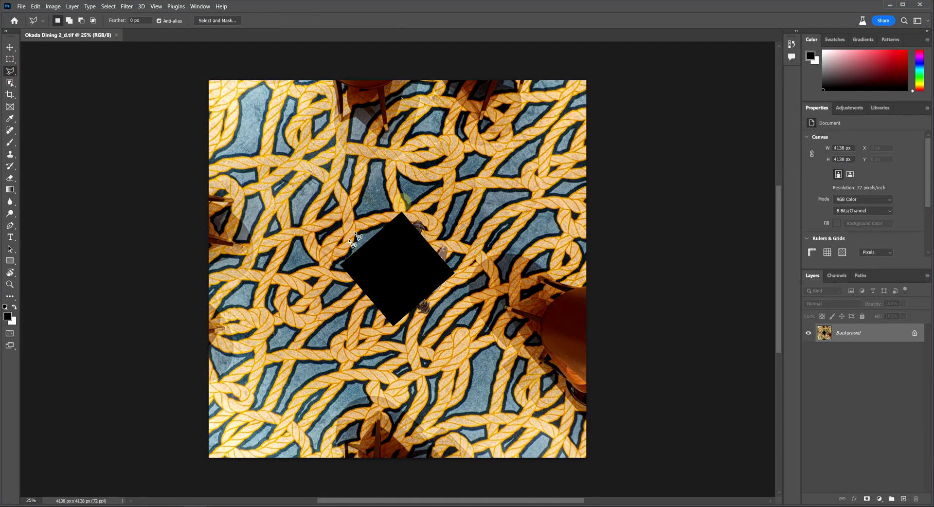
click(332, 265)
click(393, 335)
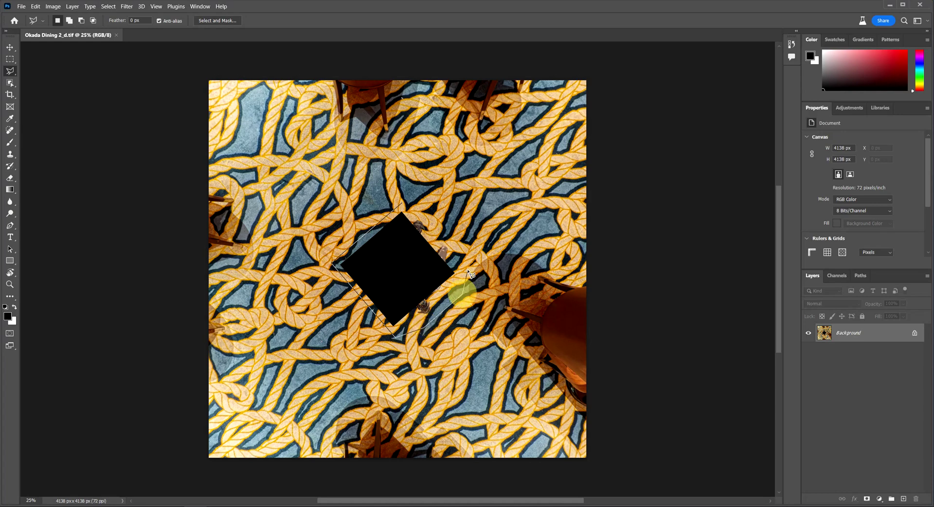
click(460, 290)
click(467, 267)
click(402, 207)
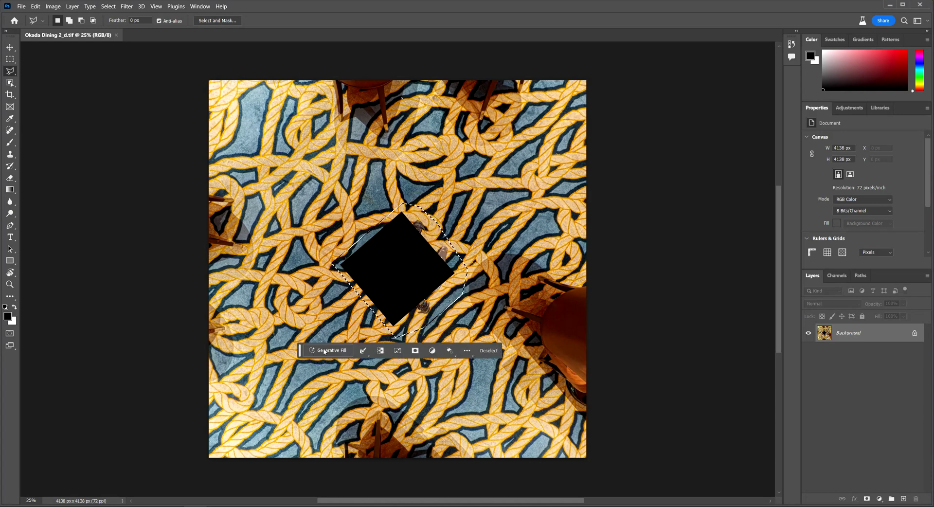
click(442, 357)
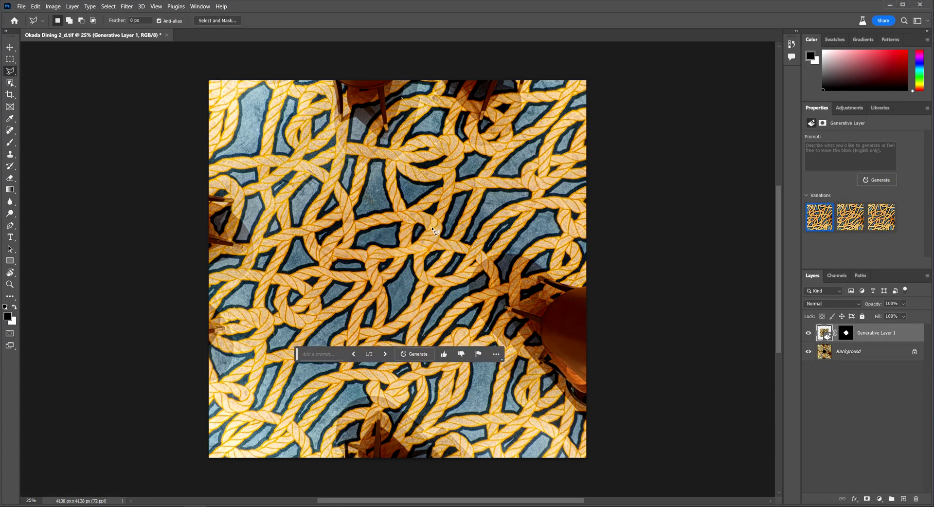
Zoom in and compare Generative Layer 1 with the original, leaving the fill visible.
key(ctrl+plus)
click(808, 332)
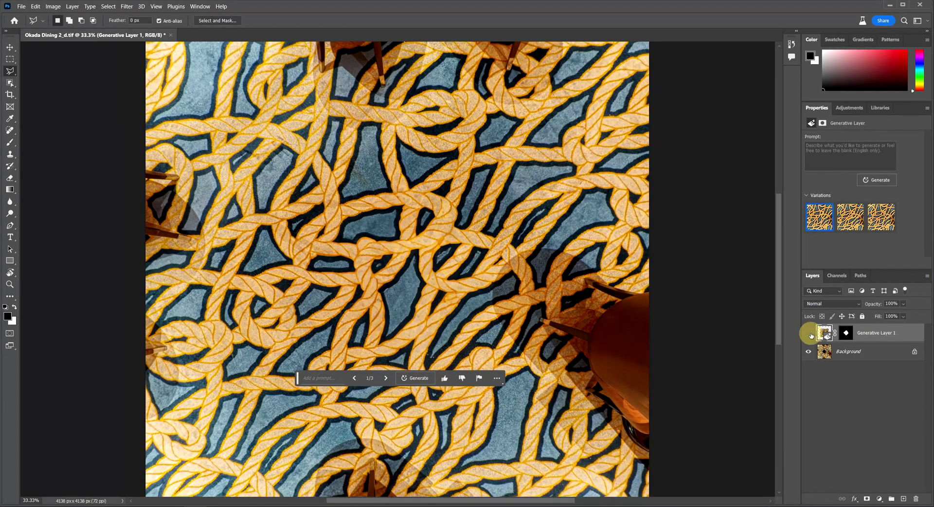
click(811, 336)
click(811, 336)
click(811, 336)
click(811, 336)
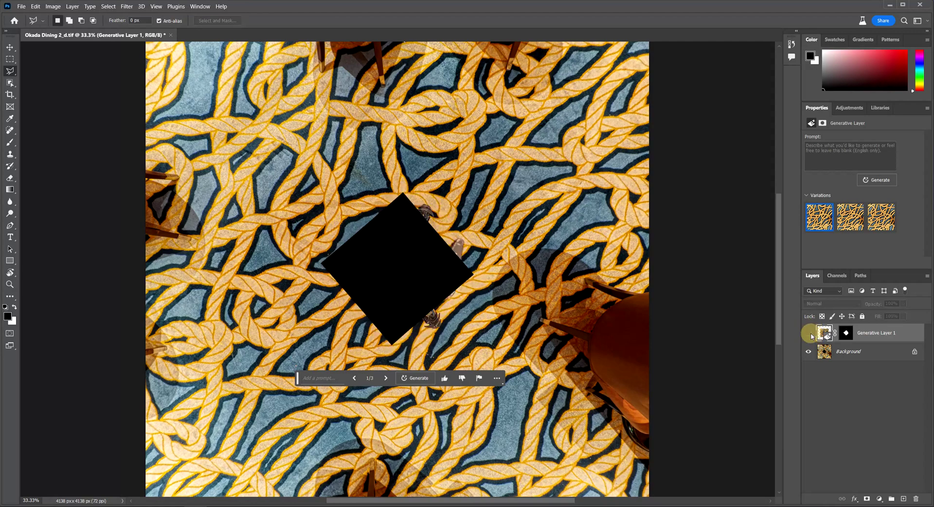
click(809, 333)
click(809, 333)
click(810, 334)
click(810, 334)
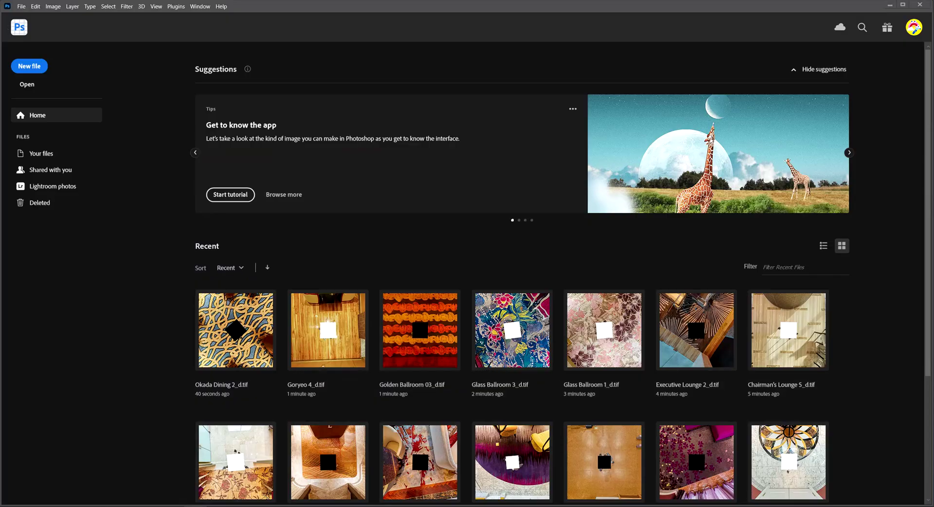
Marquee the black box in The Retreat Spa 2_d.tif and generate a marble-tile fill.
click(444, 243)
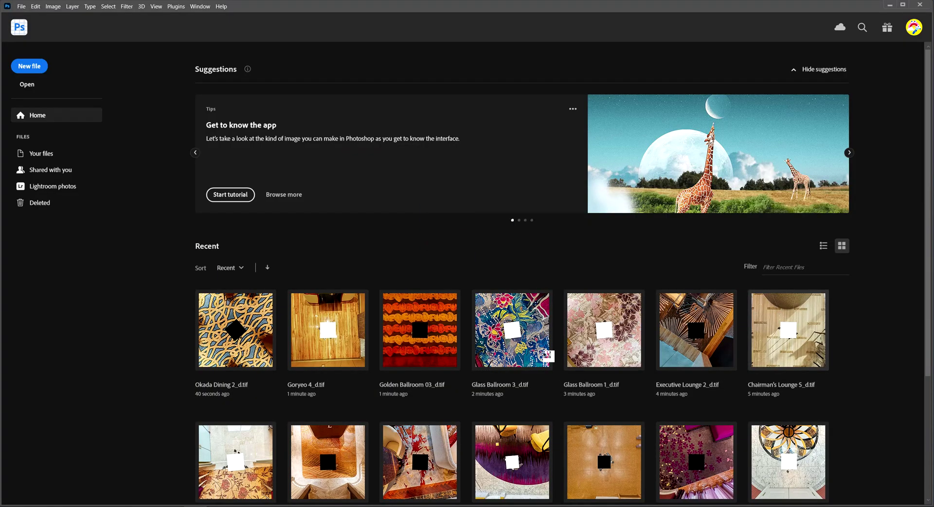
scroll(426, 317, up, 3)
scroll(426, 317, down, 1)
scroll(418, 287, up, 2)
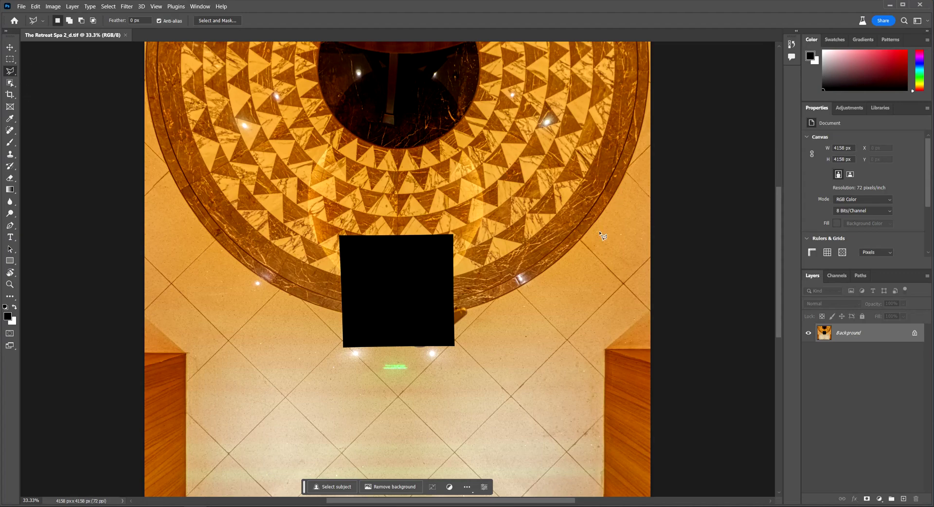
click(10, 59)
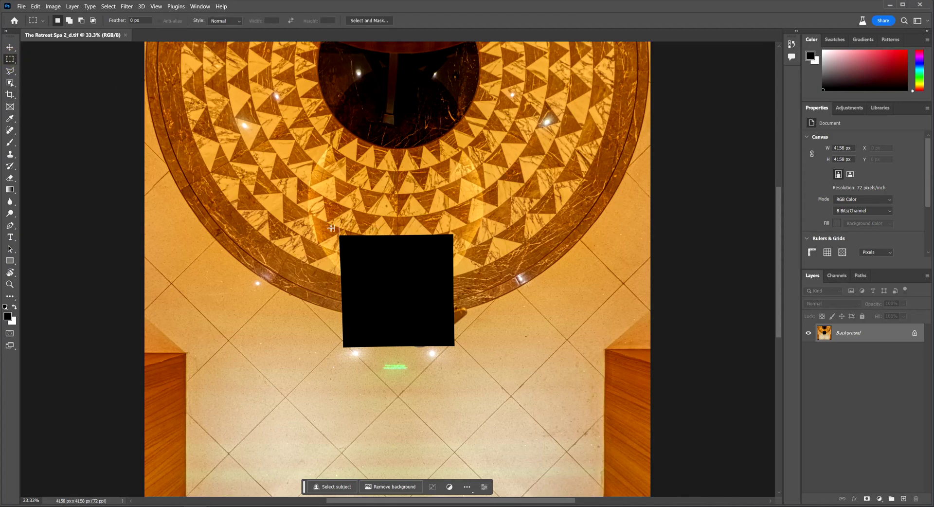
drag(335, 340, 476, 360)
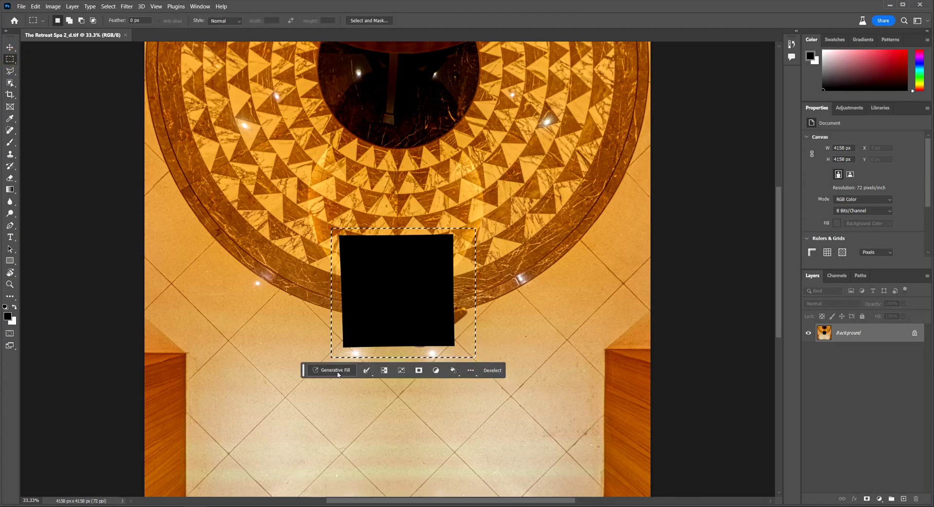
click(334, 369)
click(456, 373)
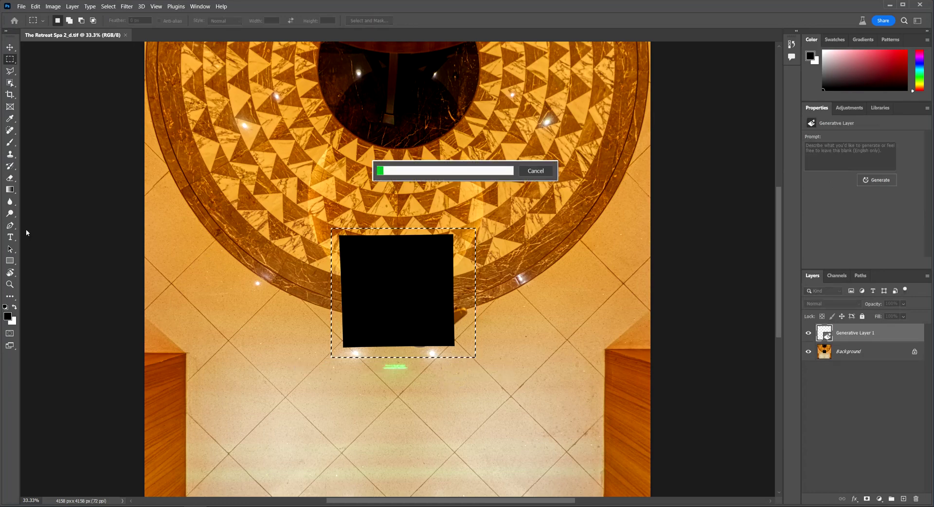
Compare the generated fill with the original, then close the document with Ctrl+W.
scroll(461, 249, up, 1)
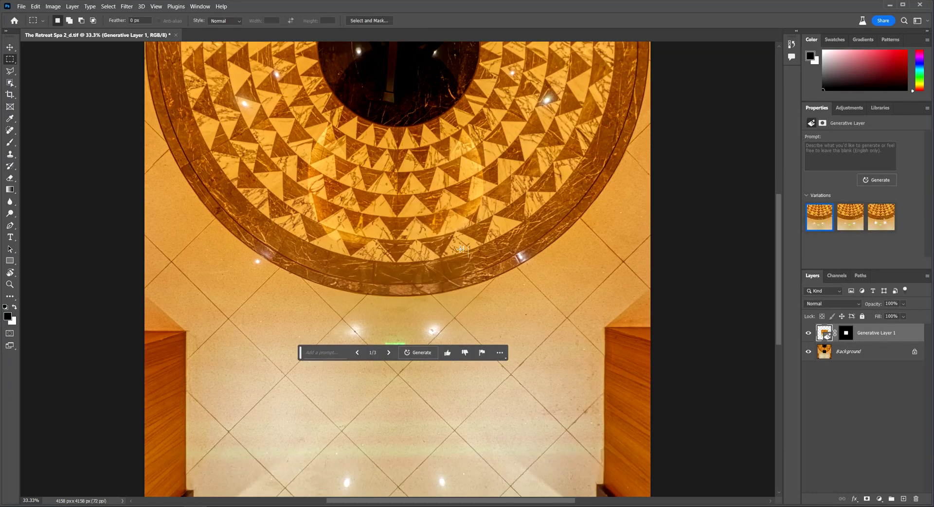
scroll(475, 251, up, 1)
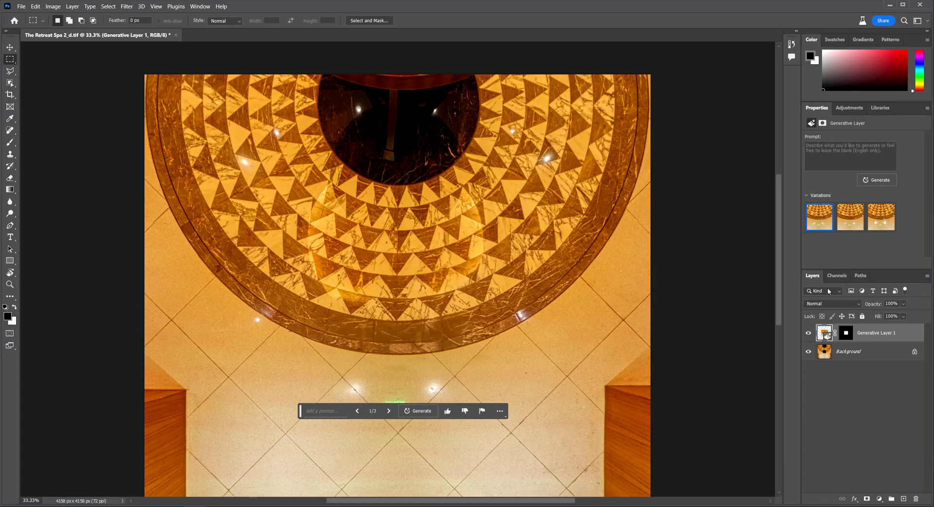
click(809, 334)
click(809, 335)
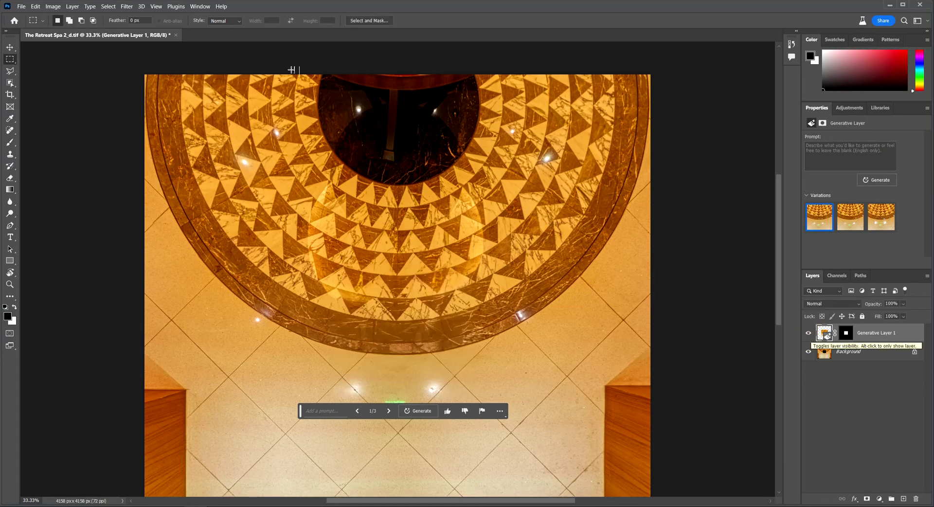
key(ctrl+w)
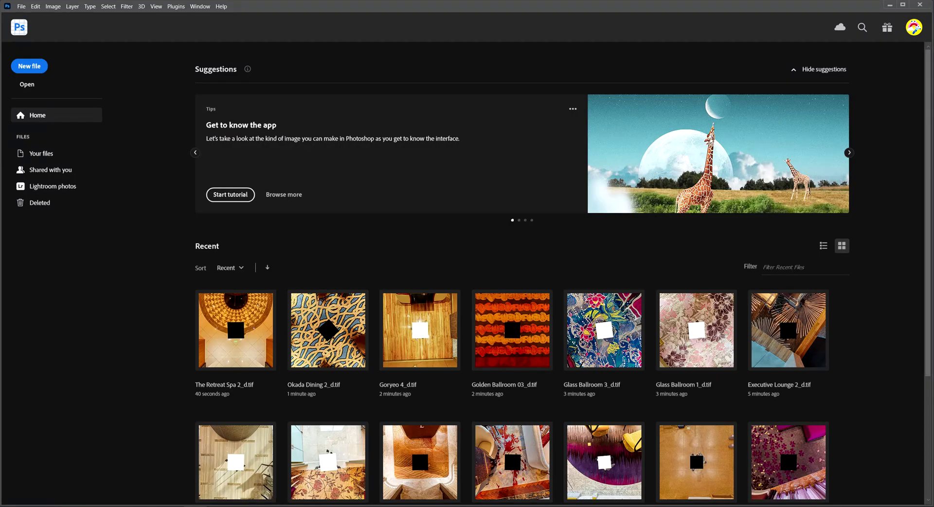
drag(400, 273, 402, 278)
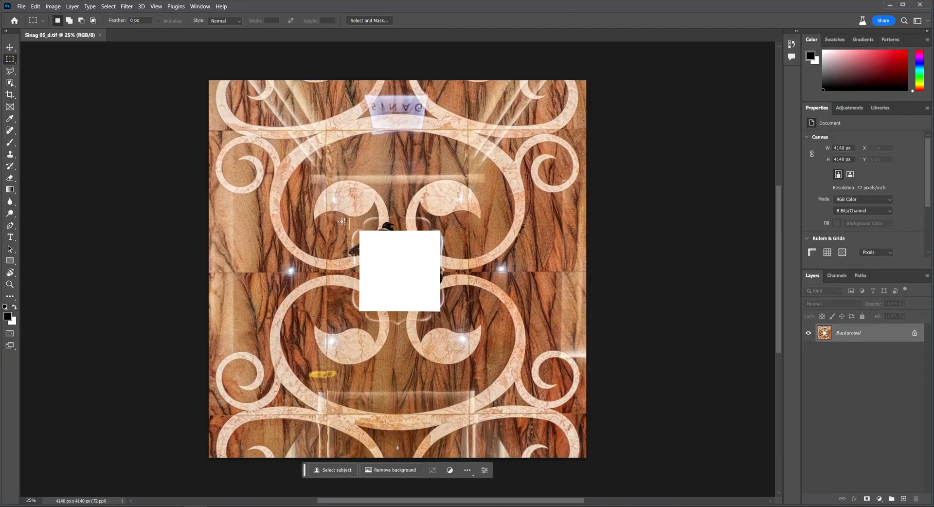
drag(342, 222, 450, 321)
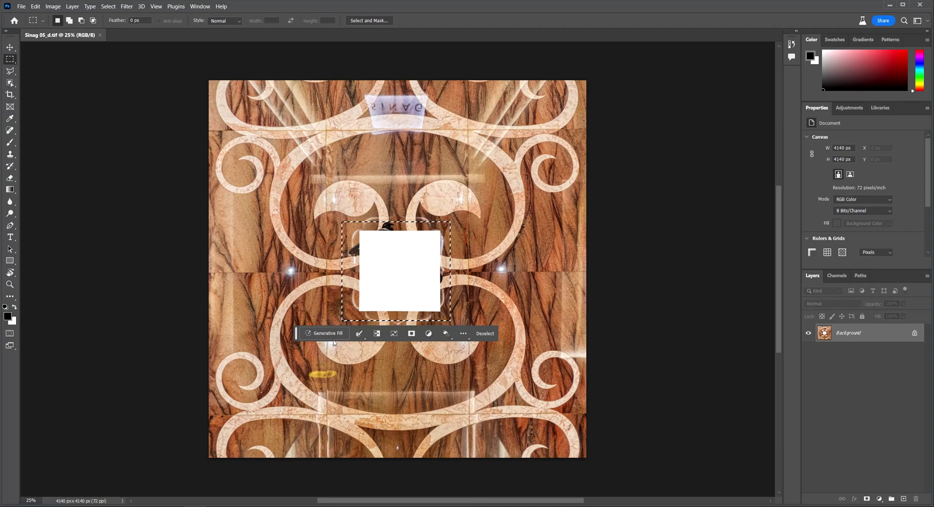
click(331, 334)
click(440, 334)
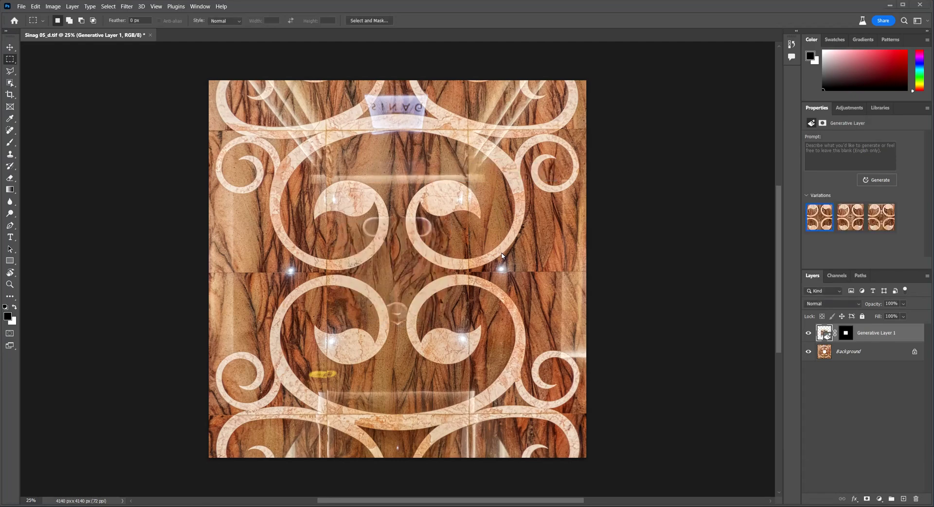
click(809, 333)
click(809, 334)
click(809, 334)
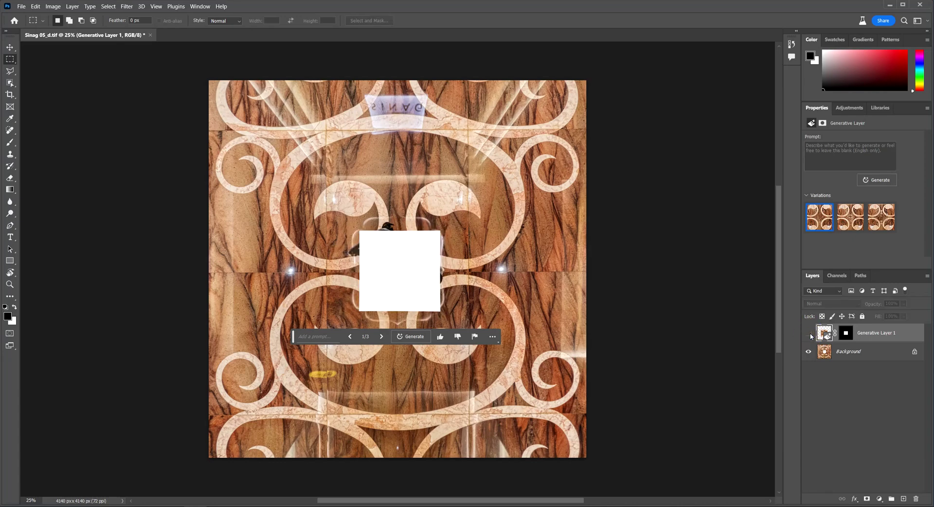
click(809, 335)
click(809, 334)
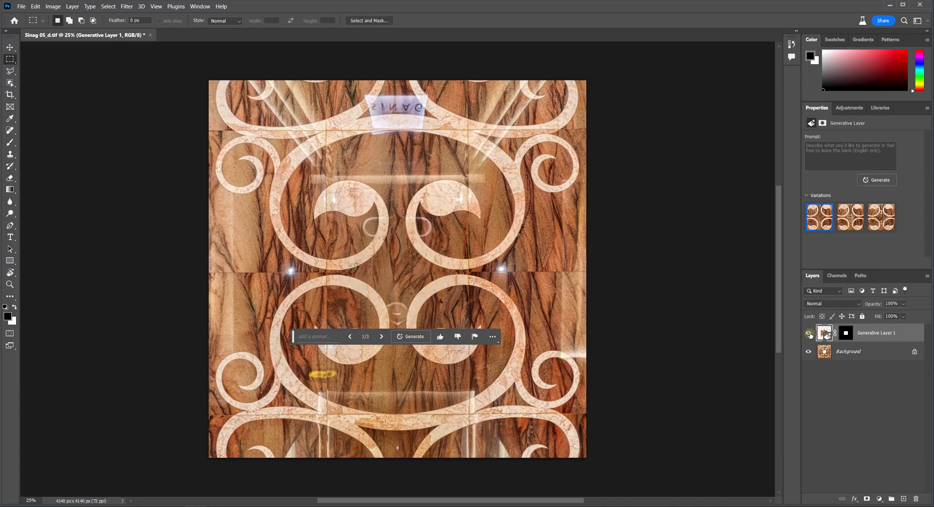
click(809, 334)
click(808, 335)
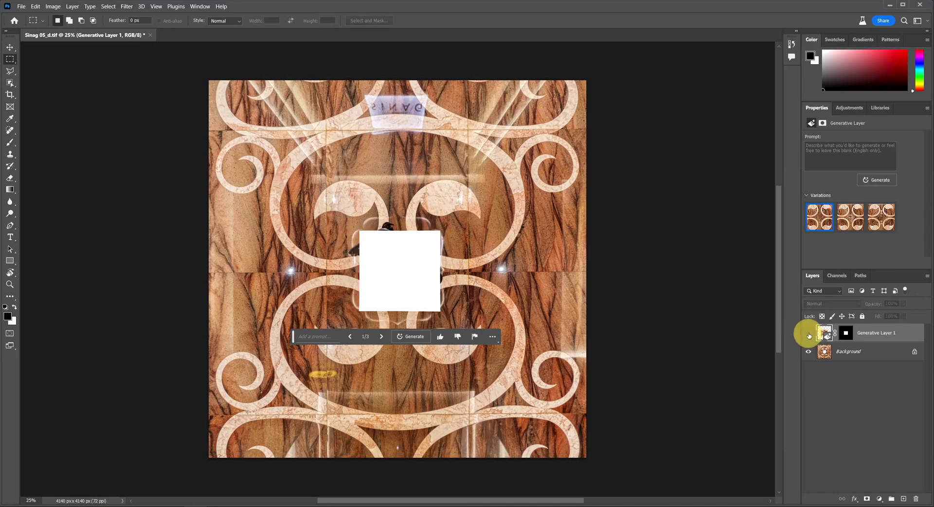
click(809, 334)
click(809, 335)
click(809, 334)
click(808, 334)
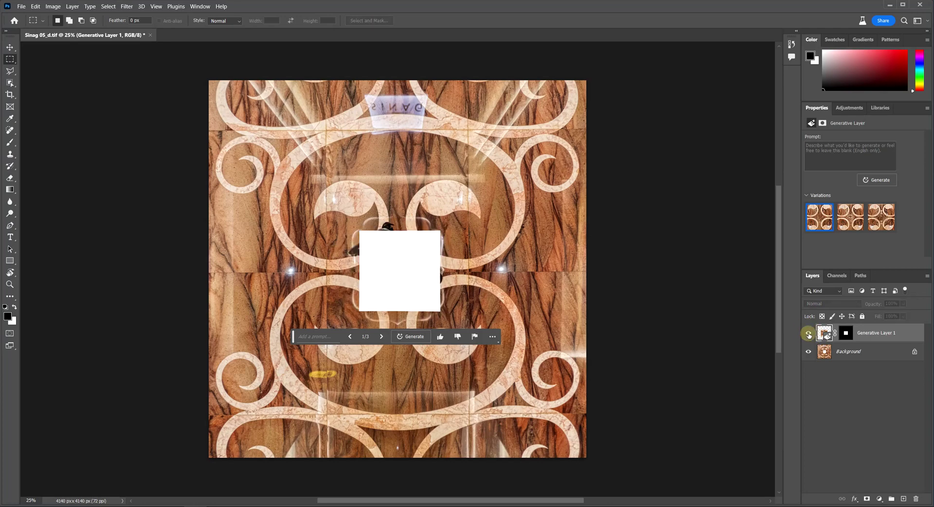
click(809, 335)
click(808, 334)
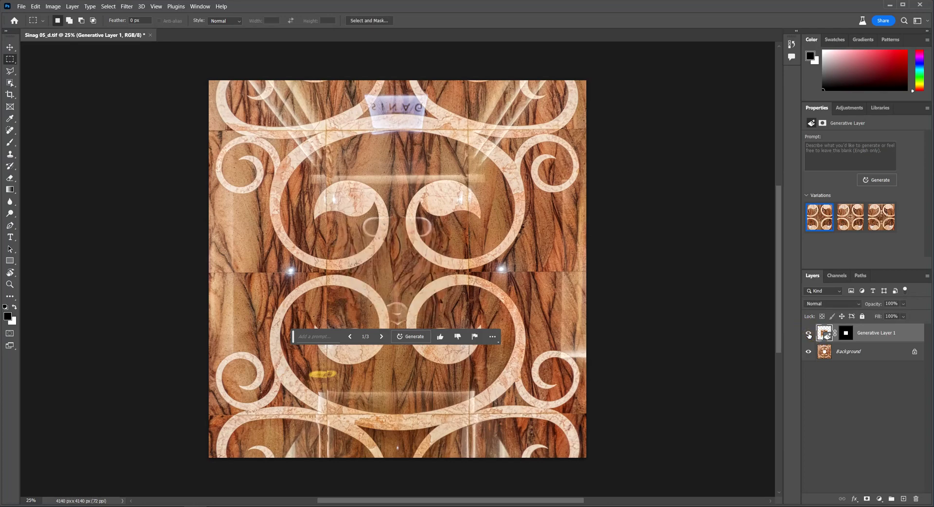
click(808, 335)
click(809, 335)
Close Sinag 05, open The Retreat Spa 4 from Recent, and marquee its patch and tripod shadow.
click(151, 36)
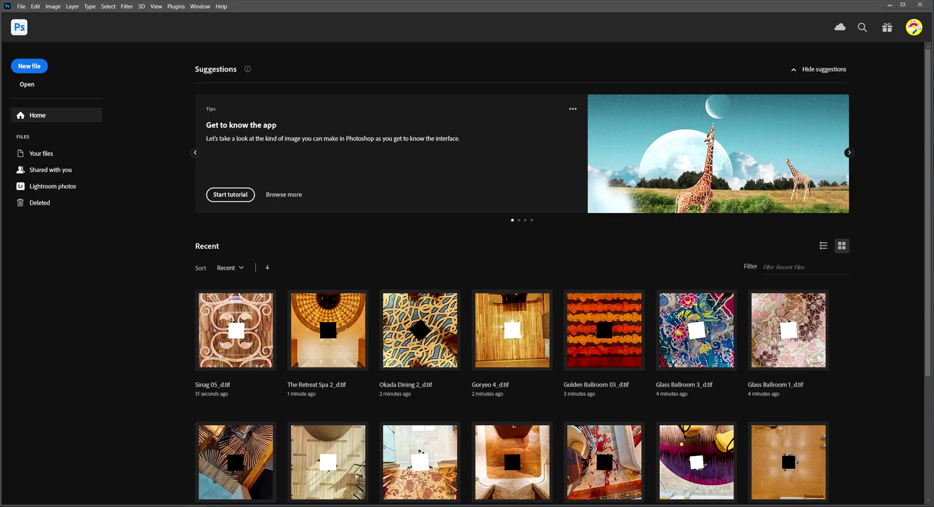
click(483, 271)
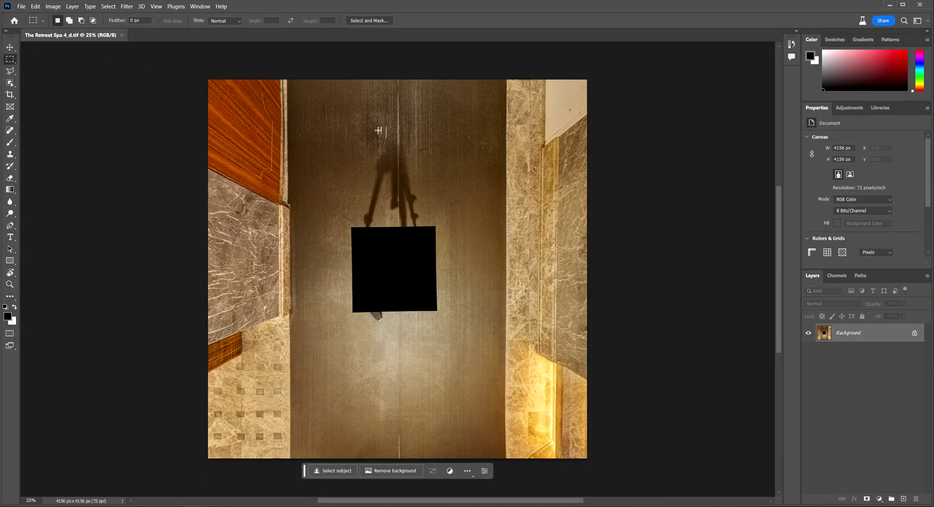
drag(319, 103, 457, 336)
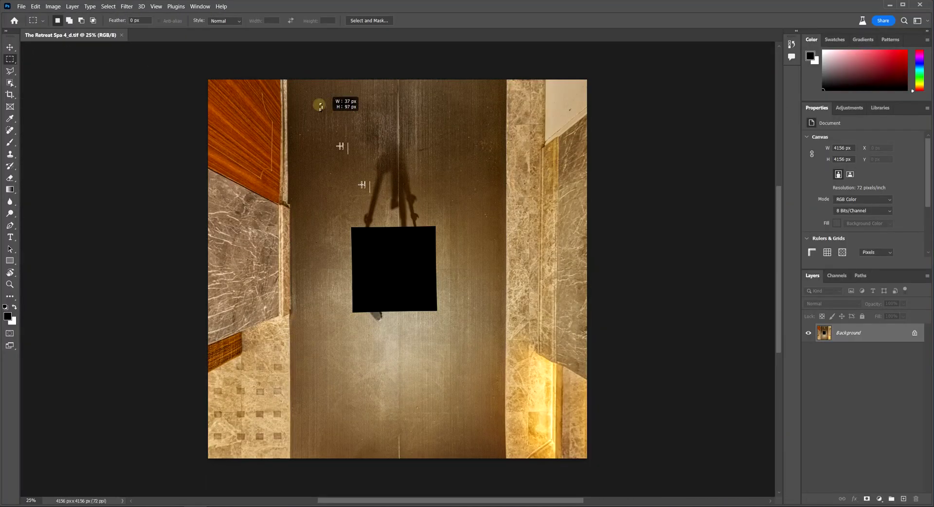
click(360, 121)
drag(344, 107, 445, 328)
Generative-fill the selection with no prompt and zoom in and out to inspect it.
click(323, 341)
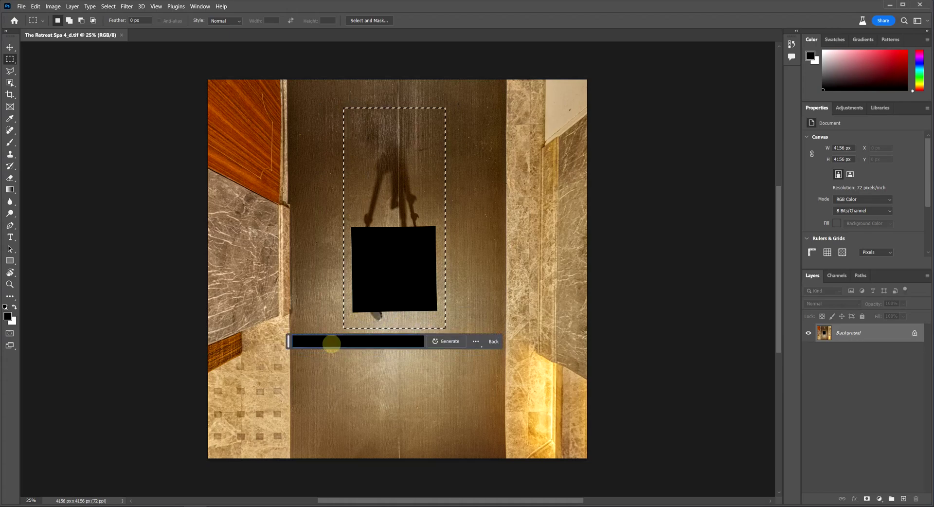
click(452, 341)
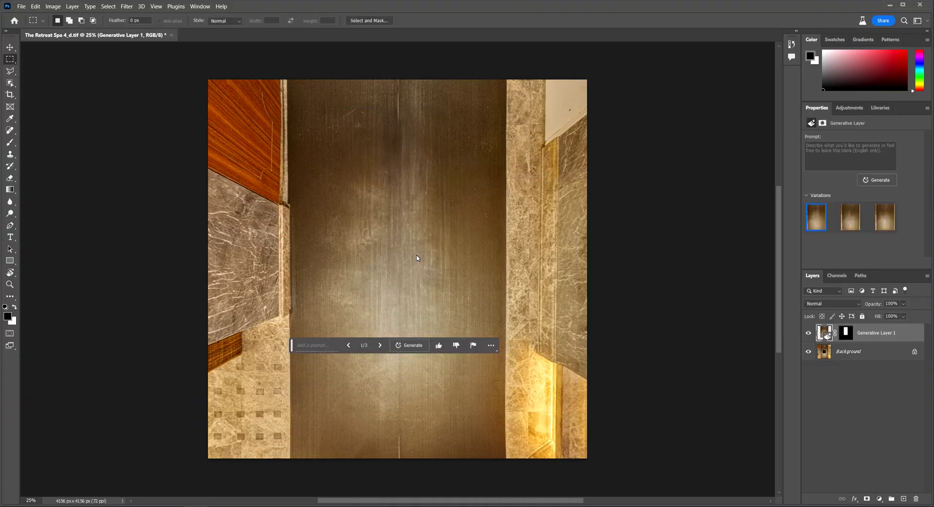
key(ctrl+plus)
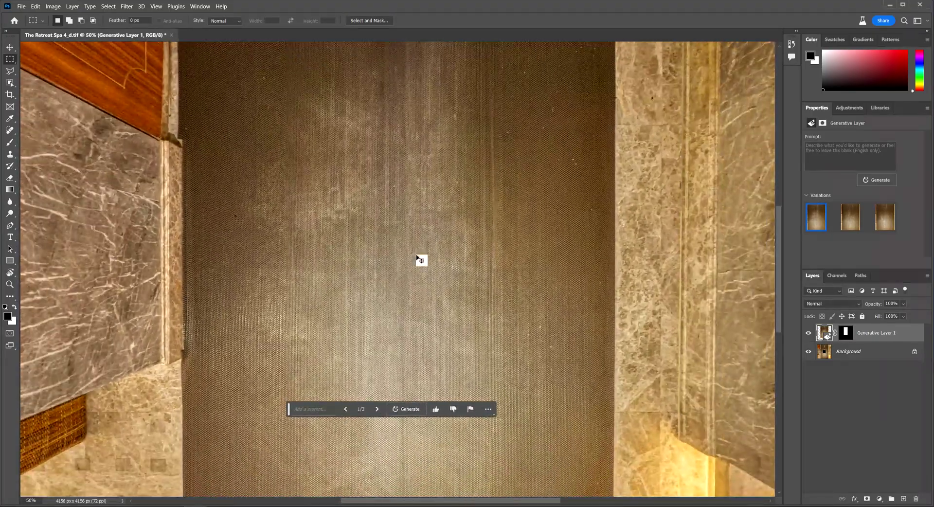
key(ctrl+plus)
key(ctrl+plus)
key(ctrl+minus)
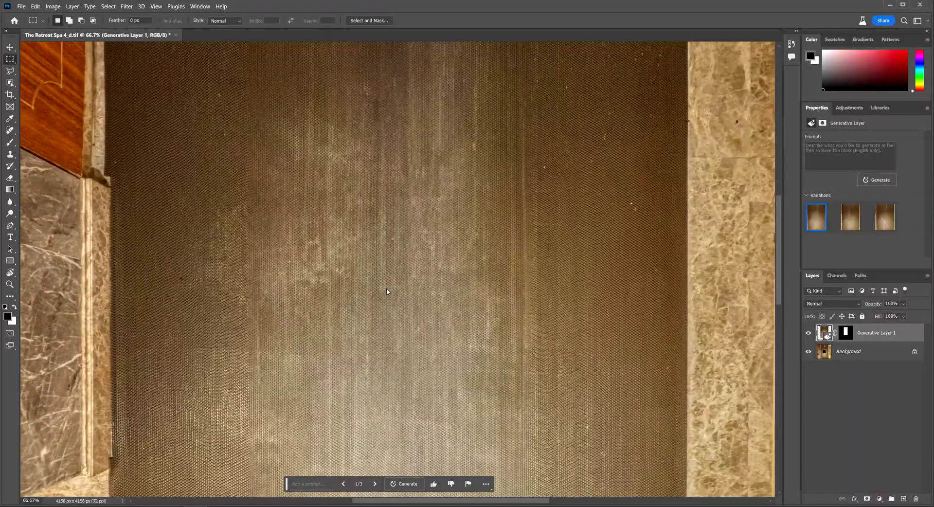
key(ctrl+minus)
key(ctrl+minus)
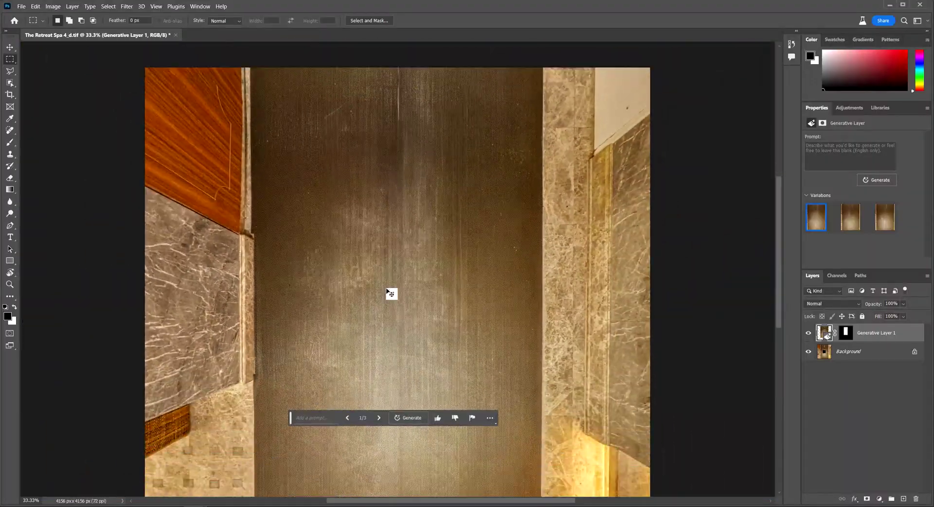
key(ctrl+plus)
key(ctrl+plus)
key(ctrl+plus)
key(ctrl+minus)
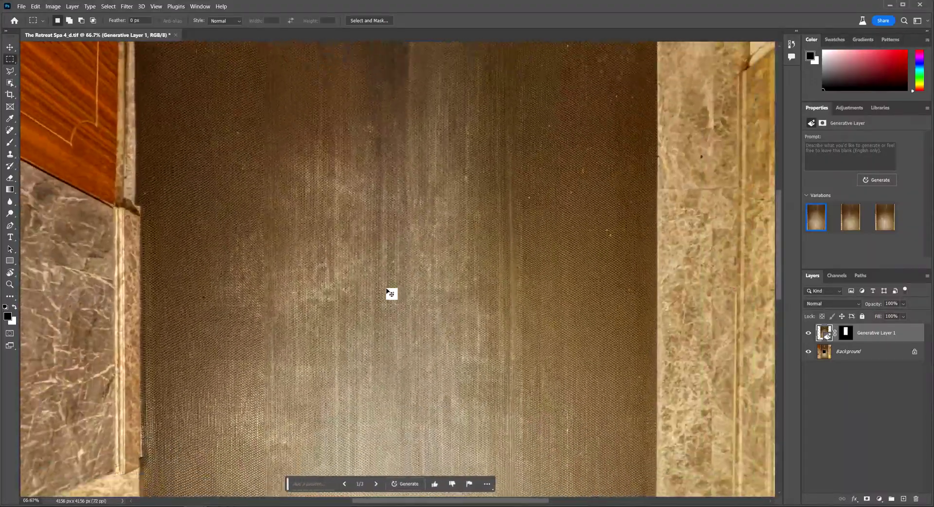
key(ctrl+minus)
key(ctrl+minus)
key(ctrl+minus)
key(ctrl+plus)
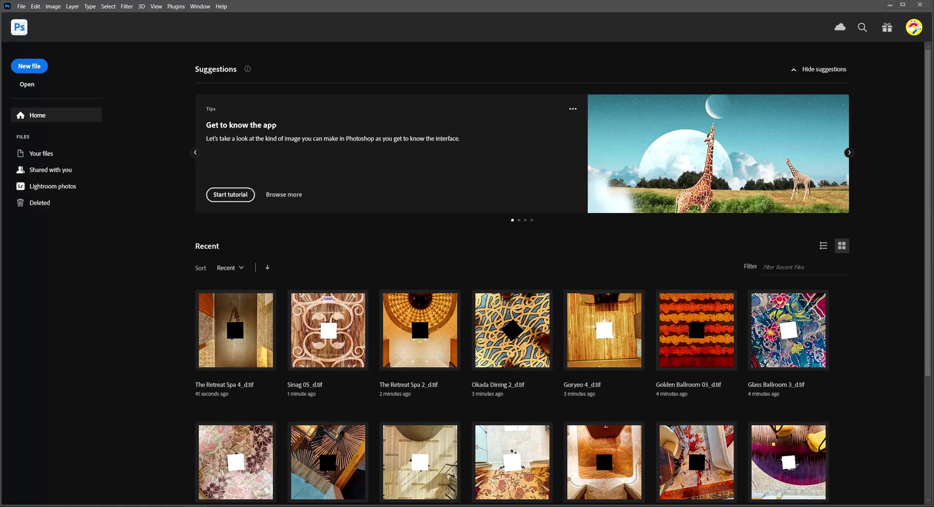
Open Tower Villa 04, marquee the black patch, and generate dark marble over it.
click(388, 249)
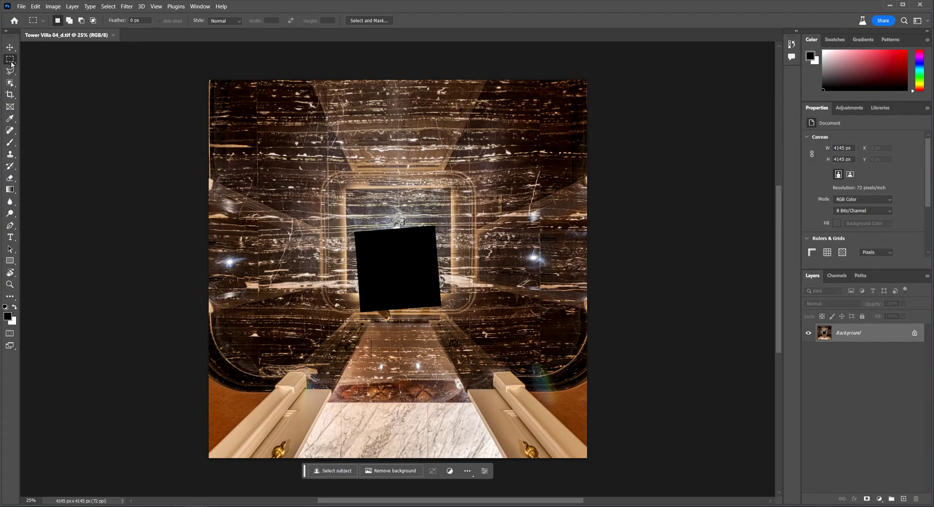
drag(354, 214, 461, 330)
click(340, 335)
click(460, 343)
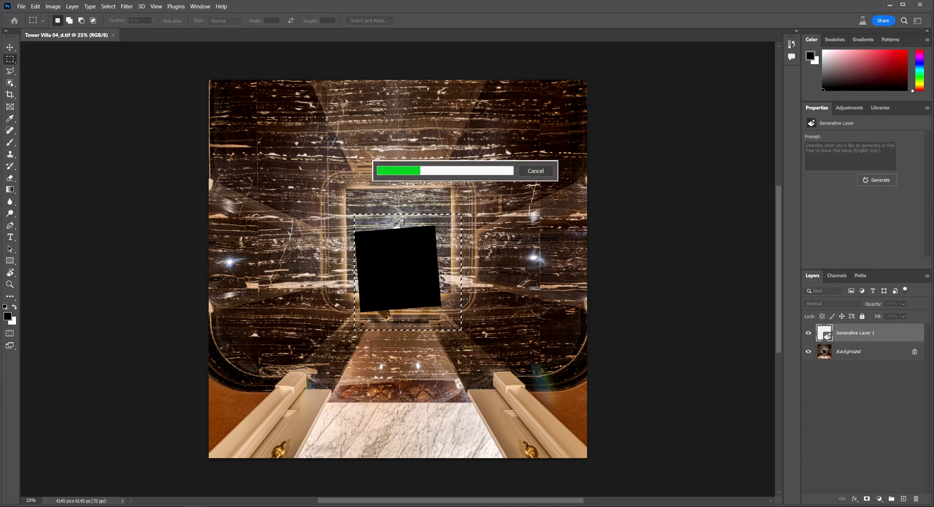
Compare the marble fill with the original, zoom out, and close the document.
click(808, 333)
click(808, 335)
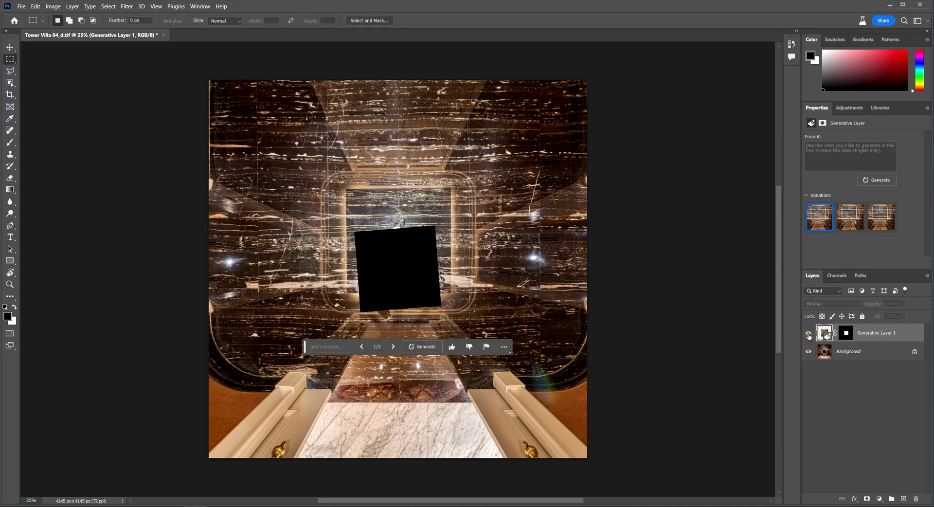
double_click(808, 335)
double_click(809, 335)
click(808, 336)
double_click(808, 335)
click(808, 335)
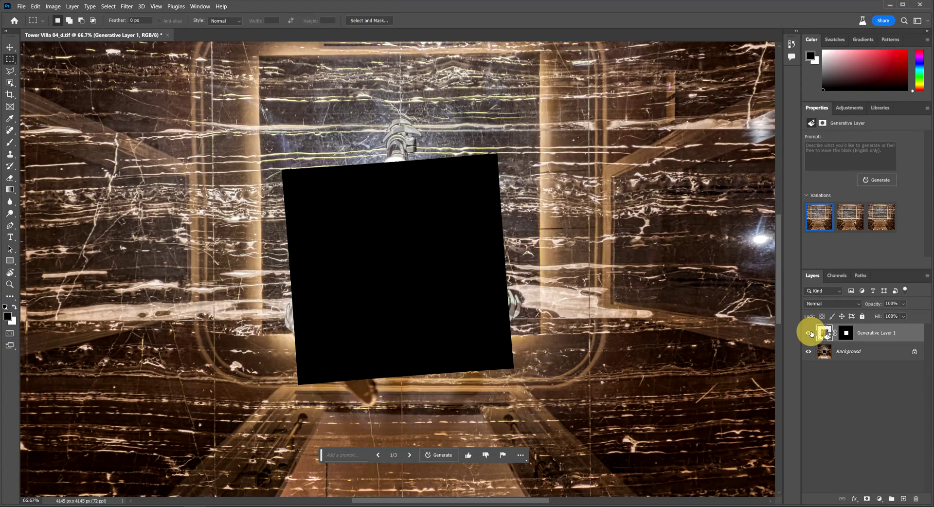
key(ctrl+minus)
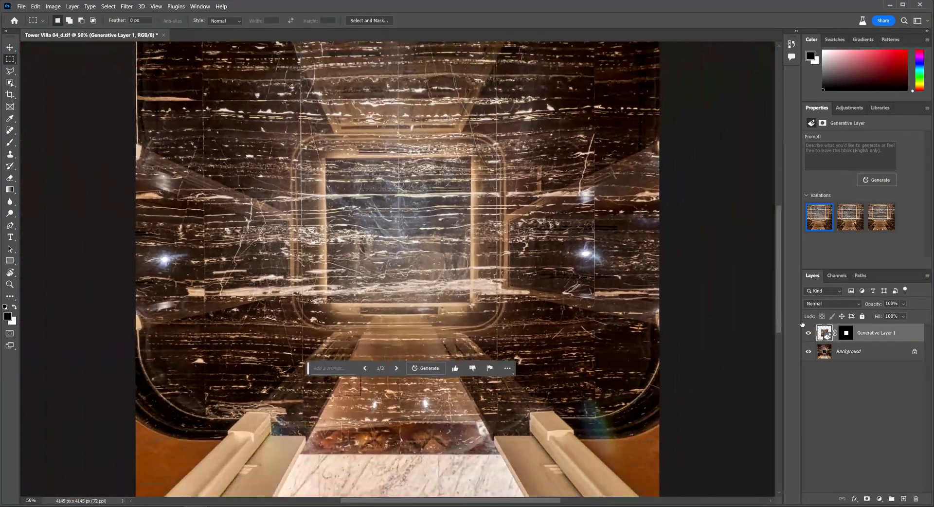
key(ctrl+minus)
click(167, 35)
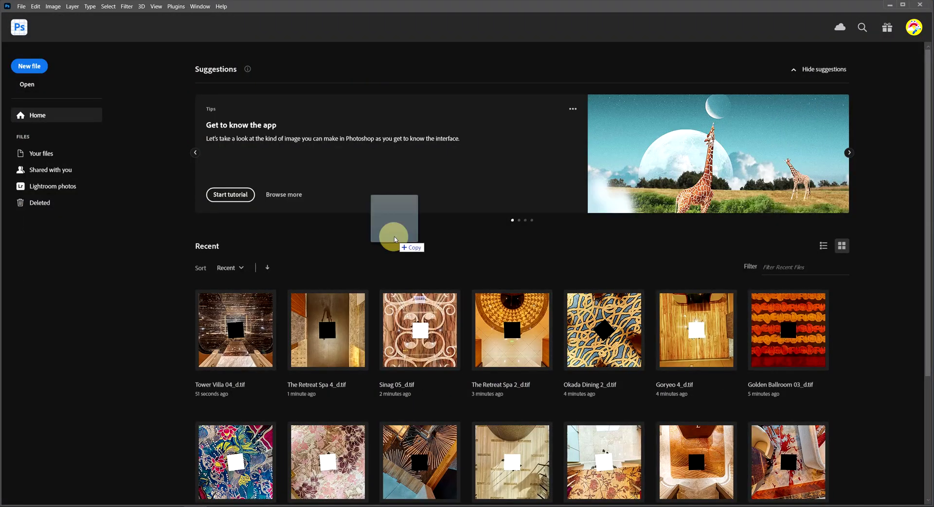
Load Tower Villa 11_d.tif, lasso its black centre patch, and generate a fill over it.
drag(905, 5, 394, 236)
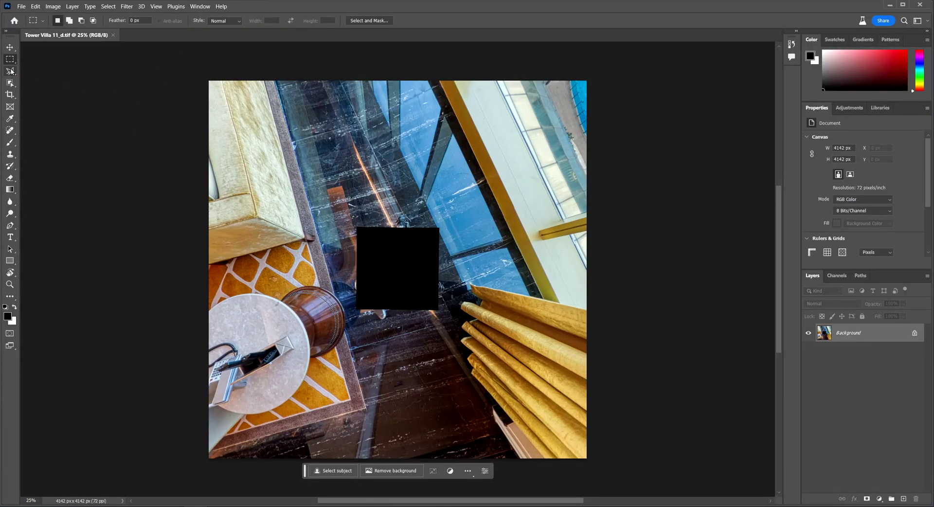
click(10, 71)
mouse_move(400, 209)
mouse_down()
mouse_move(344, 266)
mouse_move(355, 312)
mouse_move(400, 330)
mouse_move(448, 306)
mouse_move(454, 275)
mouse_move(442, 246)
mouse_move(445, 215)
mouse_move(408, 206)
mouse_up()
click(331, 339)
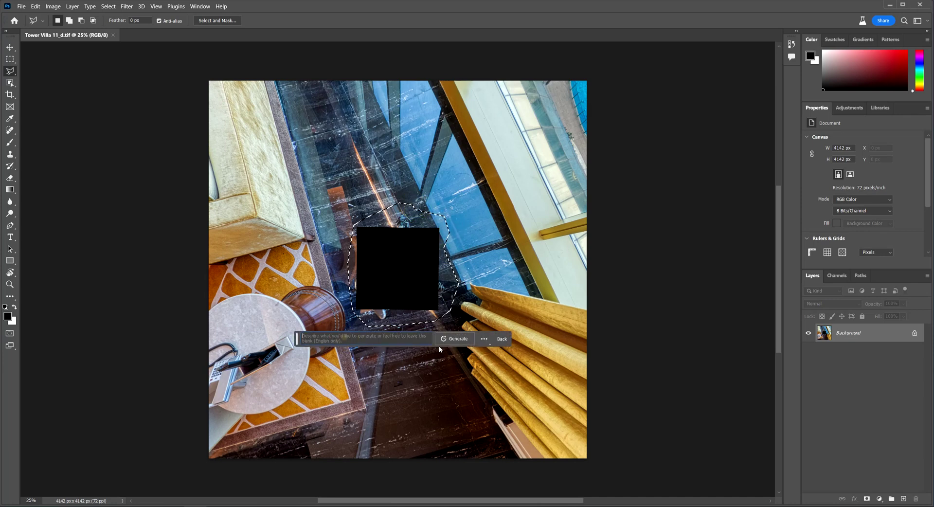
click(451, 339)
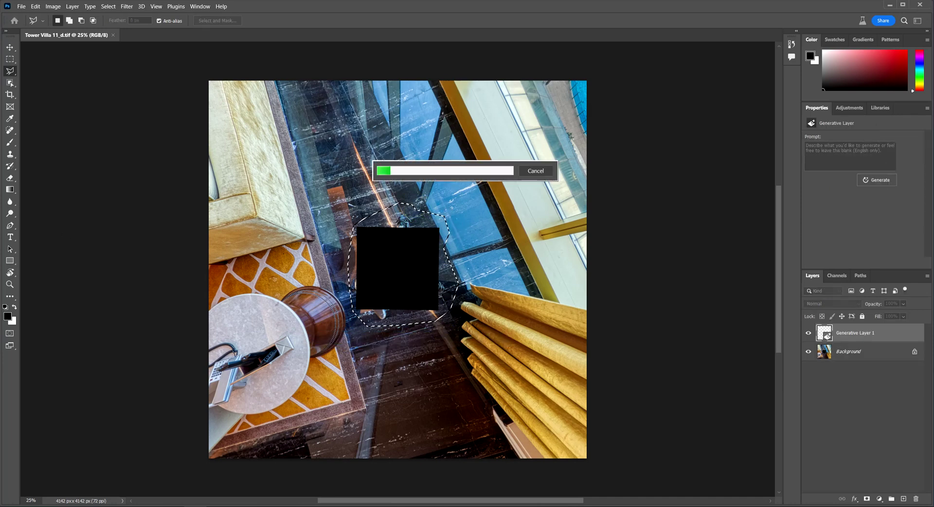
Toggle the generated marble-and-glass fill layer against the original, leaving it visible.
click(809, 334)
click(808, 333)
click(809, 334)
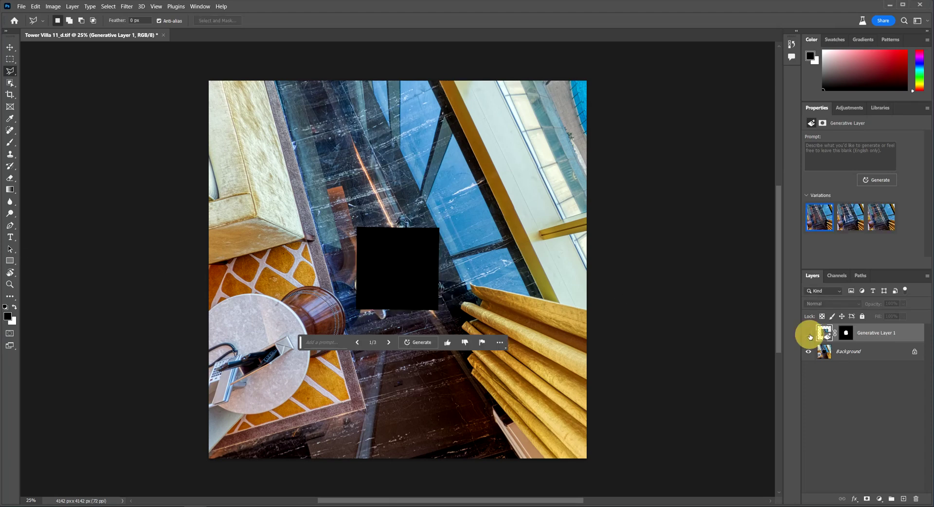
click(809, 334)
click(808, 333)
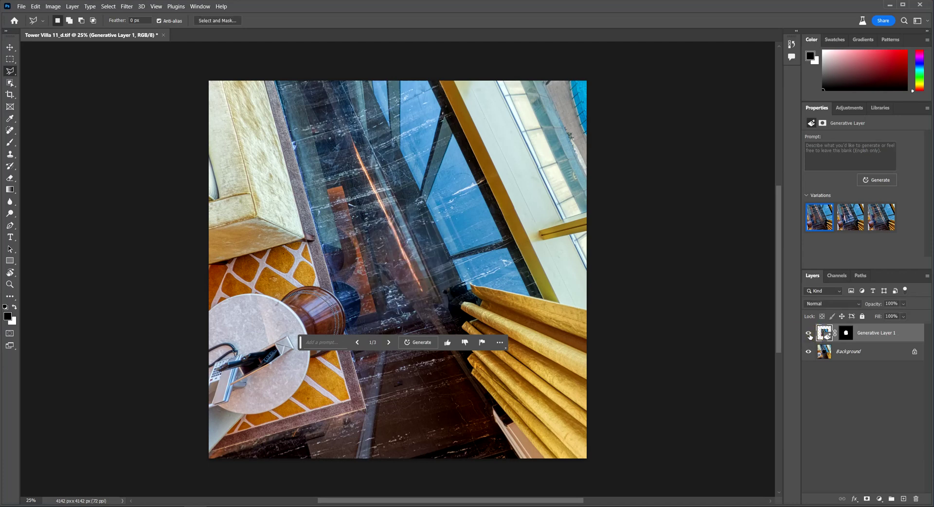
click(808, 333)
click(809, 334)
click(808, 334)
click(809, 333)
click(808, 334)
click(808, 334)
click(809, 334)
click(808, 334)
click(808, 334)
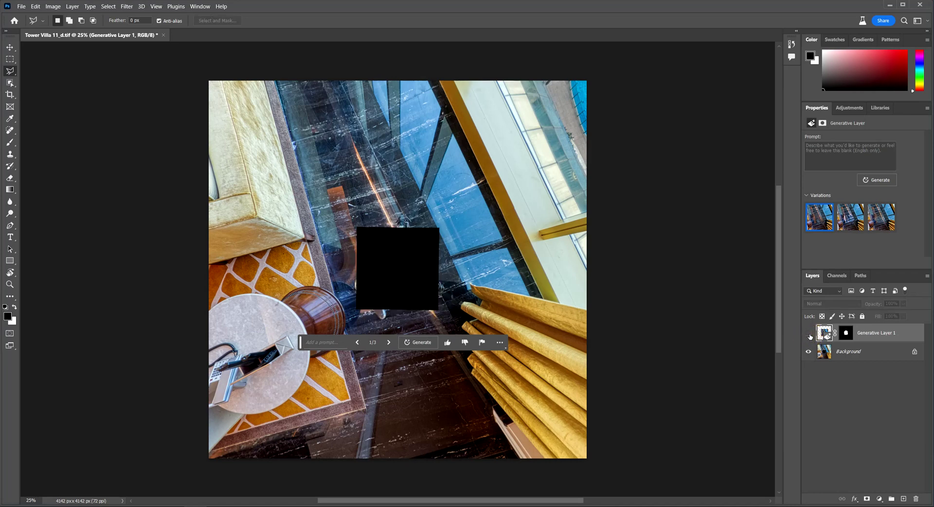
click(808, 335)
click(809, 334)
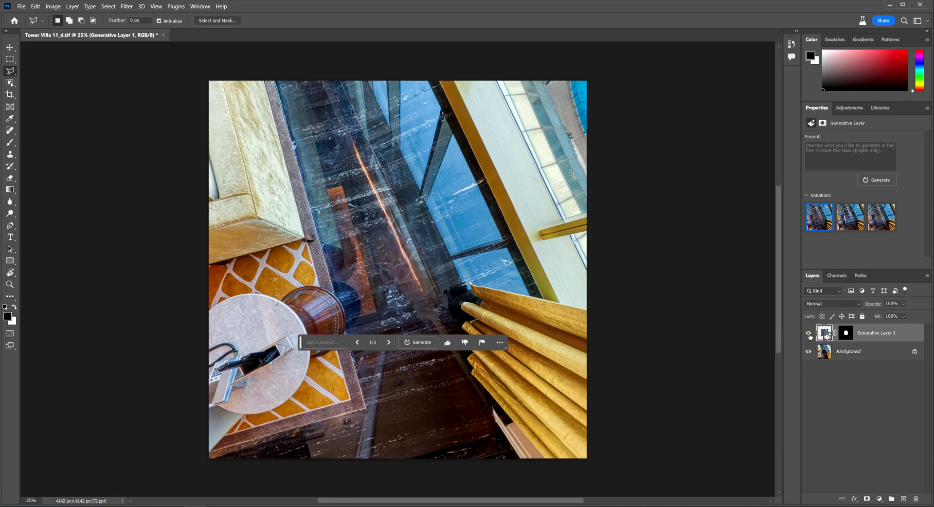